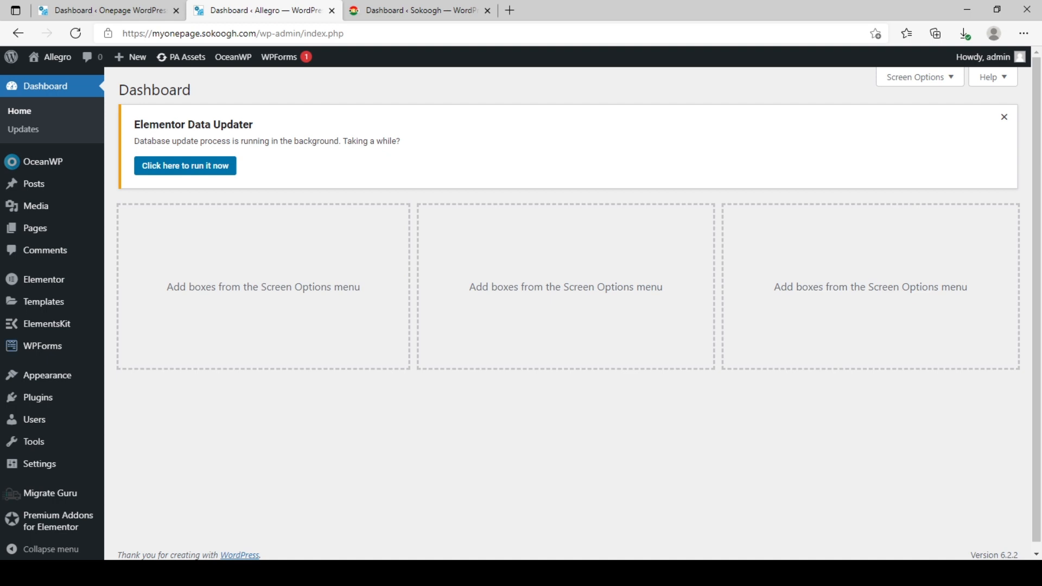
Open the page for adding new plugins in the Allegro site's admin
{"action": "mouse_move", "coordinate": [38, 397]}
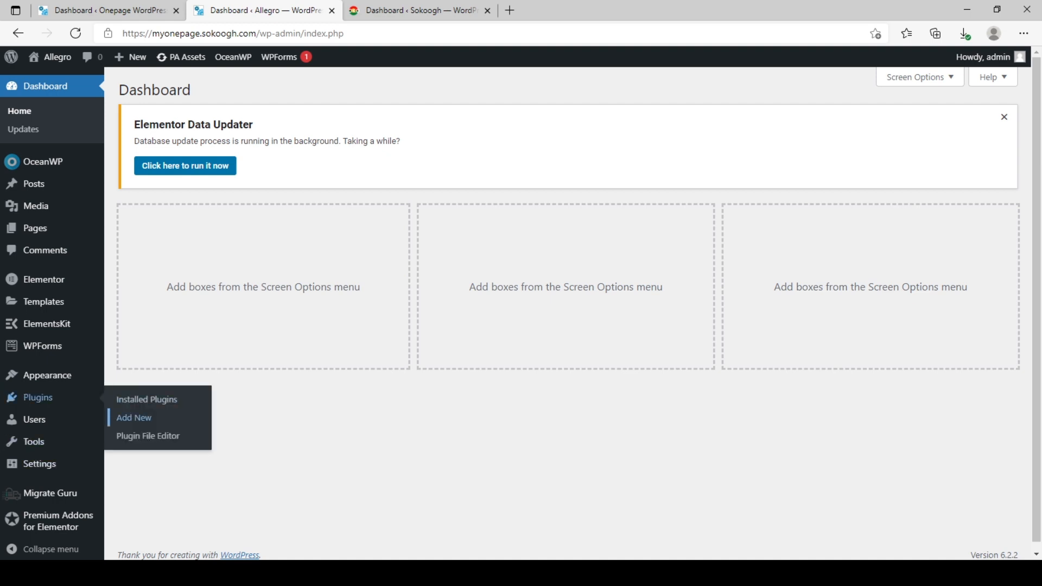
{"action": "left_click", "coordinate": [134, 418]}
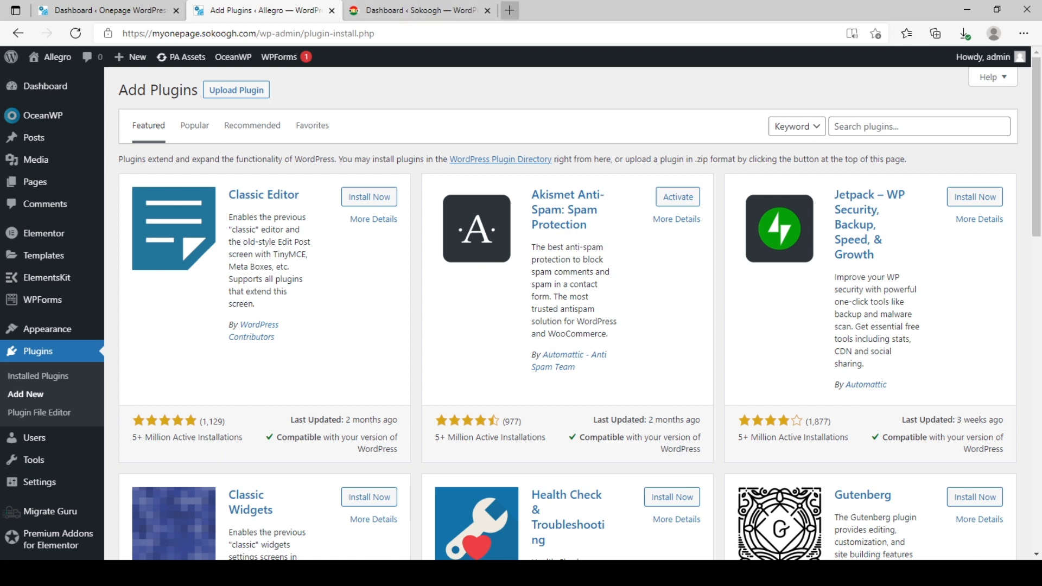
Load wpcerber.com in a new browser tab and open its download page at the manual installation steps
{"action": "left_click", "coordinate": [509, 11]}
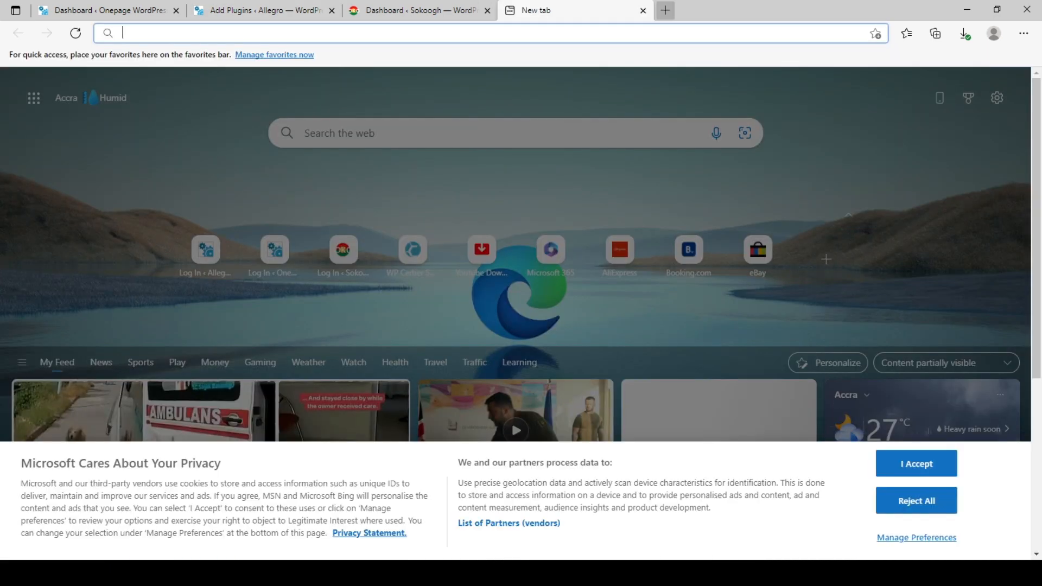
{"action": "type", "text": "wpcerv"}
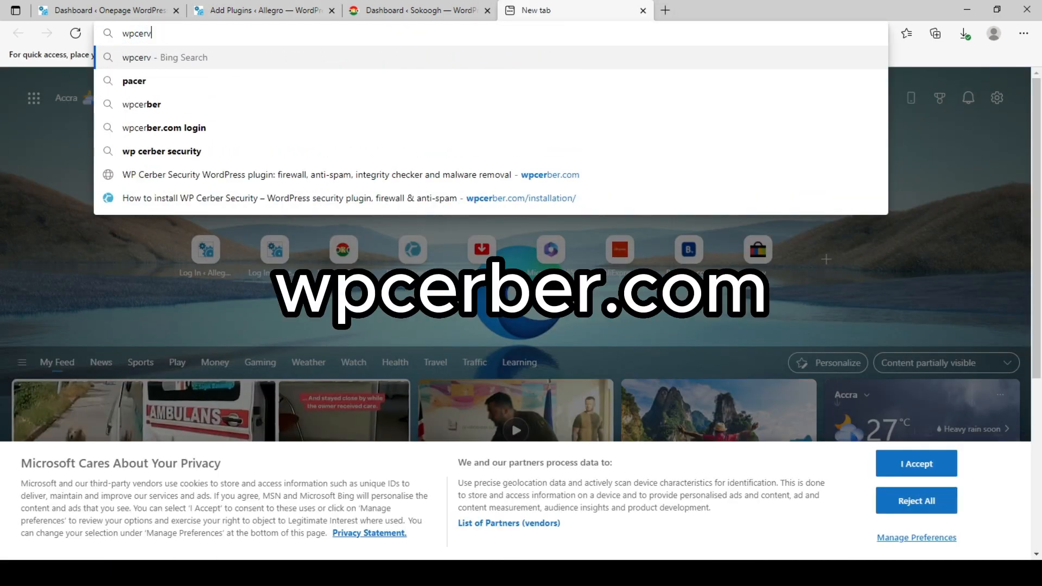
{"action": "key", "text": "BackSpace"}
{"action": "type", "text": "ber.com"}
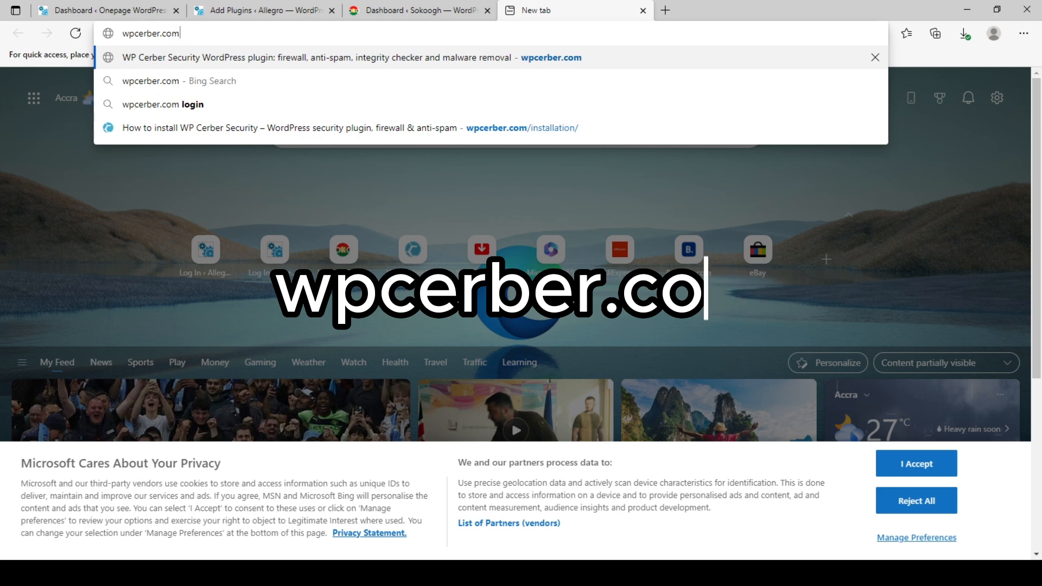
{"action": "key", "text": "Return"}
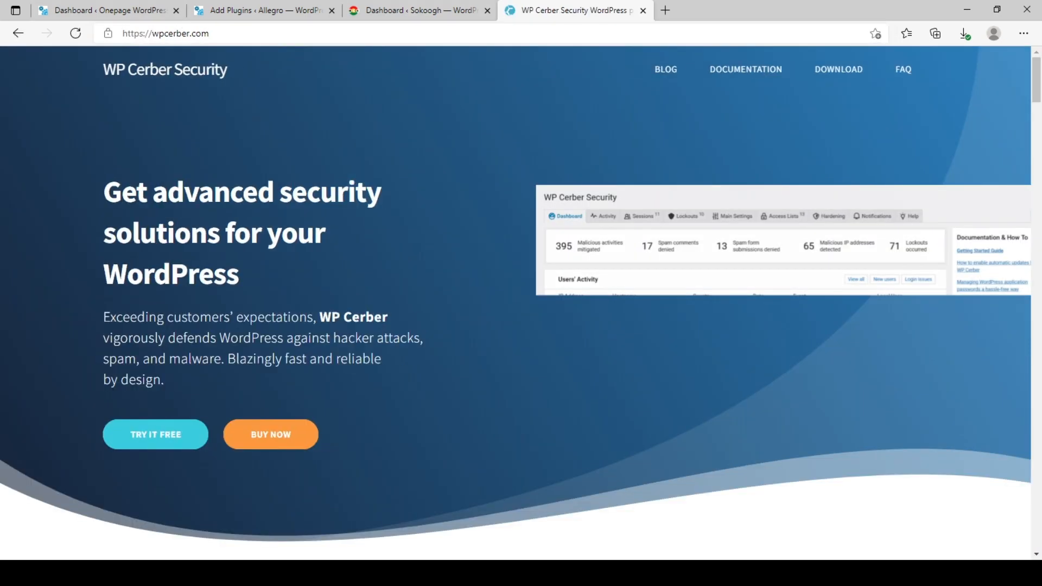
{"action": "left_click", "coordinate": [839, 69]}
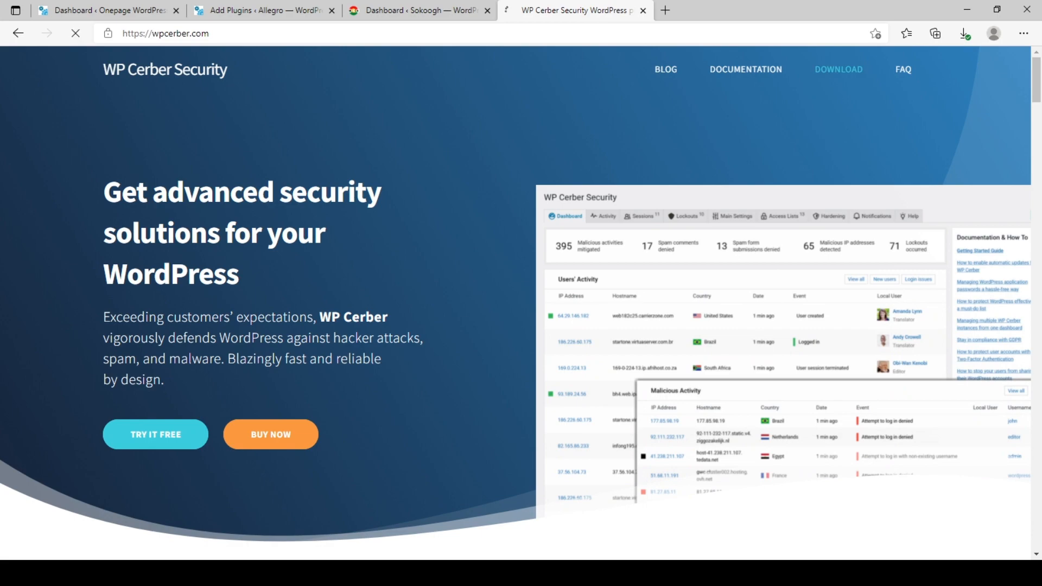
{"action": "scroll", "coordinate": [516, 304], "scroll_direction": "down", "scroll_amount": 7}
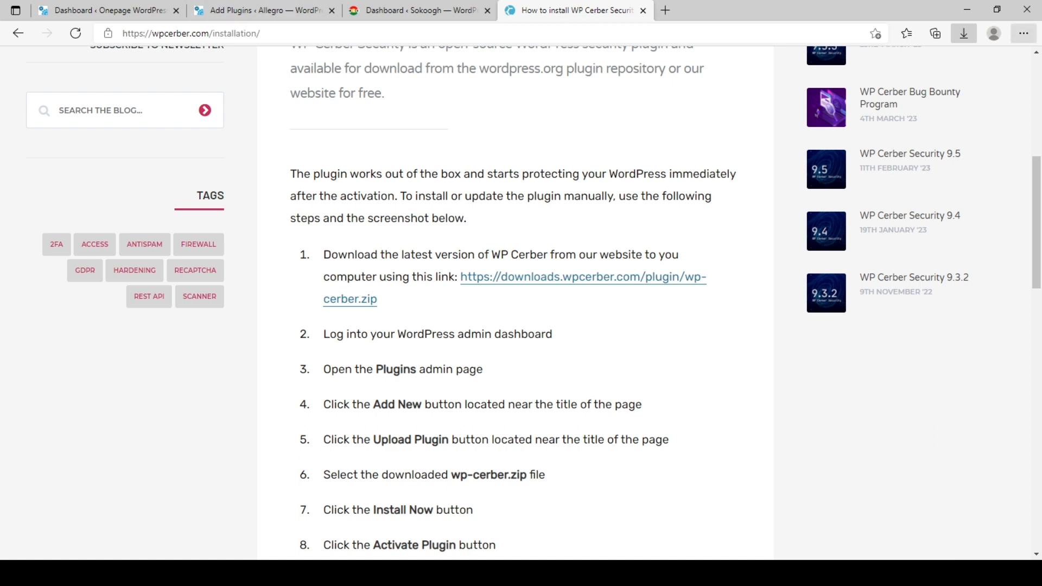
Return to the Allegro site's Add Plugins page and install the plugin from the file wp-cerber.zip
{"action": "left_click", "coordinate": [260, 10]}
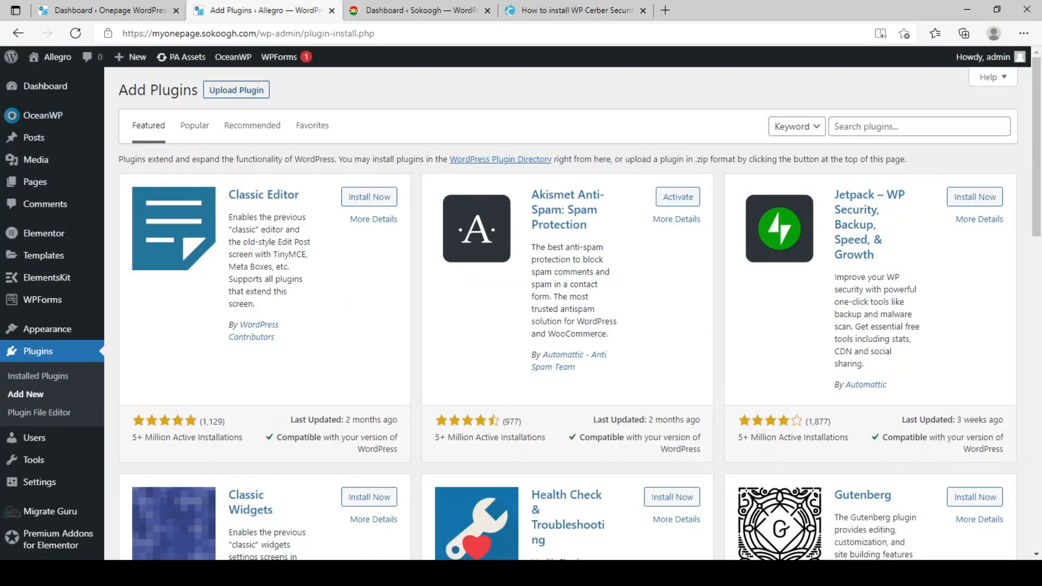
{"action": "left_click", "coordinate": [237, 91]}
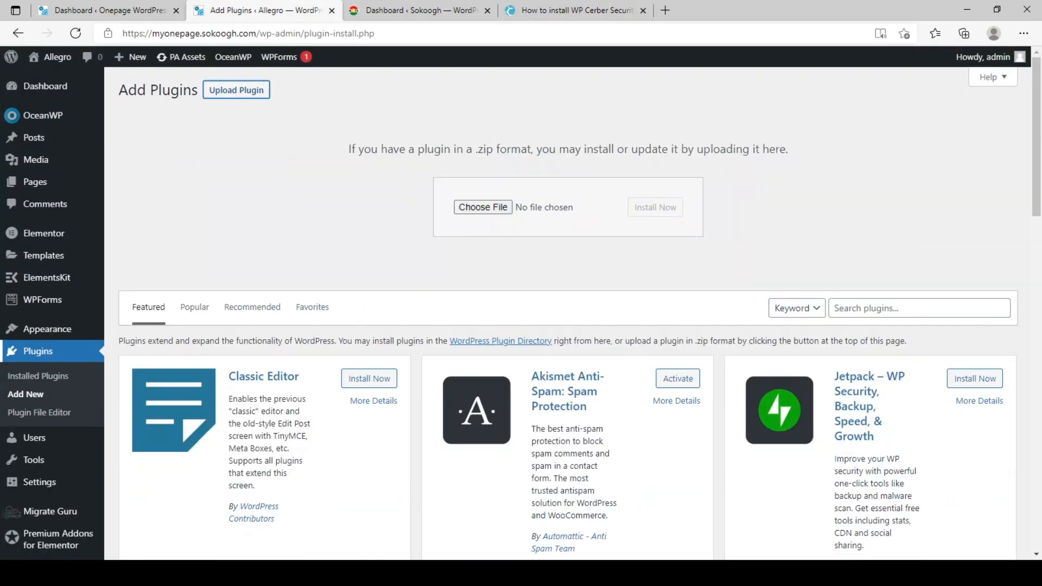
{"action": "left_click", "coordinate": [483, 207]}
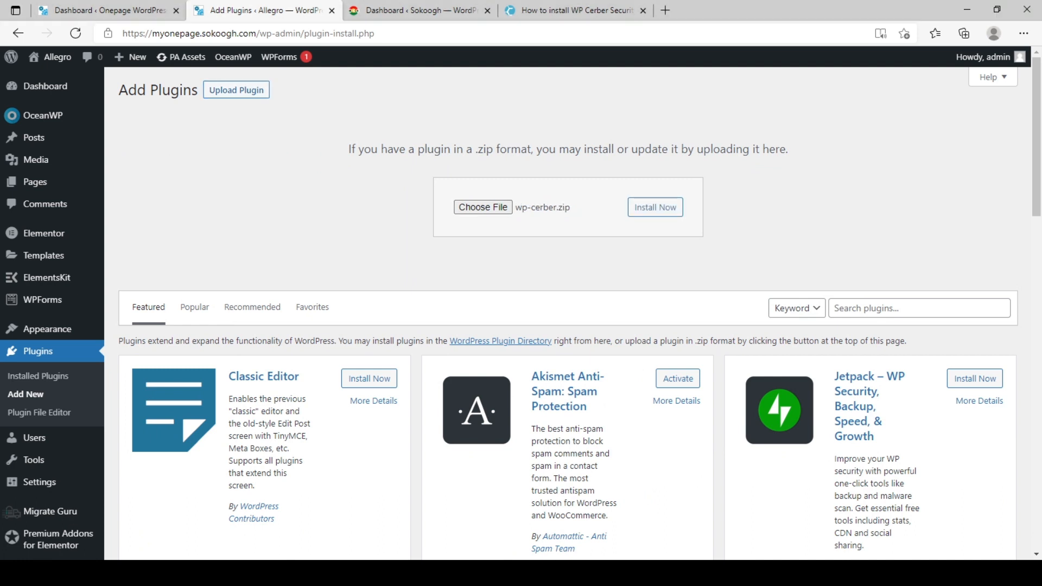
{"action": "left_click", "coordinate": [656, 207]}
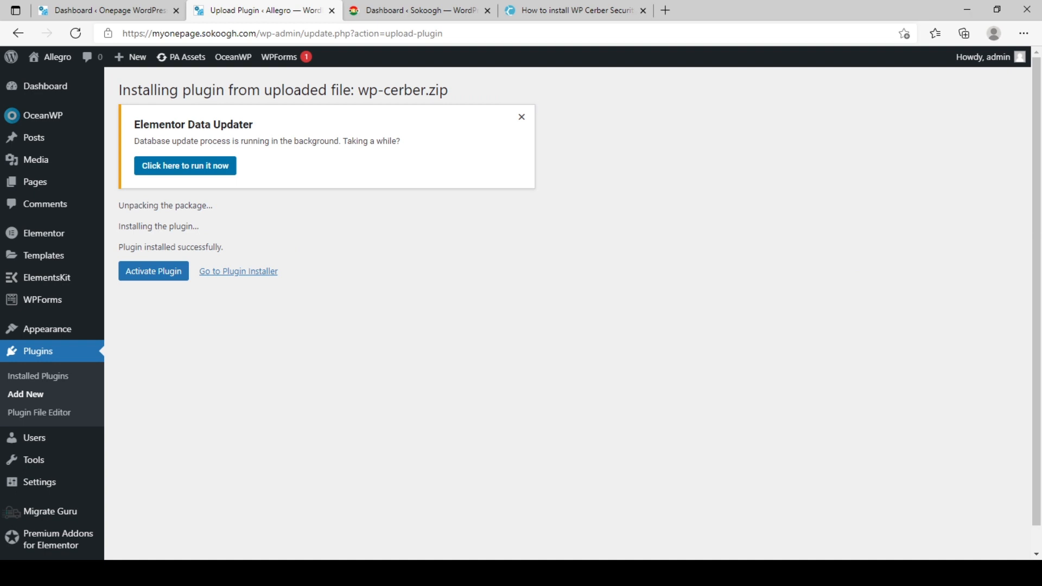
Close the WP Cerber website and activate the uploaded WP Cerber plugin
{"action": "left_click_drag", "start_coordinate": [118, 248], "coordinate": [224, 247]}
{"action": "left_click", "coordinate": [238, 248]}
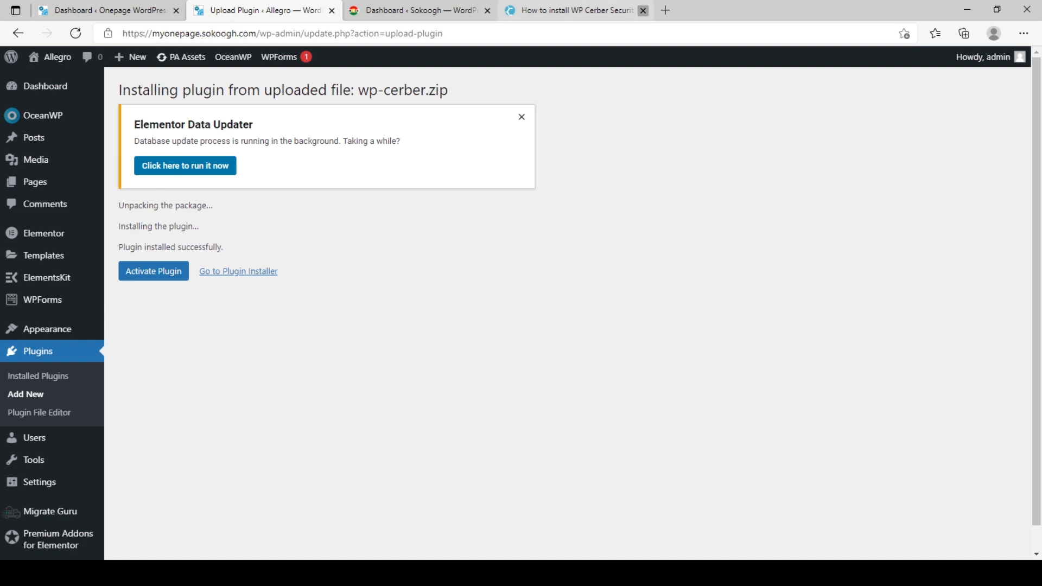
{"action": "left_click", "coordinate": [643, 10]}
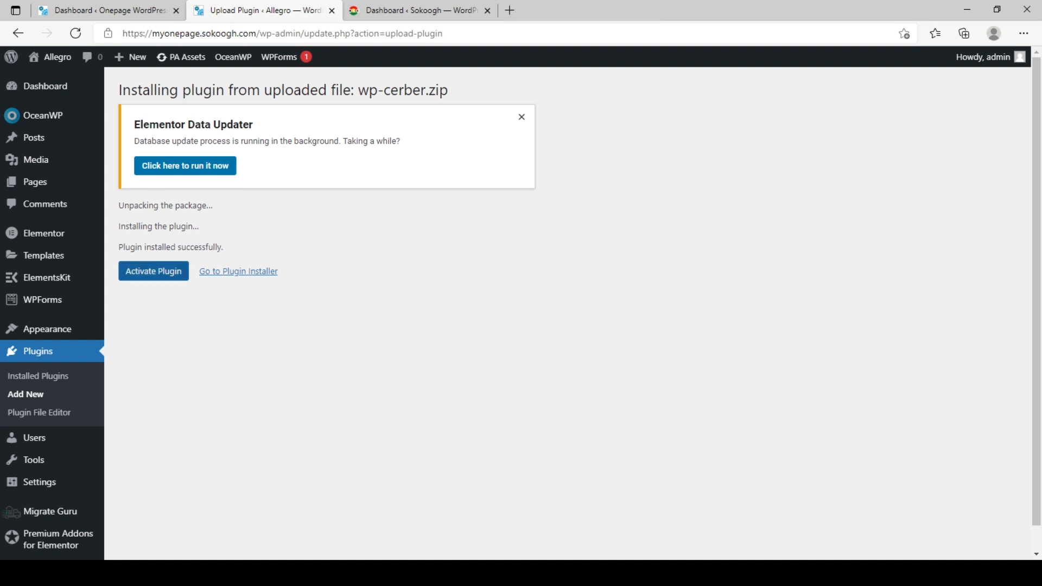
{"action": "left_click", "coordinate": [153, 271]}
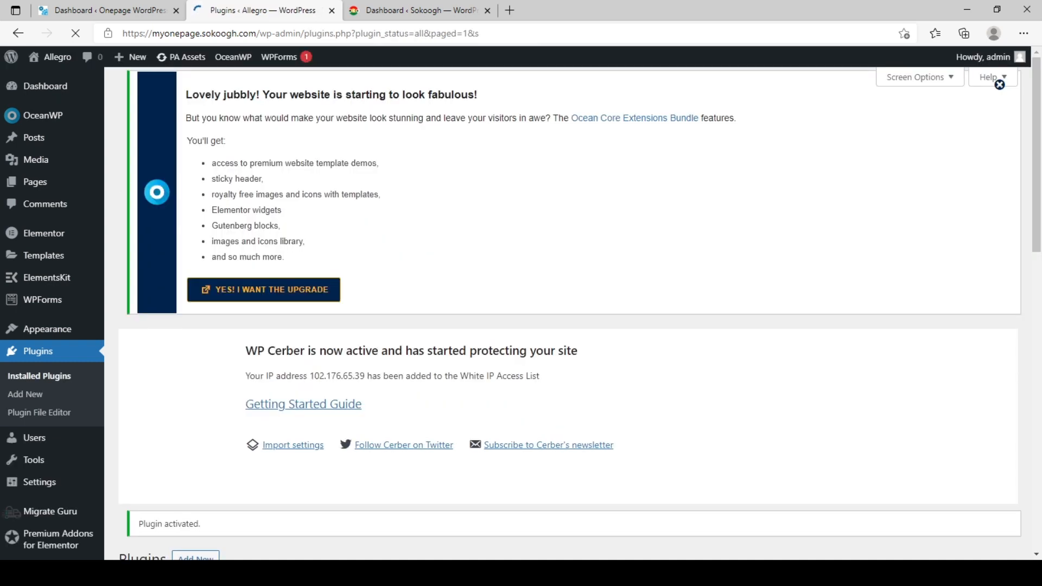
Open the WP Cerber security dashboard and review its overview of user activity, malicious activity and locked-out IP addresses
{"action": "mouse_move", "coordinate": [48, 329]}
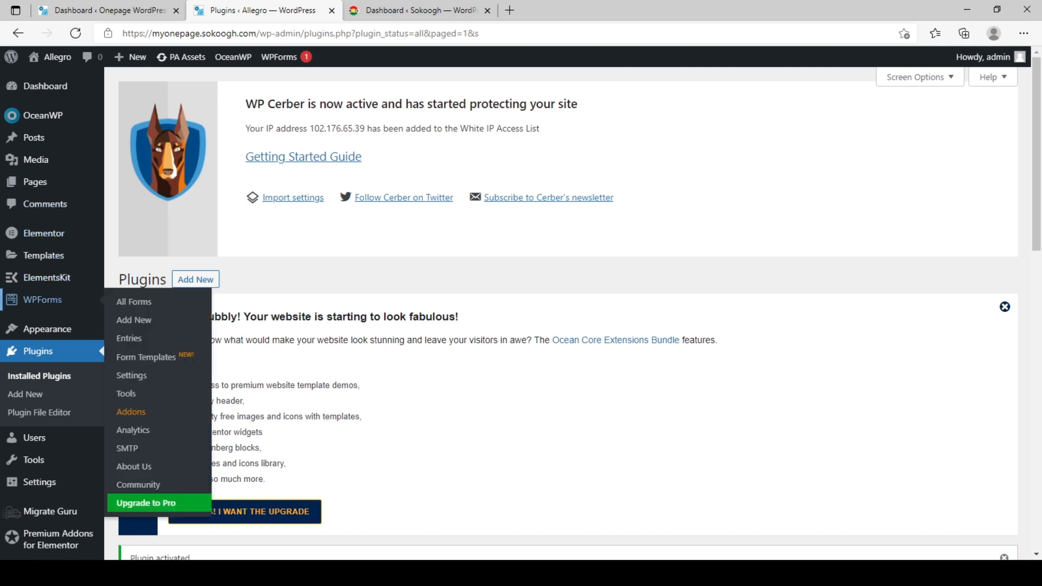
{"action": "scroll", "coordinate": [521, 314], "scroll_direction": "down", "scroll_amount": 4}
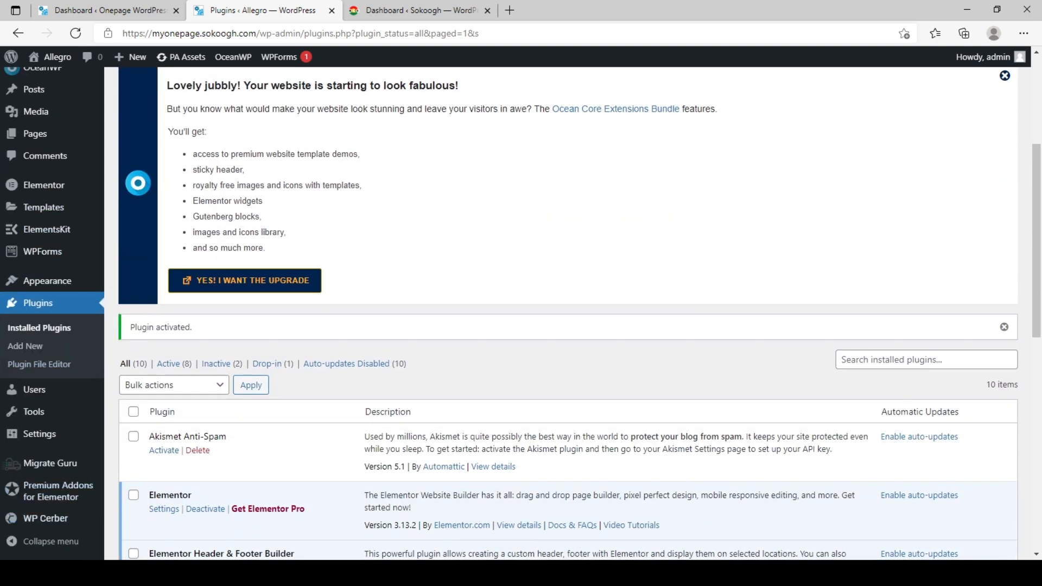
{"action": "mouse_move", "coordinate": [46, 518]}
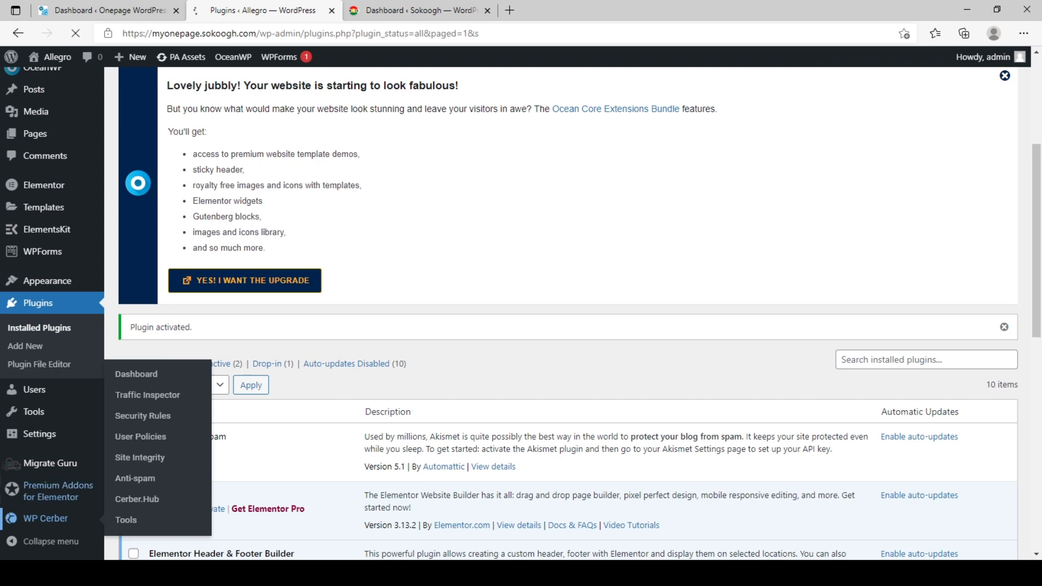
{"action": "left_click", "coordinate": [45, 519]}
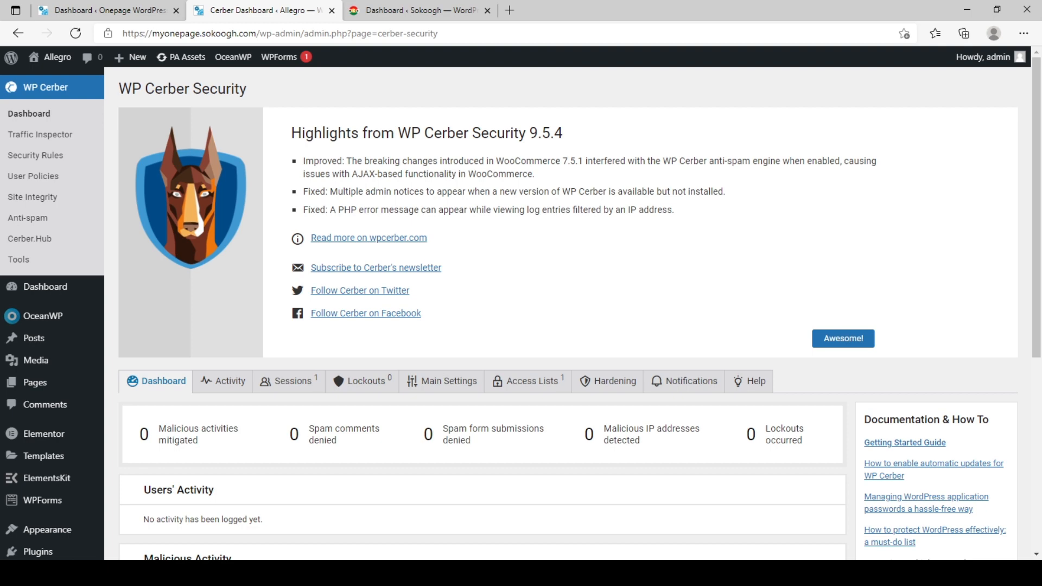
{"action": "scroll", "coordinate": [567, 314], "scroll_direction": "down", "scroll_amount": 5}
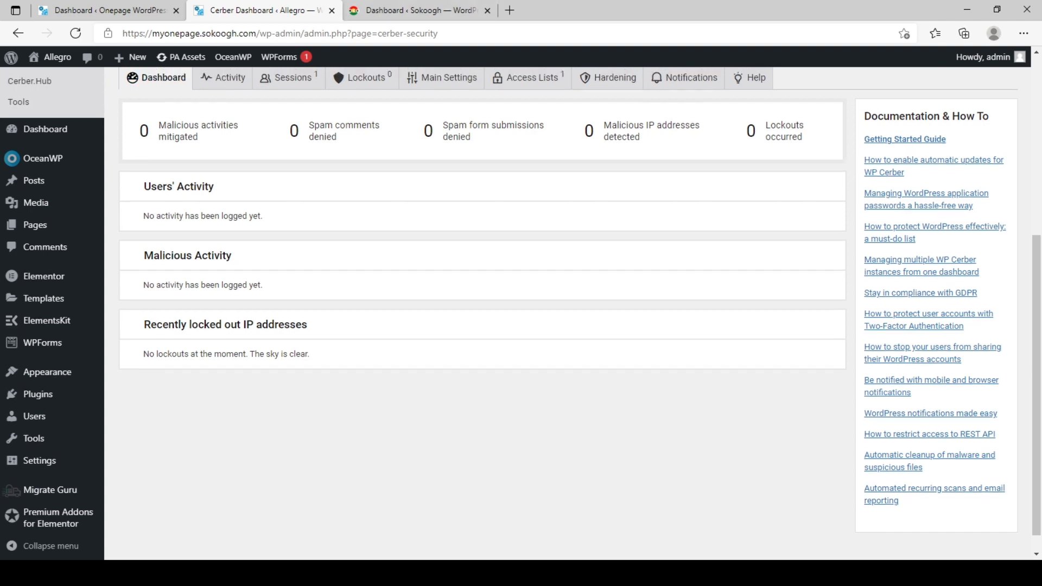
Open WP Cerber's activity log and look over its entries and filters
{"action": "scroll", "coordinate": [569, 304], "scroll_direction": "up", "scroll_amount": 3}
{"action": "left_click", "coordinate": [223, 227]}
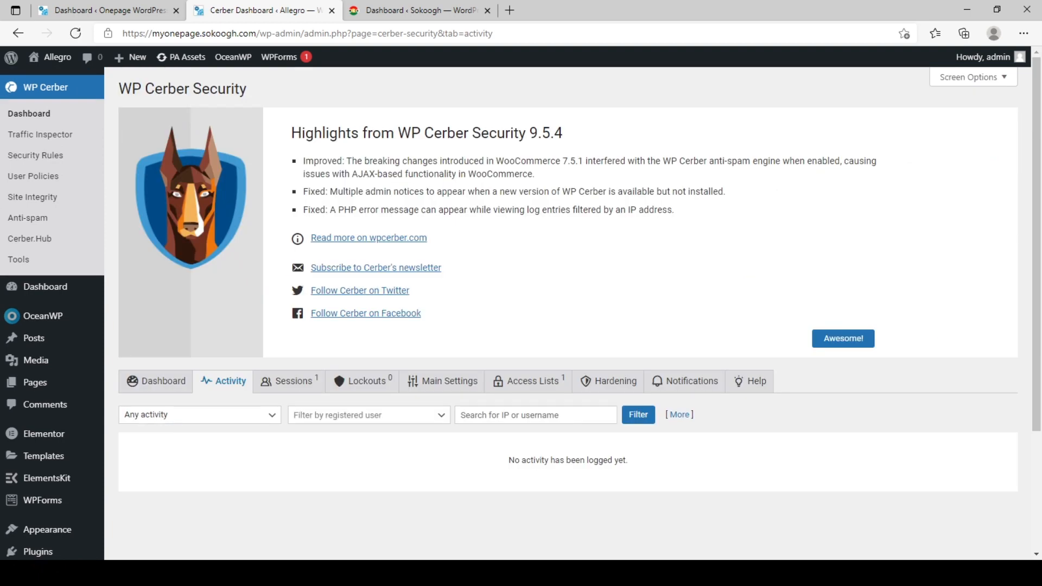
{"action": "scroll", "coordinate": [568, 314], "scroll_direction": "down", "scroll_amount": 3}
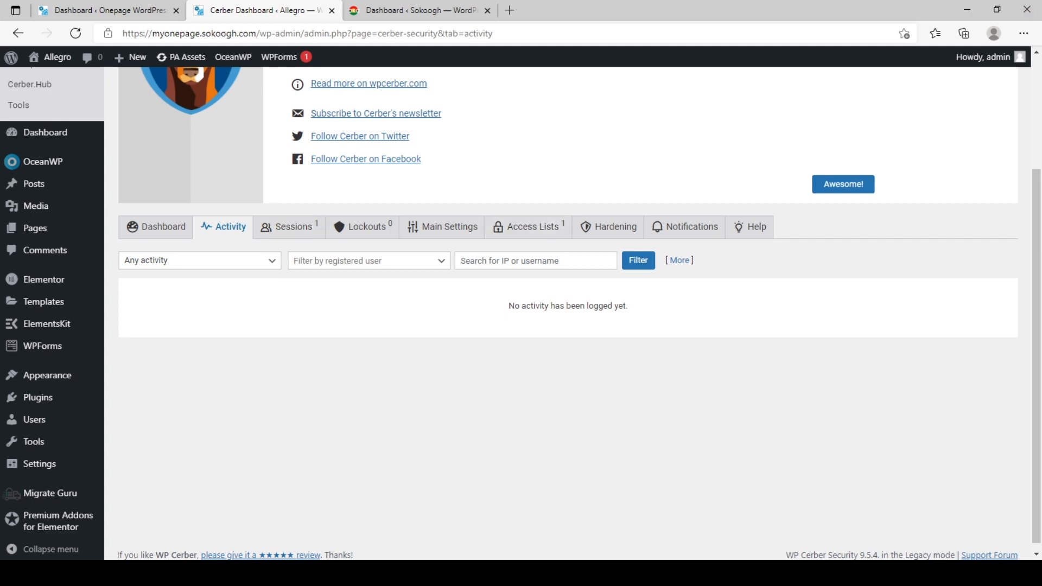
Examine WP Cerber's list of user sessions and its list of lockouts
{"action": "left_click", "coordinate": [289, 227]}
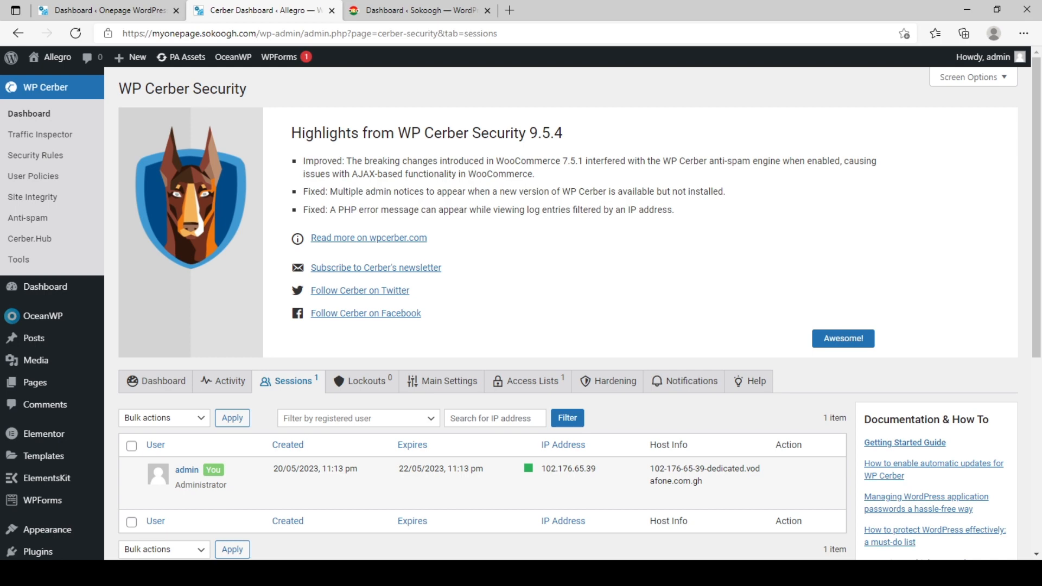
{"action": "scroll", "coordinate": [413, 218], "scroll_direction": "down", "scroll_amount": 4}
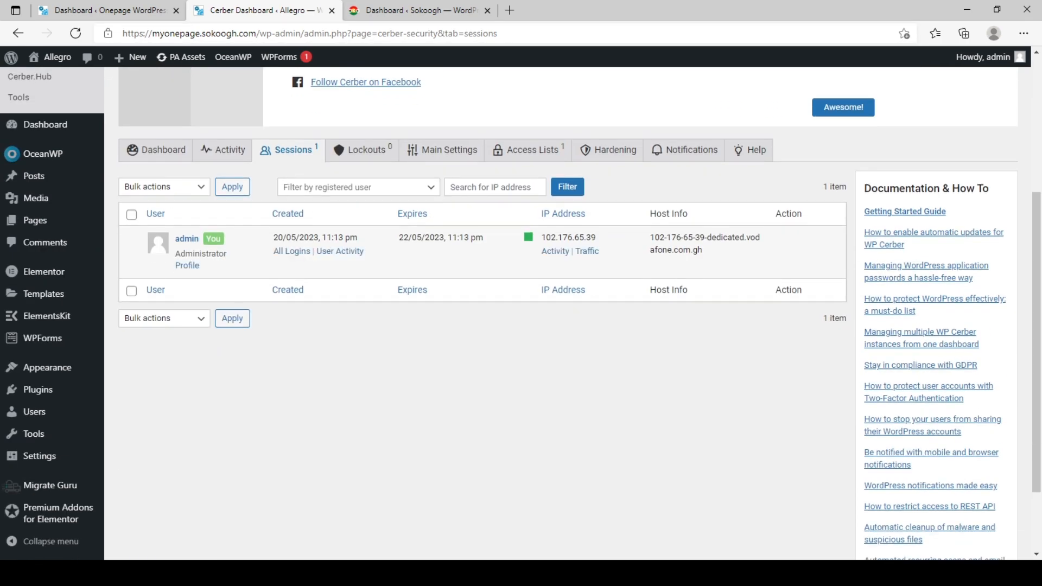
{"action": "scroll", "coordinate": [413, 244], "scroll_direction": "up", "scroll_amount": 4}
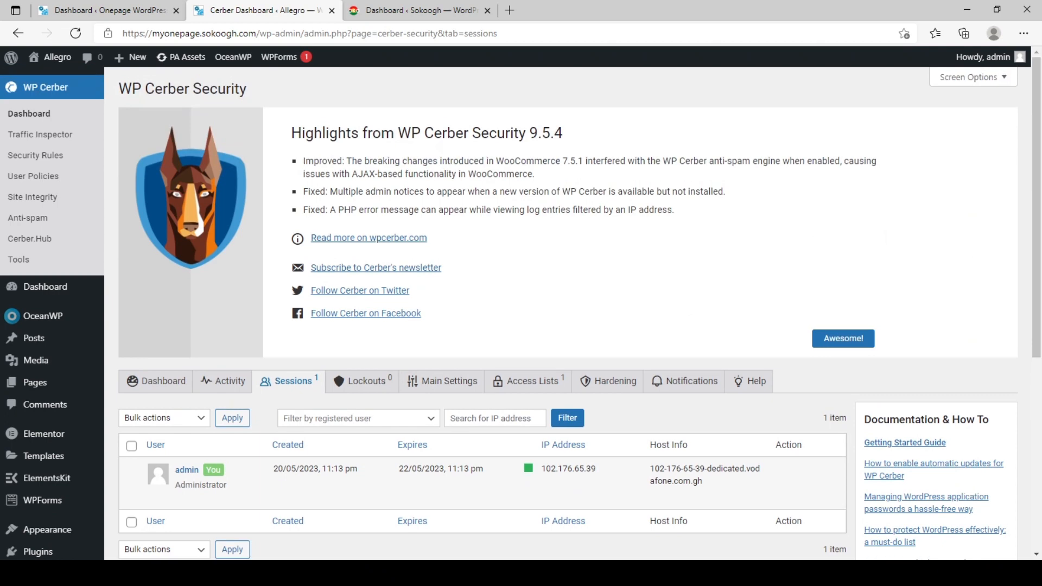
{"action": "scroll", "coordinate": [580, 313], "scroll_direction": "down", "scroll_amount": 5}
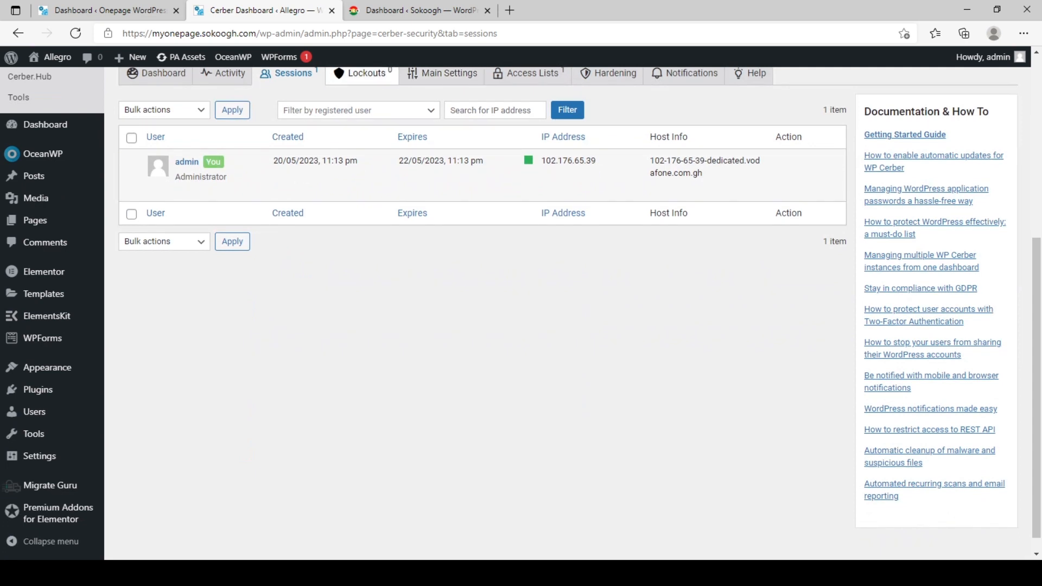
{"action": "left_click", "coordinate": [362, 74]}
{"action": "scroll", "coordinate": [567, 304], "scroll_direction": "down", "scroll_amount": 3}
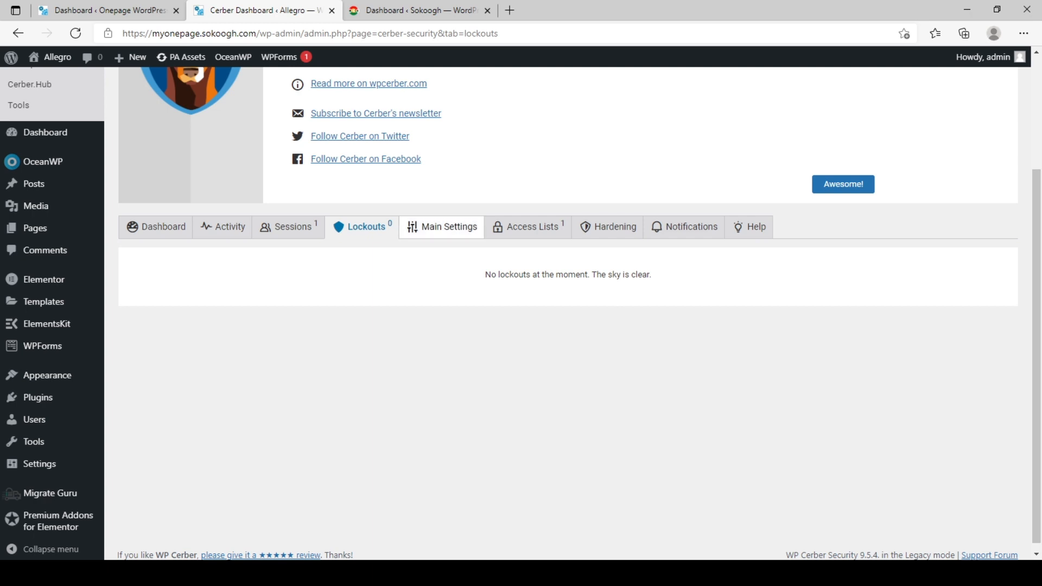
Open WP Cerber's main settings and review the initialization mode, login security and custom login page options
{"action": "left_click", "coordinate": [442, 227]}
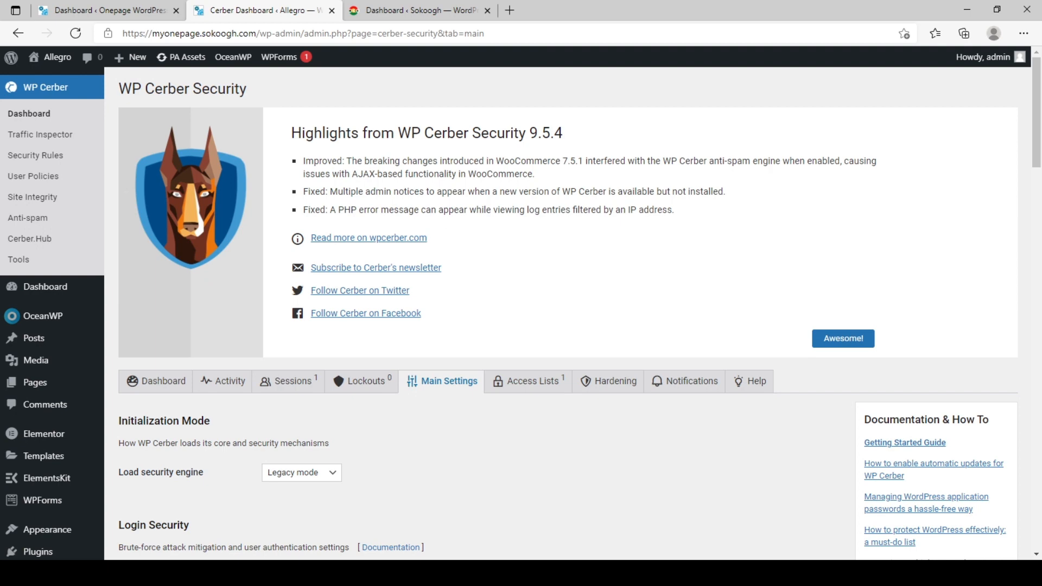
{"action": "scroll", "coordinate": [567, 312], "scroll_direction": "down", "scroll_amount": 5}
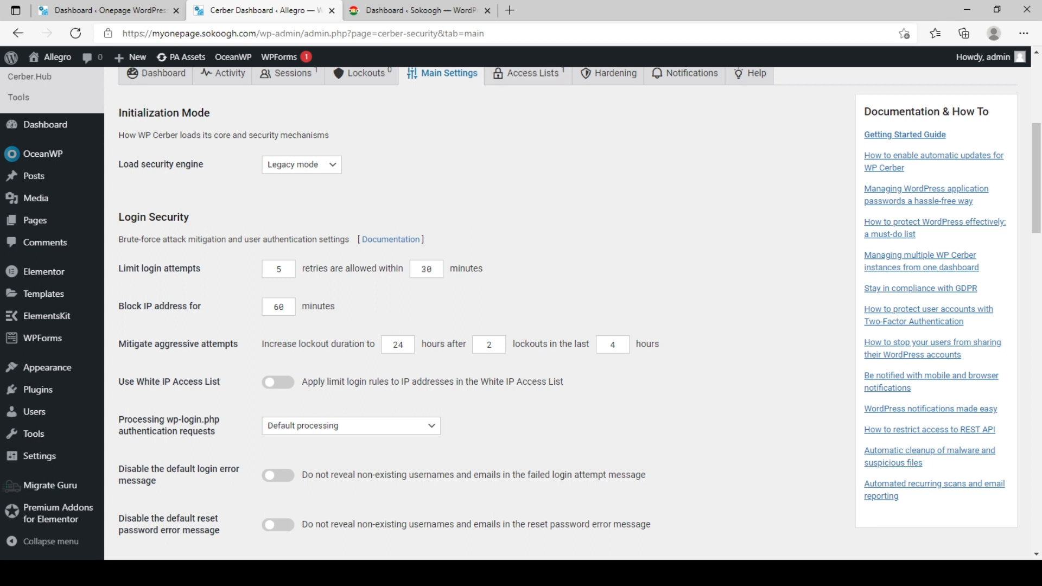
{"action": "scroll", "coordinate": [478, 315], "scroll_direction": "down", "scroll_amount": 1}
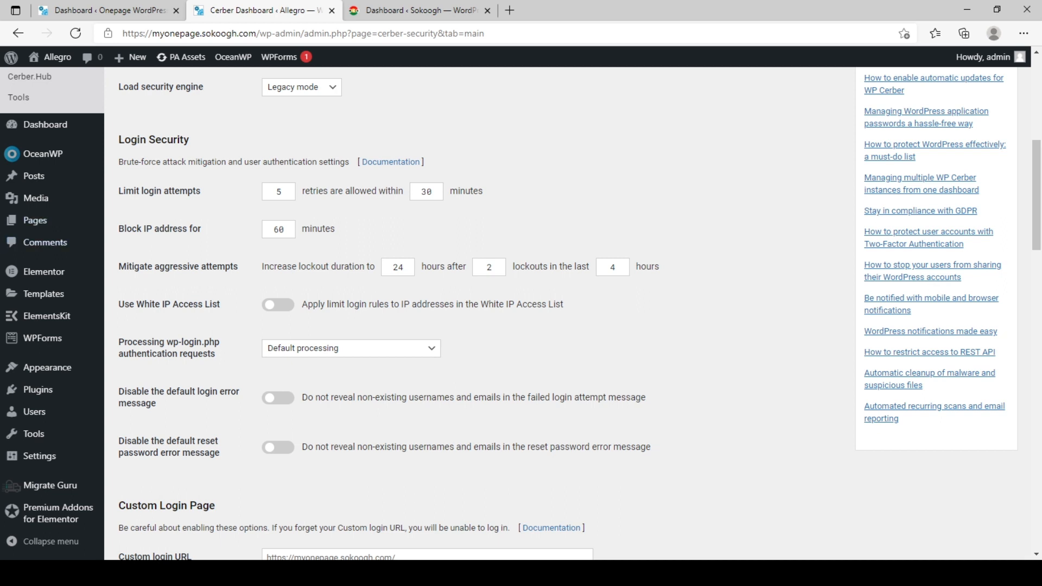
{"action": "scroll", "coordinate": [580, 314], "scroll_direction": "down", "scroll_amount": 3}
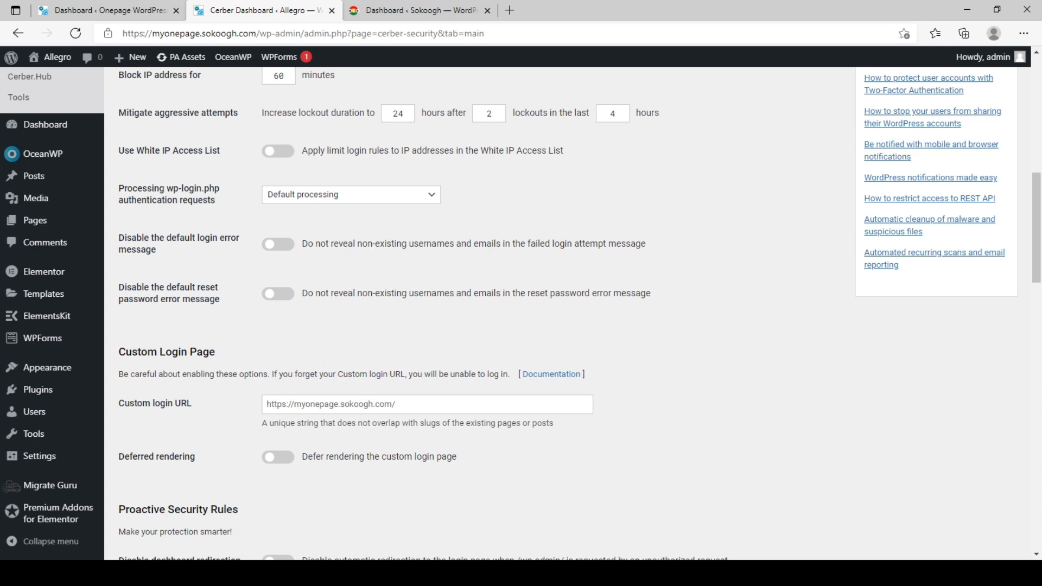
Switch the processing of wp-login.php authentication requests to Block access to wp-login.php, and back to Default processing
{"action": "left_click", "coordinate": [351, 195]}
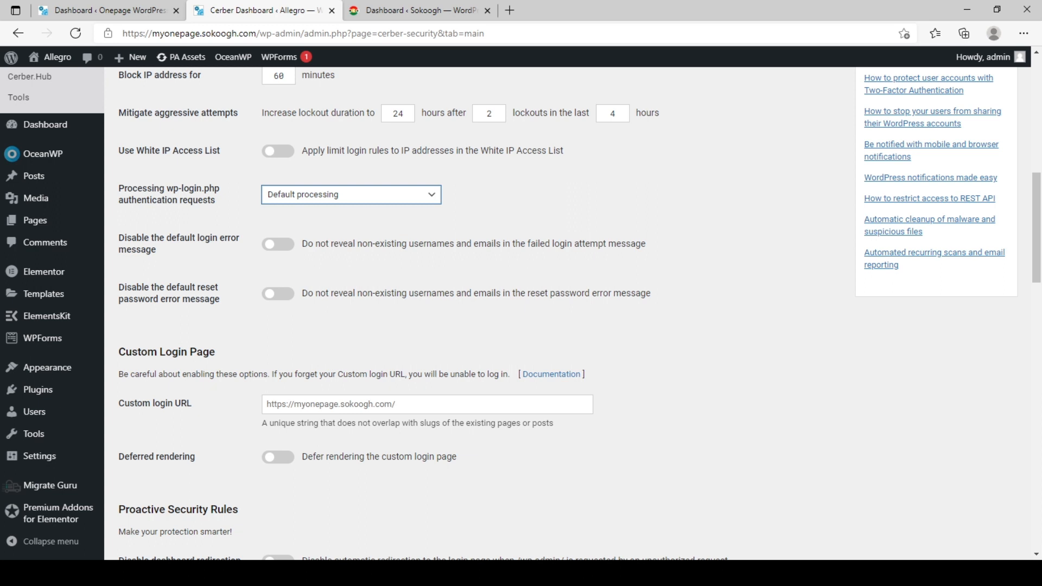
{"action": "left_click", "coordinate": [326, 223]}
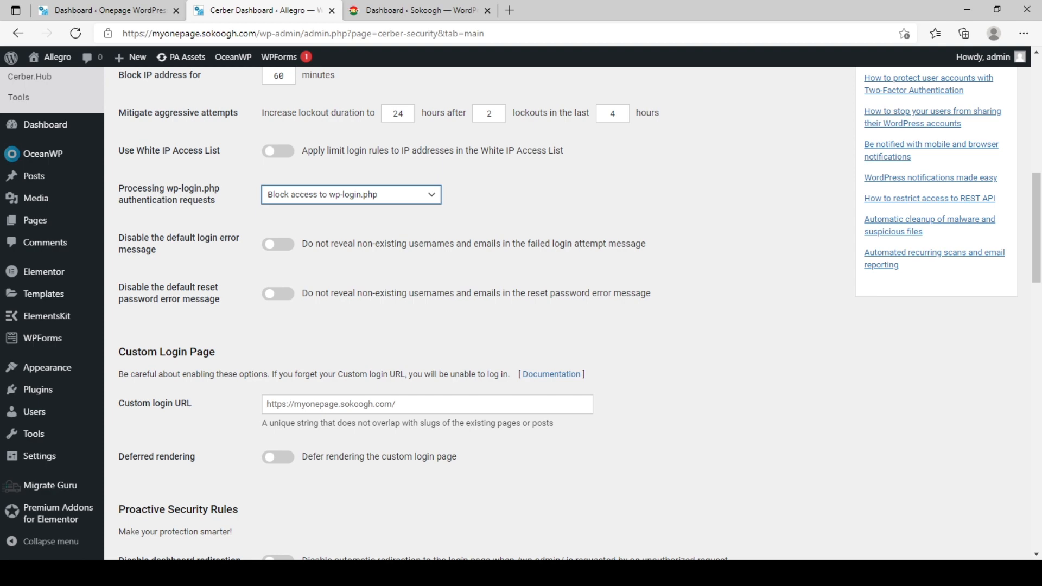
{"action": "key", "text": "Up"}
{"action": "scroll", "coordinate": [574, 309], "scroll_direction": "down", "scroll_amount": 3}
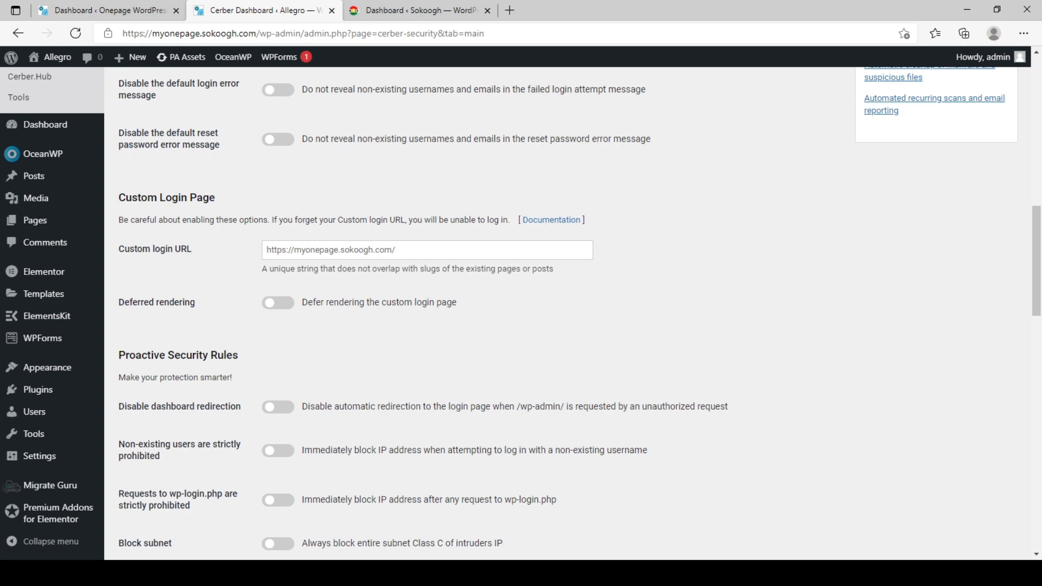
{"action": "scroll", "coordinate": [573, 314], "scroll_direction": "up", "scroll_amount": 8}
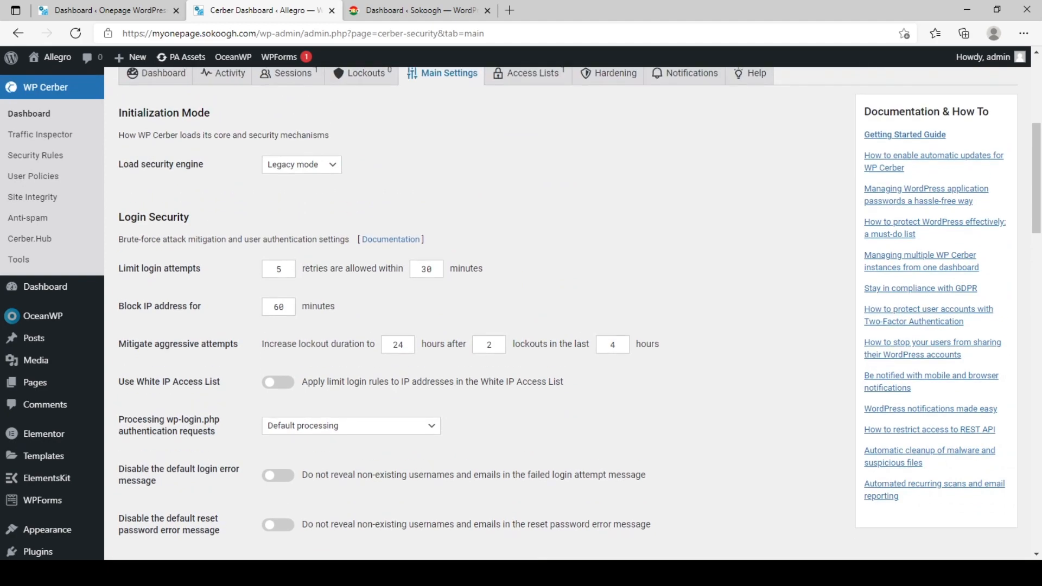
Review the remaining main settings, from custom login page and proactive security rules through Citadel mode and activity to personal preferences
{"action": "scroll", "coordinate": [573, 314], "scroll_direction": "down", "scroll_amount": 12}
{"action": "scroll", "coordinate": [574, 314], "scroll_direction": "up", "scroll_amount": 4}
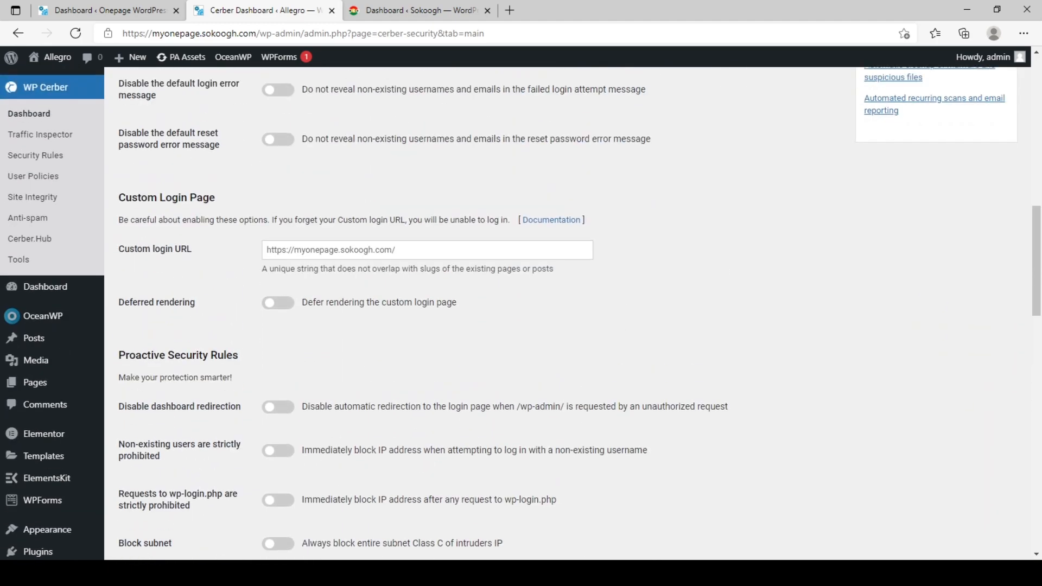
{"action": "scroll", "coordinate": [574, 314], "scroll_direction": "down", "scroll_amount": 3}
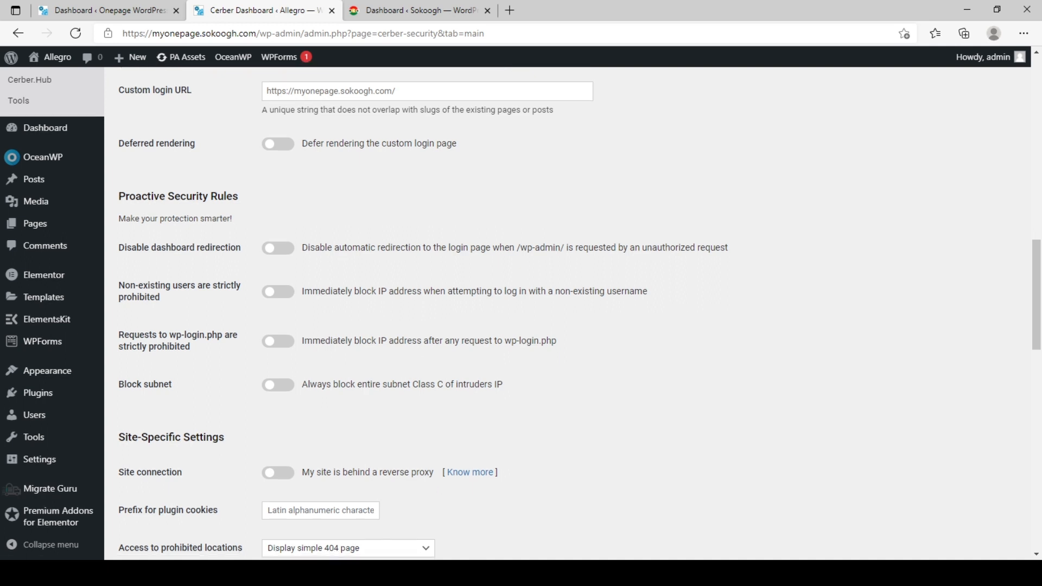
{"action": "scroll", "coordinate": [573, 314], "scroll_direction": "down", "scroll_amount": 6}
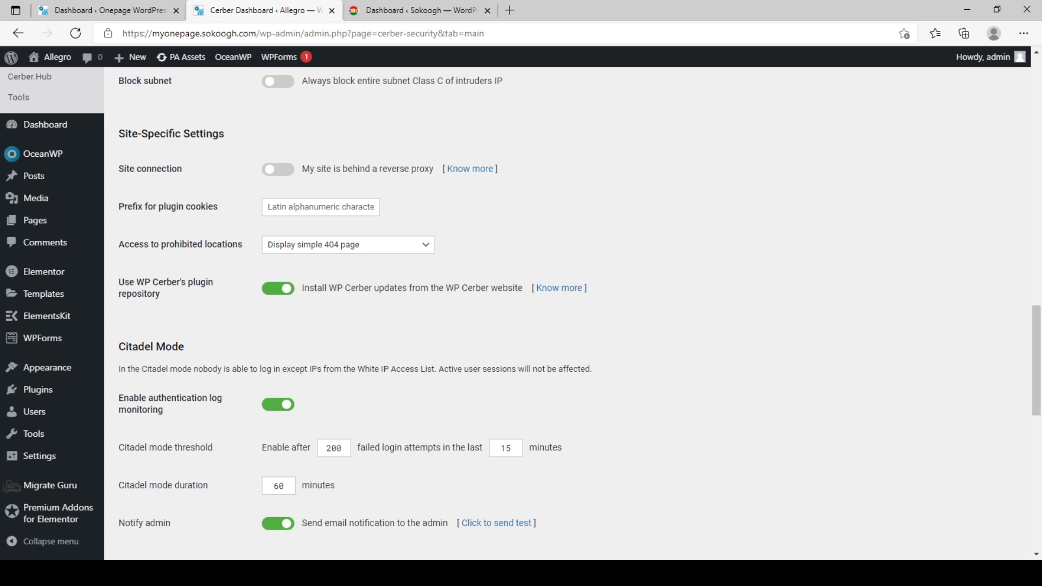
{"action": "scroll", "coordinate": [567, 313], "scroll_direction": "down", "scroll_amount": 3}
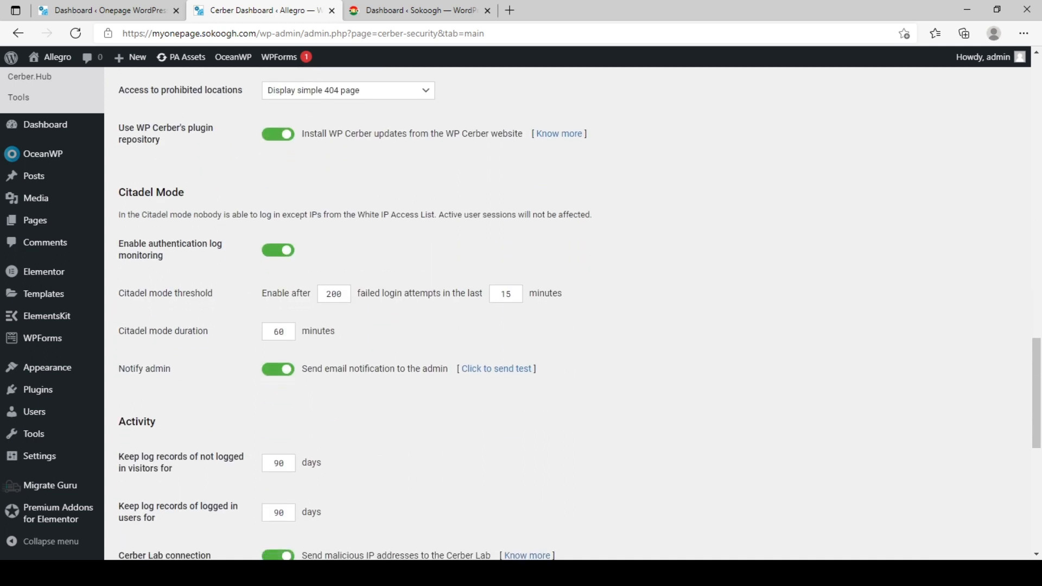
{"action": "scroll", "coordinate": [568, 313], "scroll_direction": "down", "scroll_amount": 6}
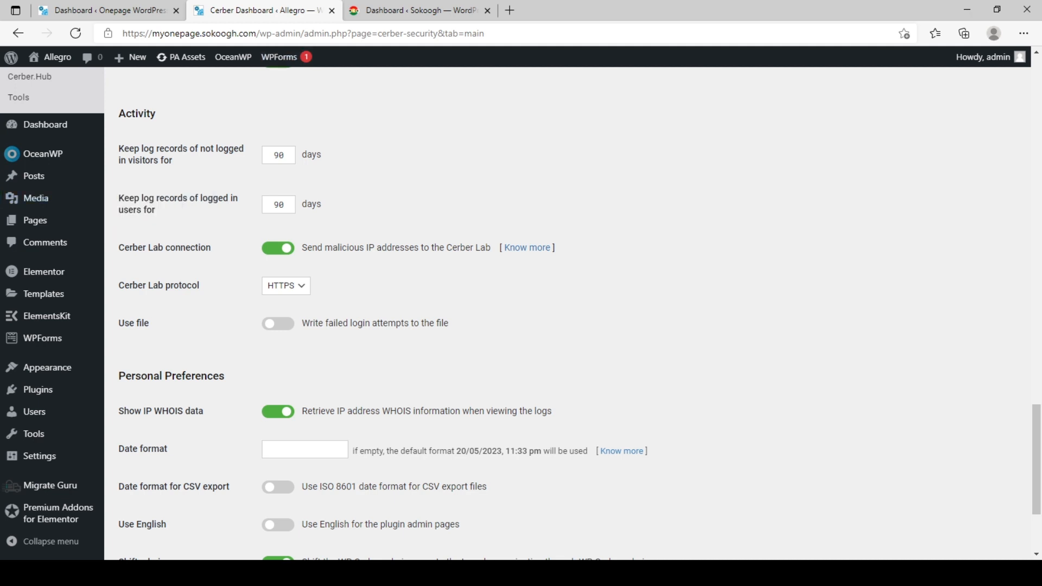
{"action": "scroll", "coordinate": [573, 313], "scroll_direction": "down", "scroll_amount": 3}
{"action": "scroll", "coordinate": [573, 313], "scroll_direction": "down", "scroll_amount": 3}
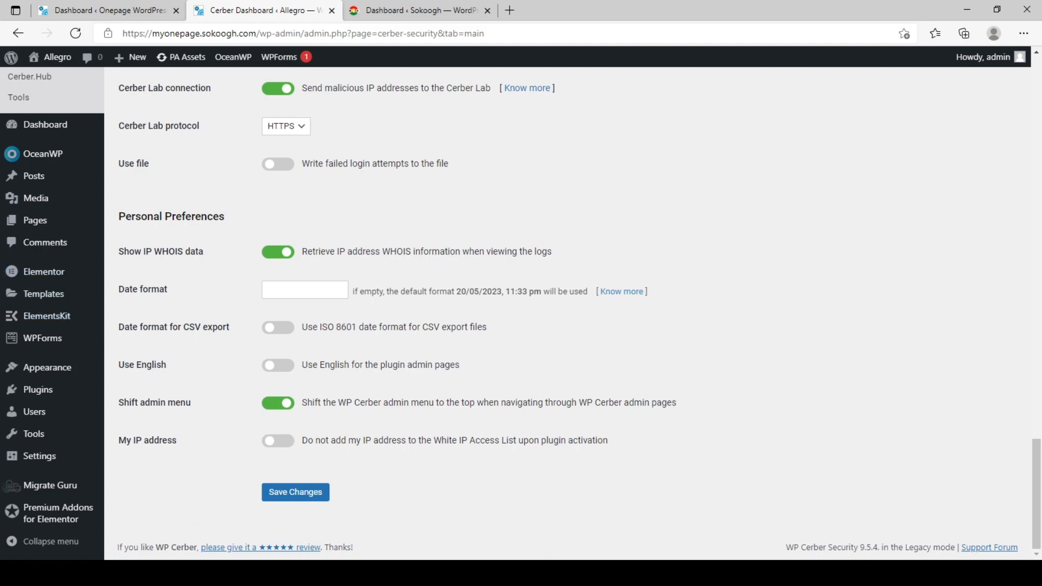
Open WP Cerber's access lists and examine the white and black IP lists with their entry fields and address formats
{"action": "scroll", "coordinate": [567, 314], "scroll_direction": "up", "scroll_amount": 20}
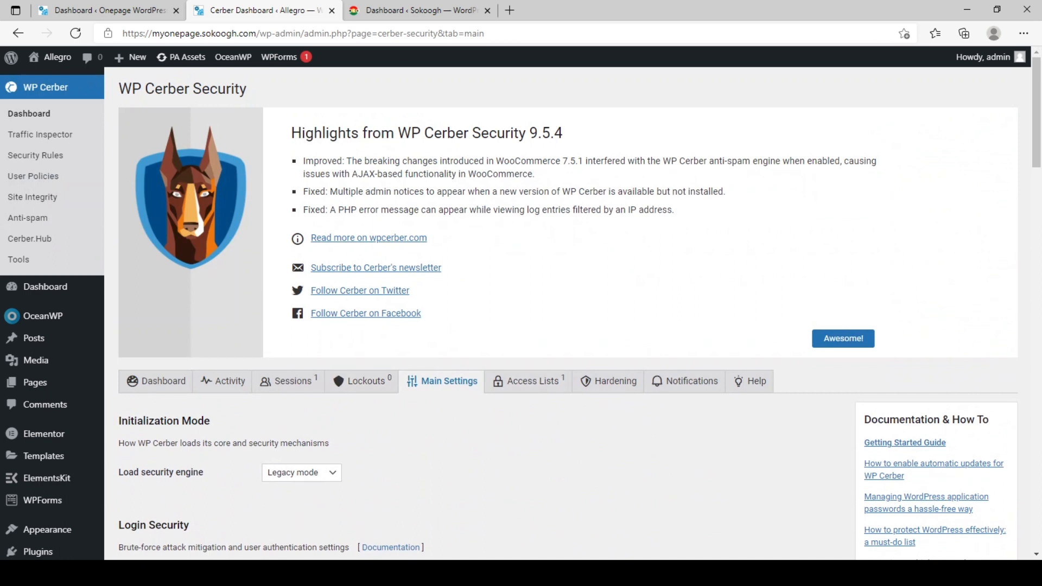
{"action": "left_click", "coordinate": [528, 381]}
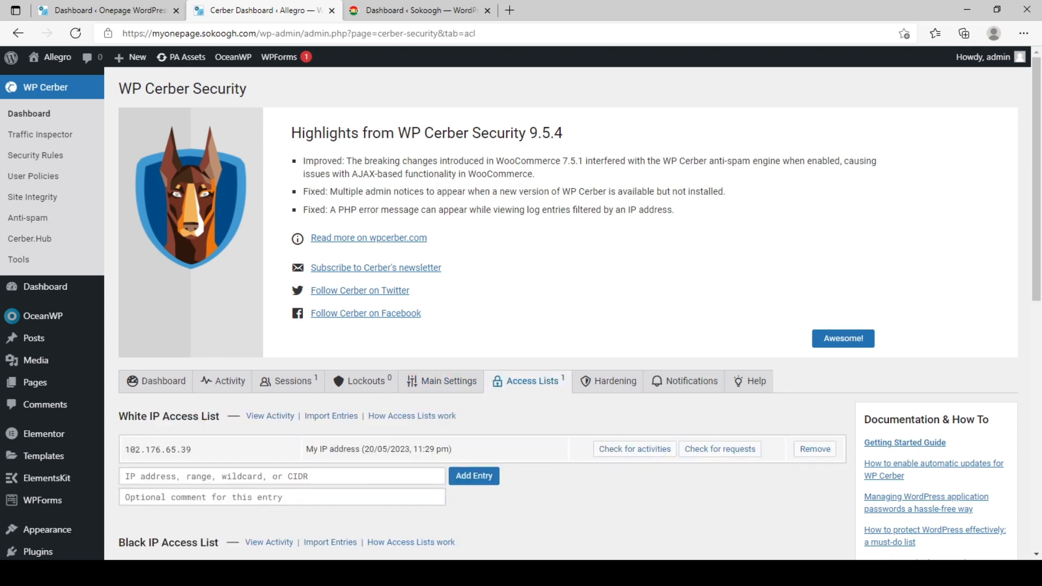
{"action": "scroll", "coordinate": [568, 313], "scroll_direction": "down", "scroll_amount": 3}
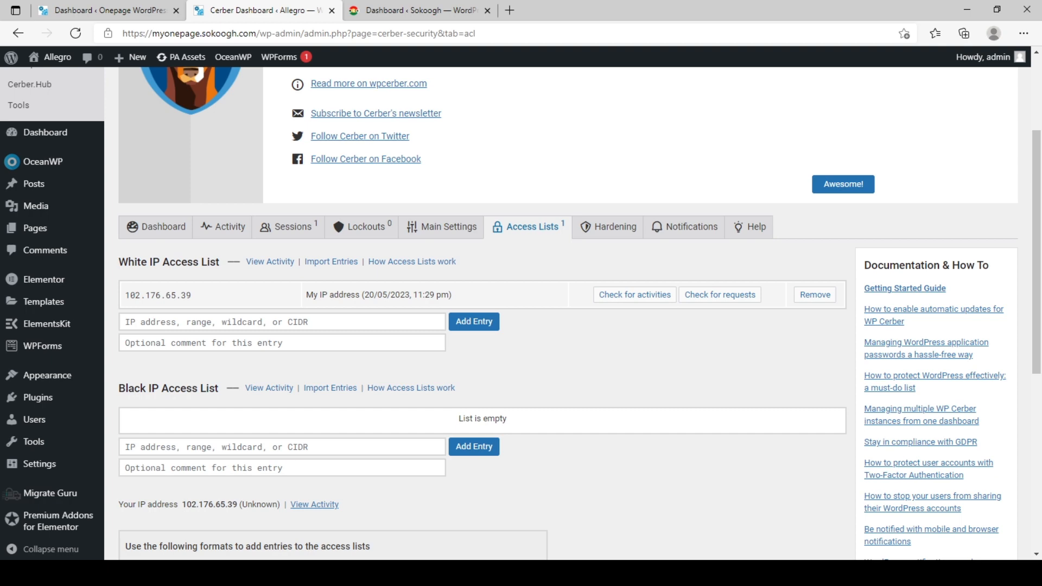
{"action": "scroll", "coordinate": [569, 313], "scroll_direction": "down", "scroll_amount": 3}
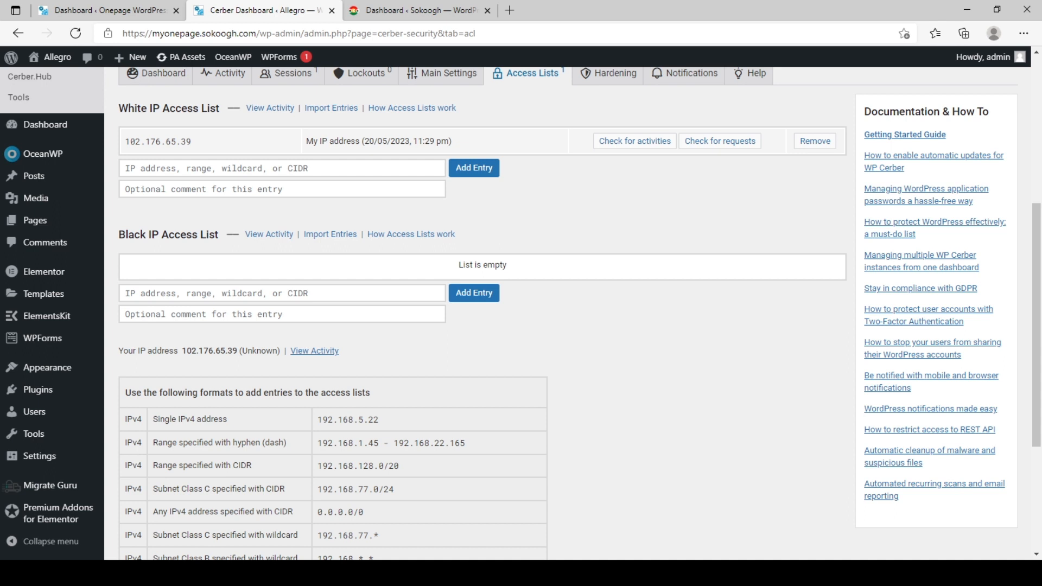
{"action": "left_click", "coordinate": [283, 294]}
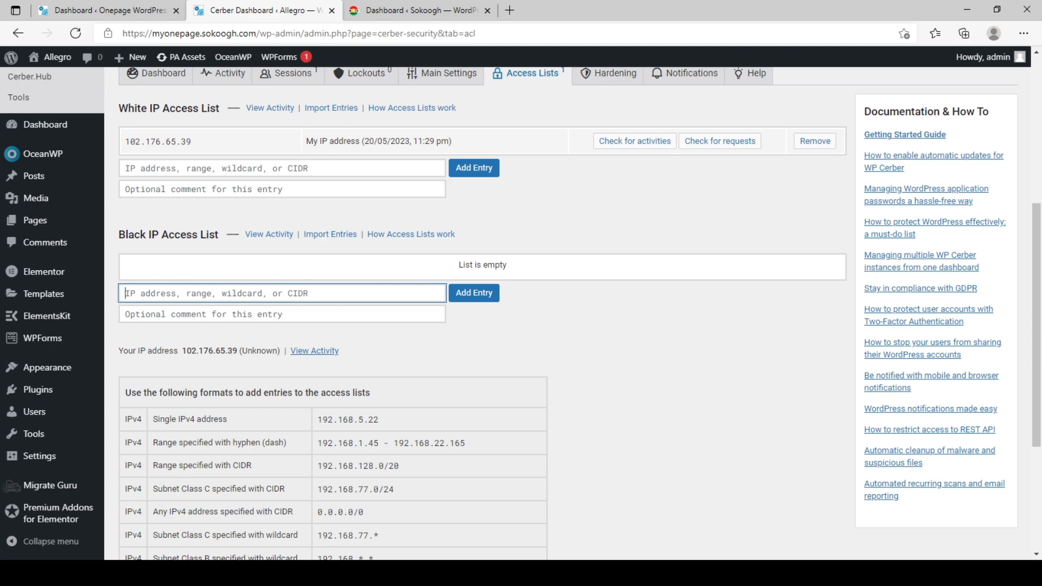
{"action": "left_click", "coordinate": [575, 331]}
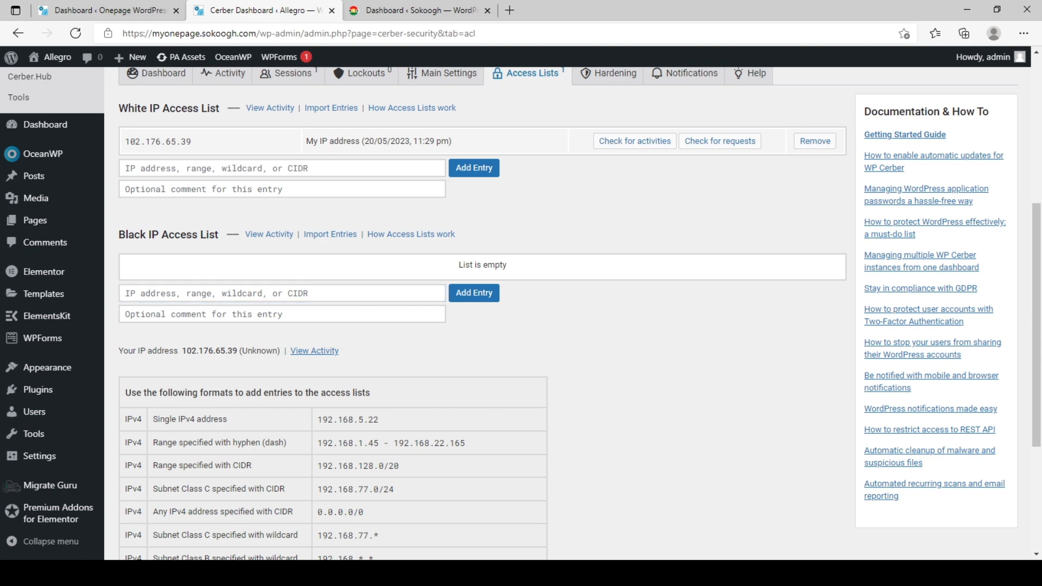
Open WP Cerber's hardening settings and review the WordPress hardening and REST API access options
{"action": "scroll", "coordinate": [608, 304], "scroll_direction": "up", "scroll_amount": 4}
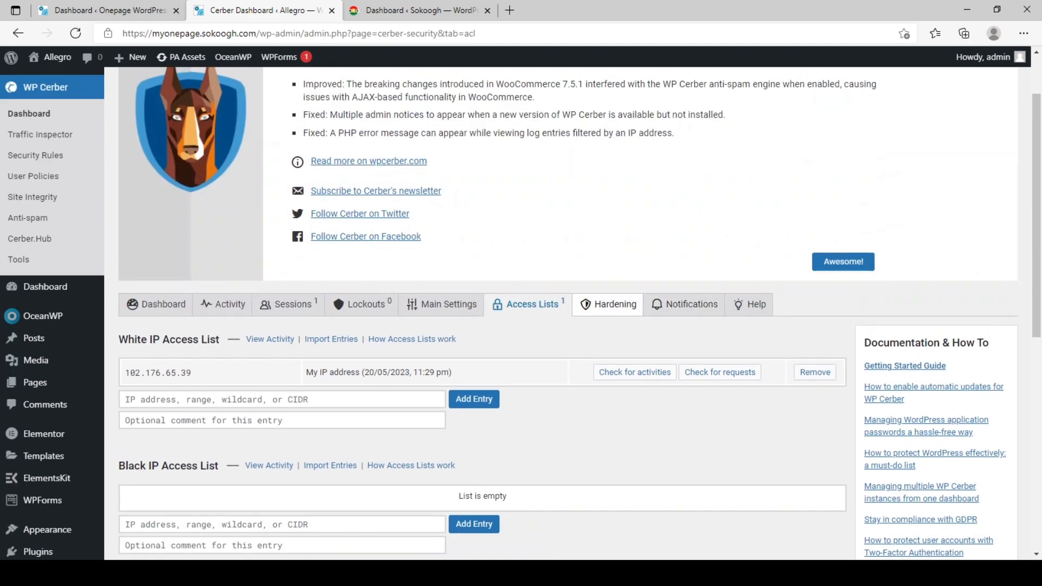
{"action": "left_click", "coordinate": [608, 304]}
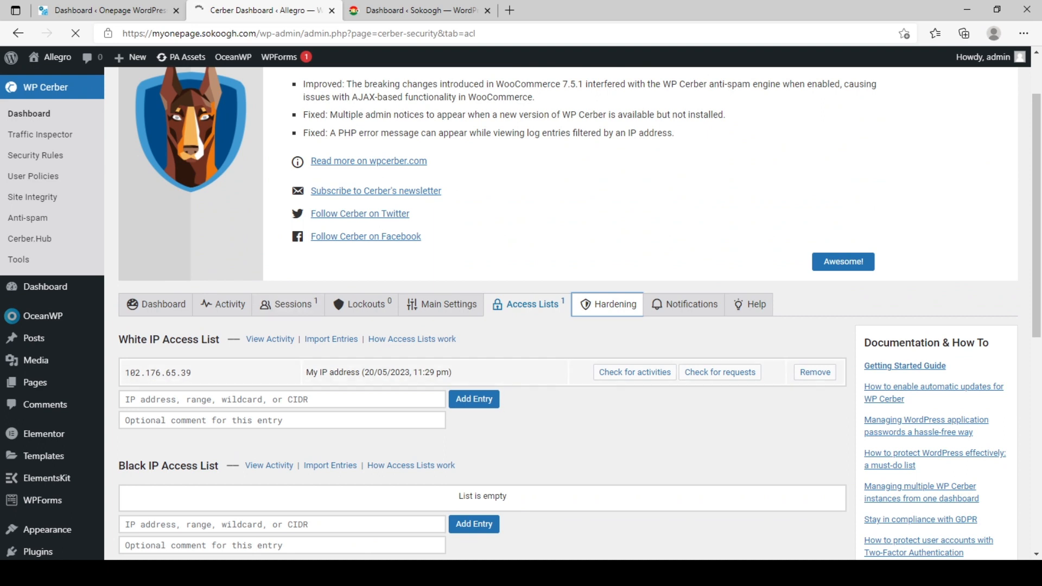
{"action": "scroll", "coordinate": [568, 313], "scroll_direction": "down", "scroll_amount": 1}
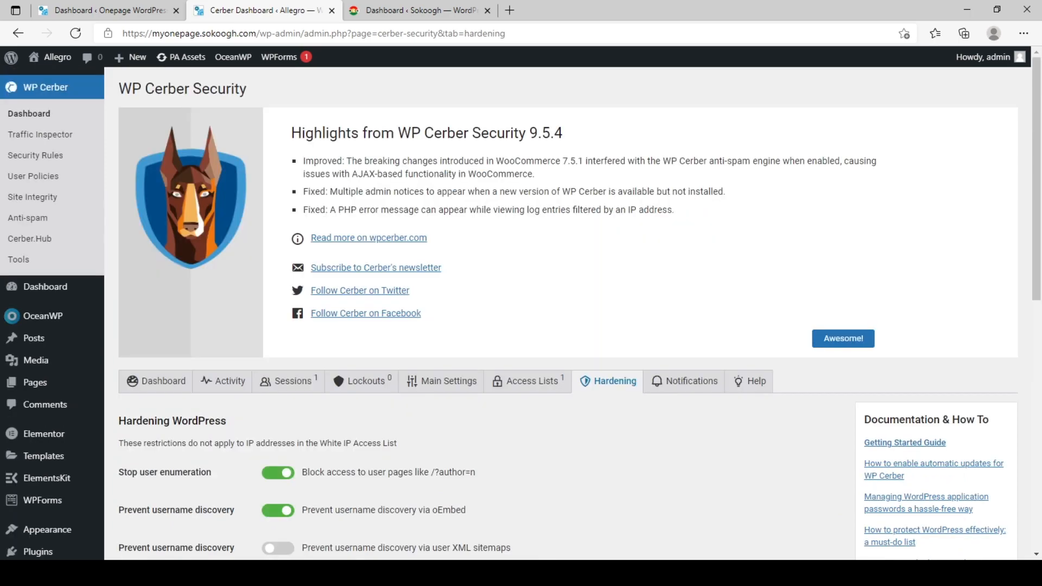
{"action": "scroll", "coordinate": [568, 314], "scroll_direction": "down", "scroll_amount": 6}
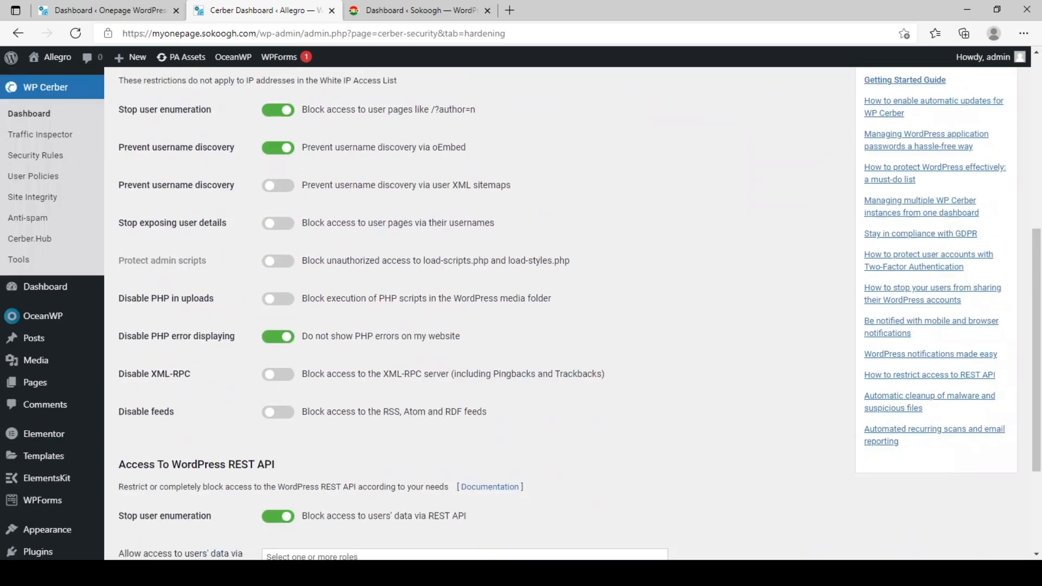
{"action": "scroll", "coordinate": [569, 314], "scroll_direction": "up", "scroll_amount": 3}
{"action": "scroll", "coordinate": [568, 314], "scroll_direction": "down", "scroll_amount": 5}
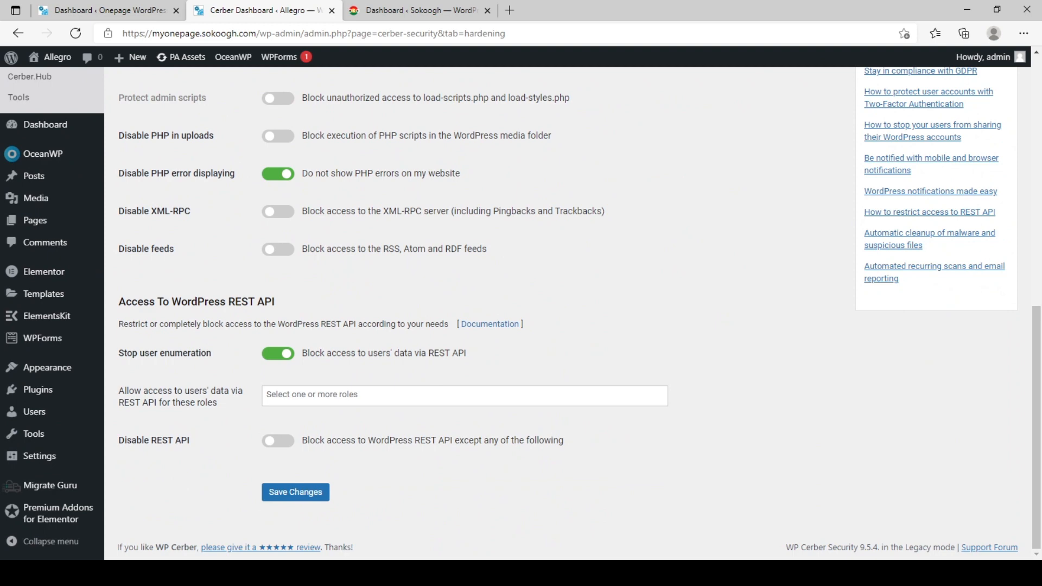
Open WP Cerber's notification settings and review the email notification, push notification and activity report options
{"action": "scroll", "coordinate": [569, 313], "scroll_direction": "up", "scroll_amount": 5}
{"action": "left_click", "coordinate": [684, 164]}
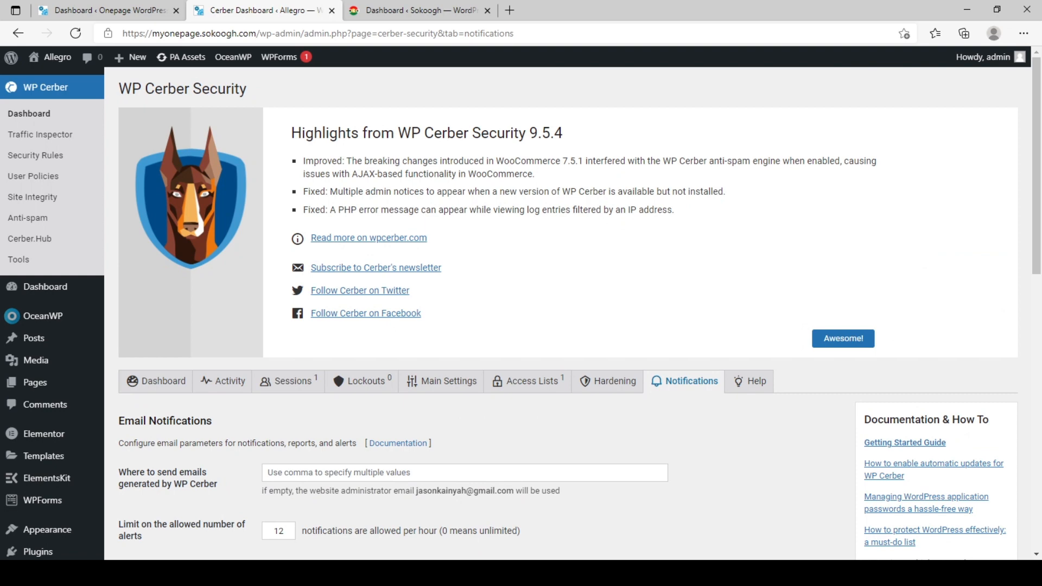
{"action": "scroll", "coordinate": [569, 313], "scroll_direction": "down", "scroll_amount": 4}
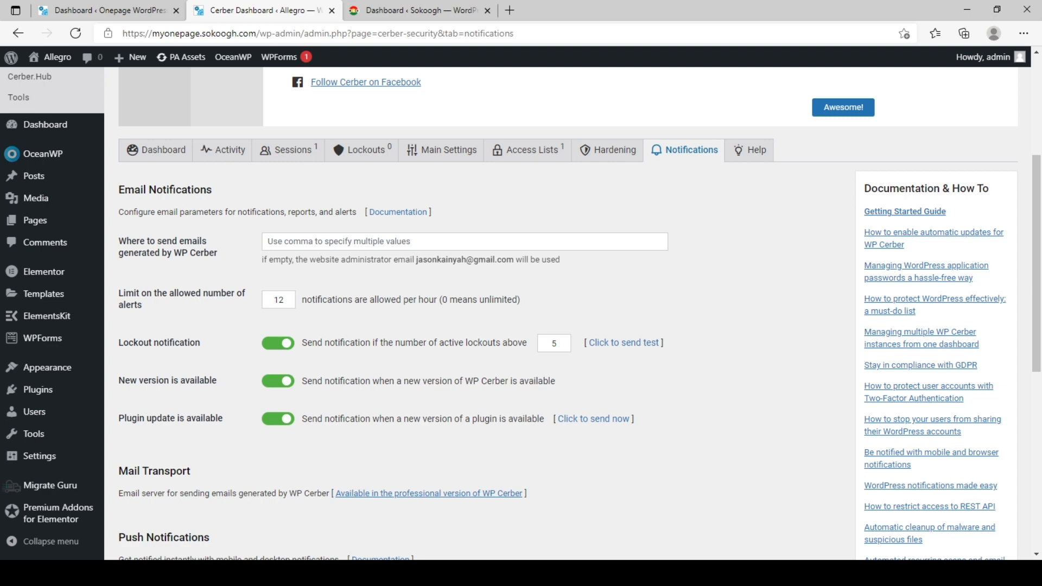
{"action": "scroll", "coordinate": [543, 325], "scroll_direction": "down", "scroll_amount": 7}
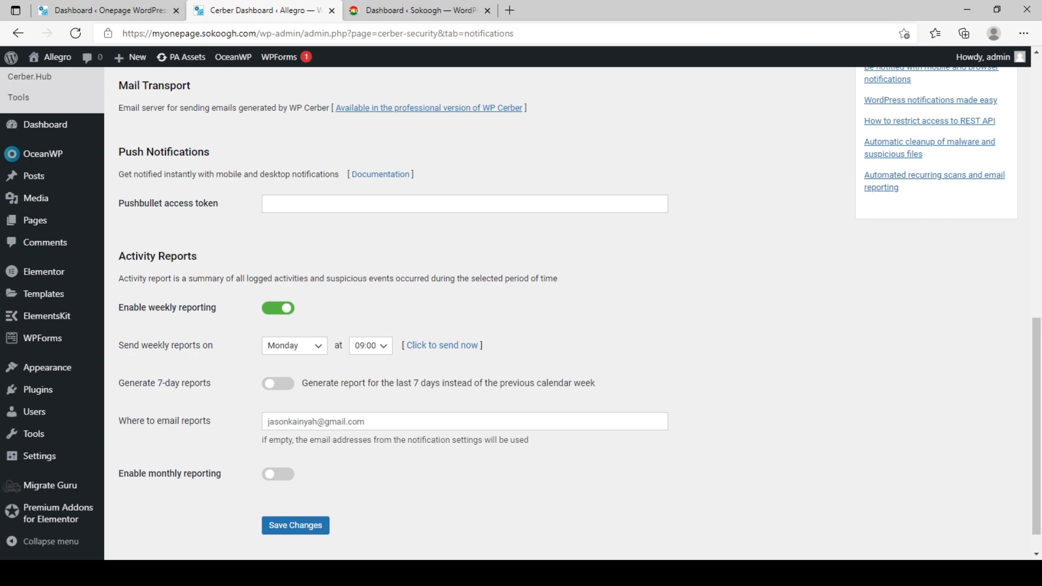
{"action": "scroll", "coordinate": [521, 314], "scroll_direction": "up", "scroll_amount": 10}
{"action": "scroll", "coordinate": [521, 313], "scroll_direction": "down", "scroll_amount": 9}
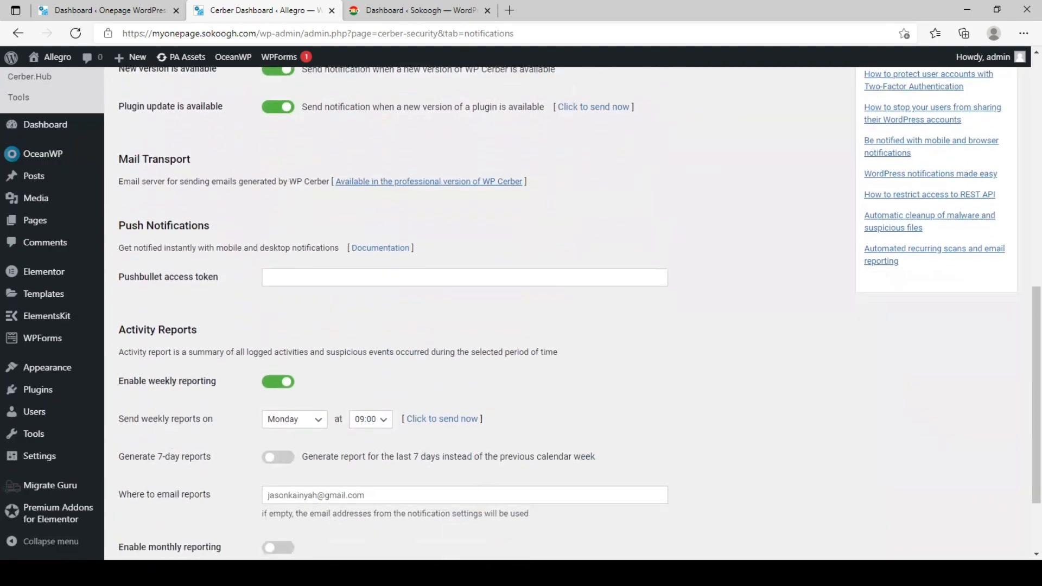
{"action": "scroll", "coordinate": [521, 314], "scroll_direction": "down", "scroll_amount": 2}
{"action": "scroll", "coordinate": [521, 314], "scroll_direction": "up", "scroll_amount": 10}
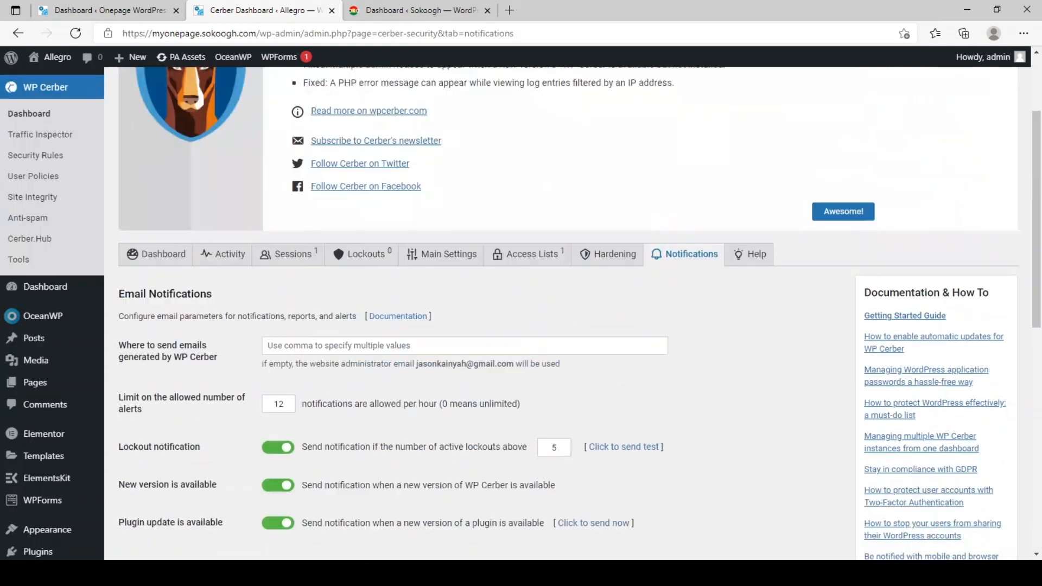
Open the Traffic Inspector, check its live traffic log, and view the traffic inspection mode choices in its settings
{"action": "key", "text": "F5"}
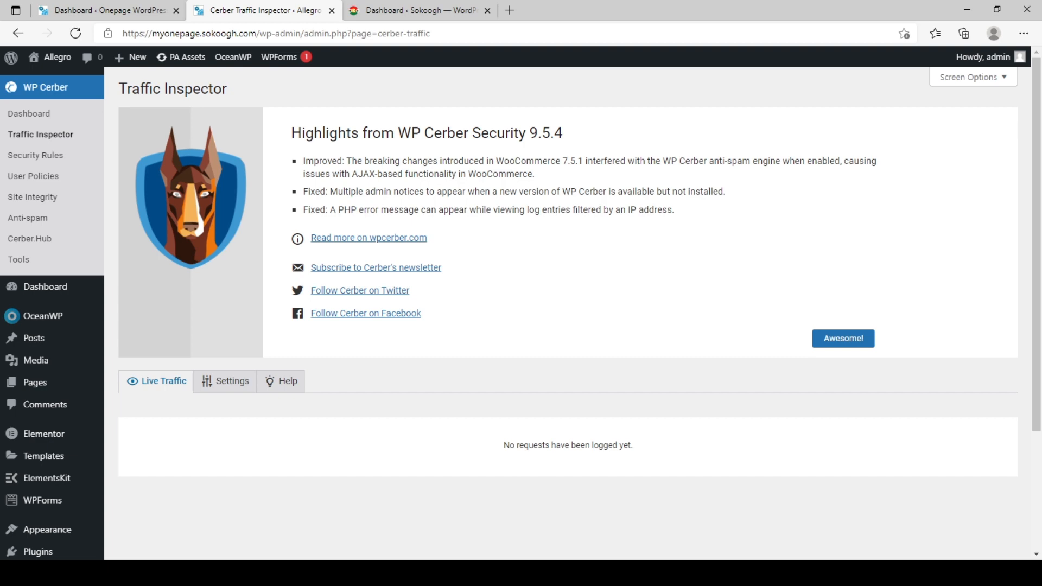
{"action": "scroll", "coordinate": [567, 325], "scroll_direction": "down", "scroll_amount": 3}
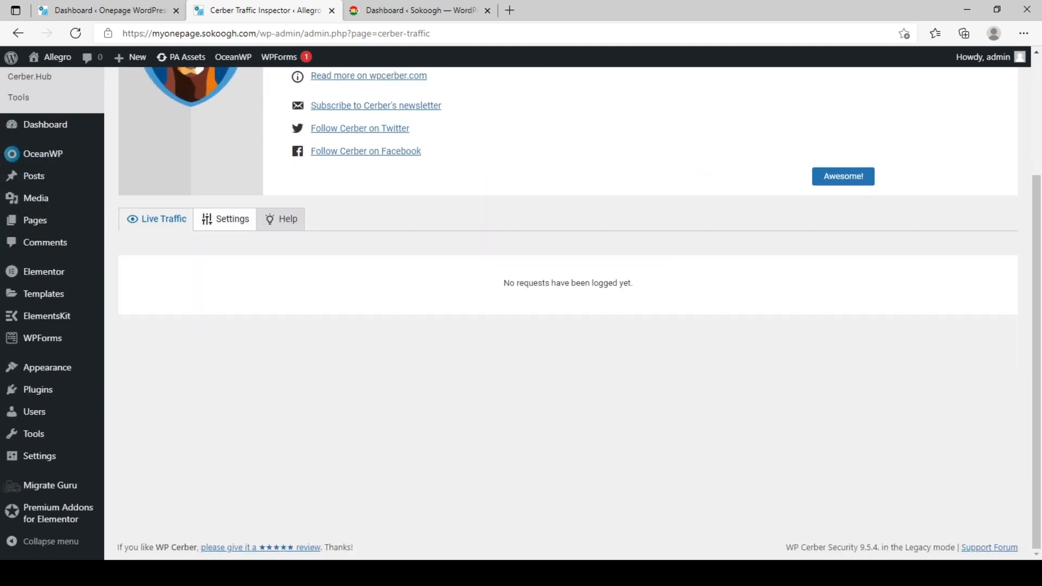
{"action": "left_click", "coordinate": [225, 219]}
{"action": "scroll", "coordinate": [567, 325], "scroll_direction": "down", "scroll_amount": 6}
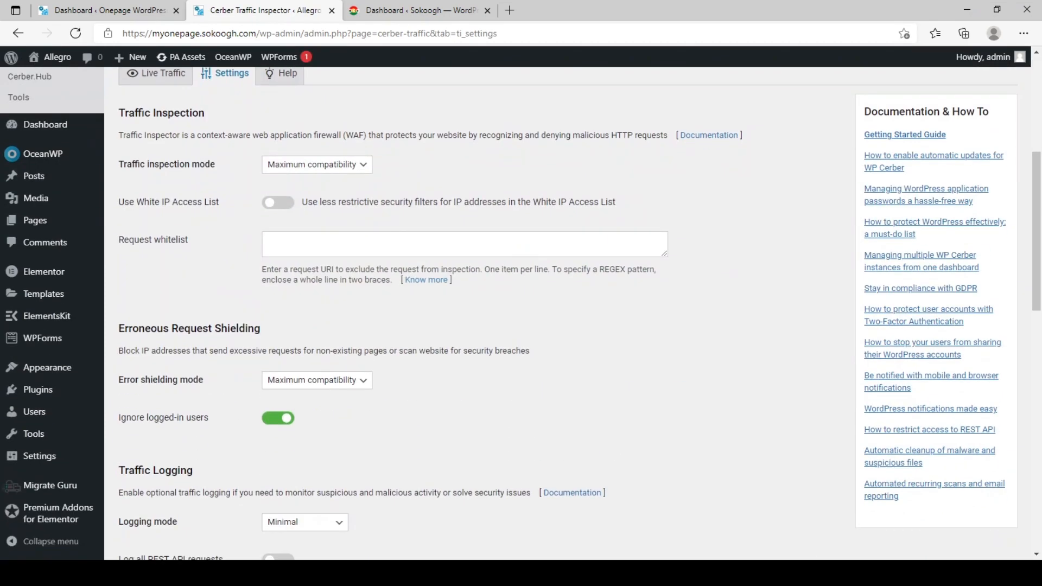
{"action": "scroll", "coordinate": [568, 326], "scroll_direction": "up", "scroll_amount": 3}
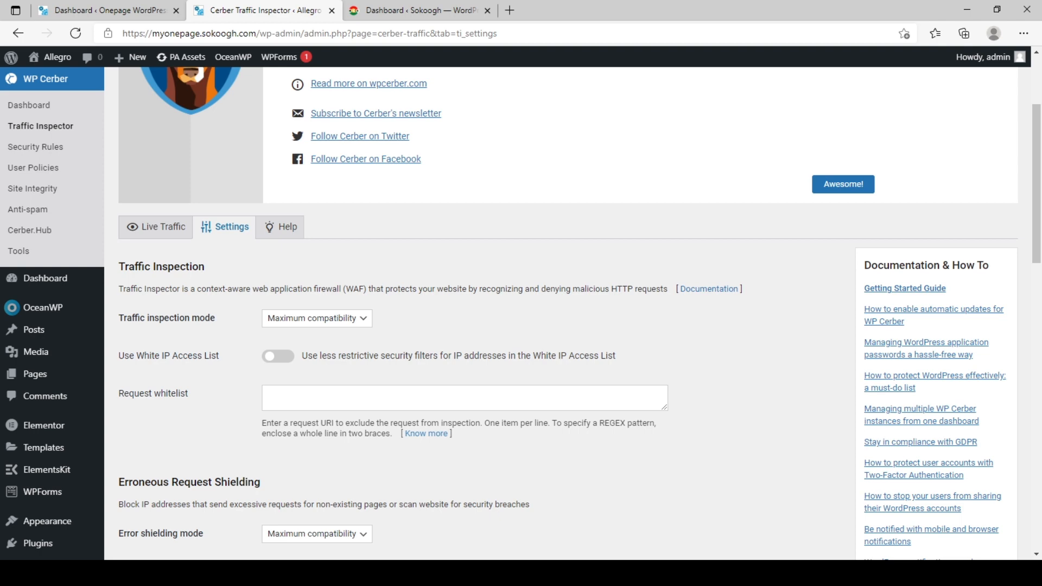
{"action": "left_click", "coordinate": [317, 318]}
{"action": "left_click", "coordinate": [456, 324]}
Review the Traffic Inspector's erroneous request shielding, traffic logging and log record retention settings
{"action": "scroll", "coordinate": [543, 315], "scroll_direction": "down", "scroll_amount": 3}
{"action": "scroll", "coordinate": [543, 315], "scroll_direction": "down", "scroll_amount": 9}
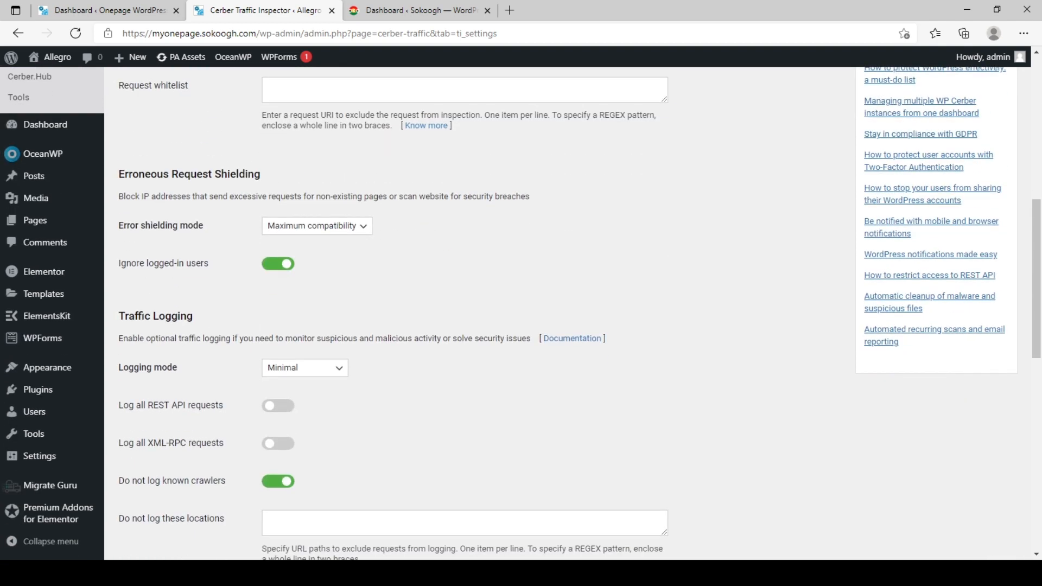
{"action": "scroll", "coordinate": [543, 314], "scroll_direction": "up", "scroll_amount": 6}
{"action": "scroll", "coordinate": [543, 315], "scroll_direction": "down", "scroll_amount": 13}
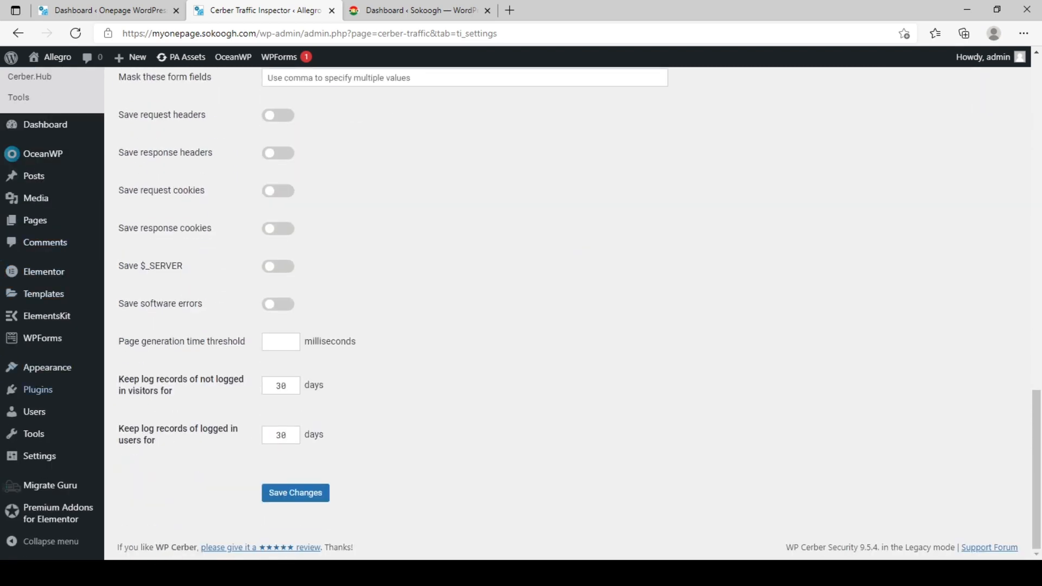
{"action": "left_click_drag", "start_coordinate": [140, 379], "coordinate": [173, 391]}
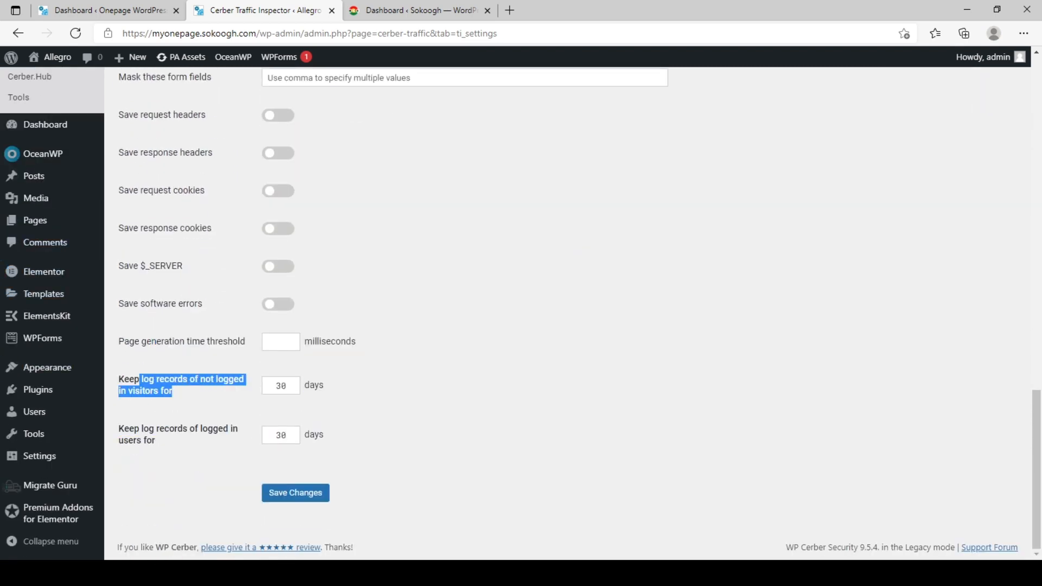
{"action": "left_click", "coordinate": [185, 397]}
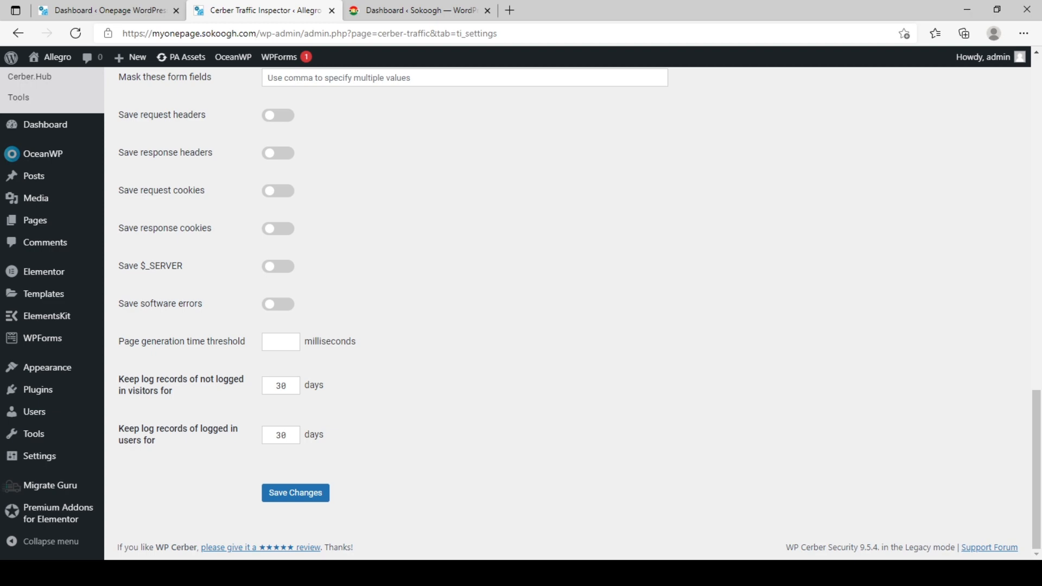
Open WP Cerber's security rules by country and dismiss the notice about the professional version
{"action": "scroll", "coordinate": [521, 309], "scroll_direction": "up", "scroll_amount": 15}
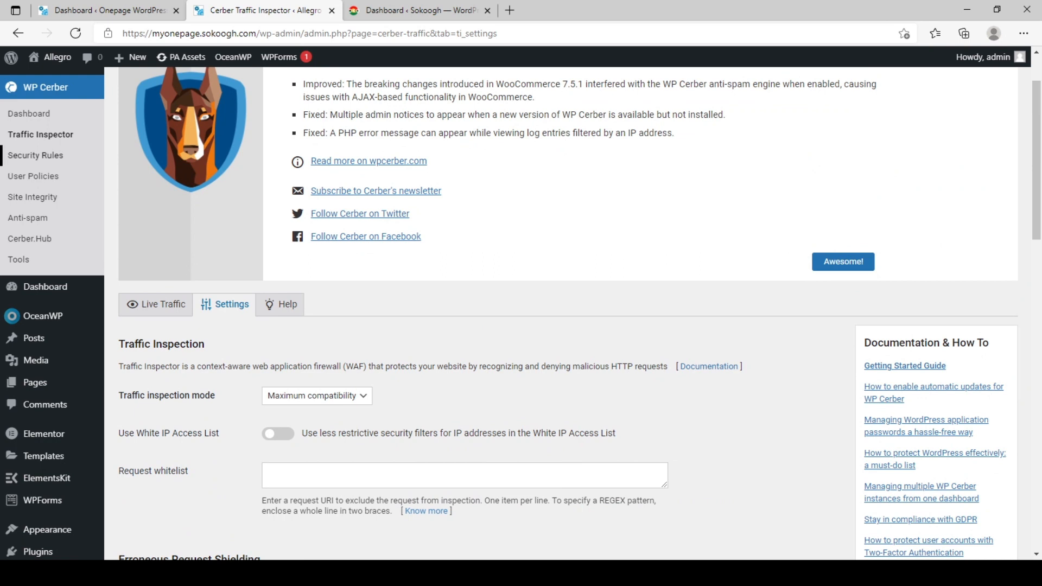
{"action": "left_click", "coordinate": [36, 156]}
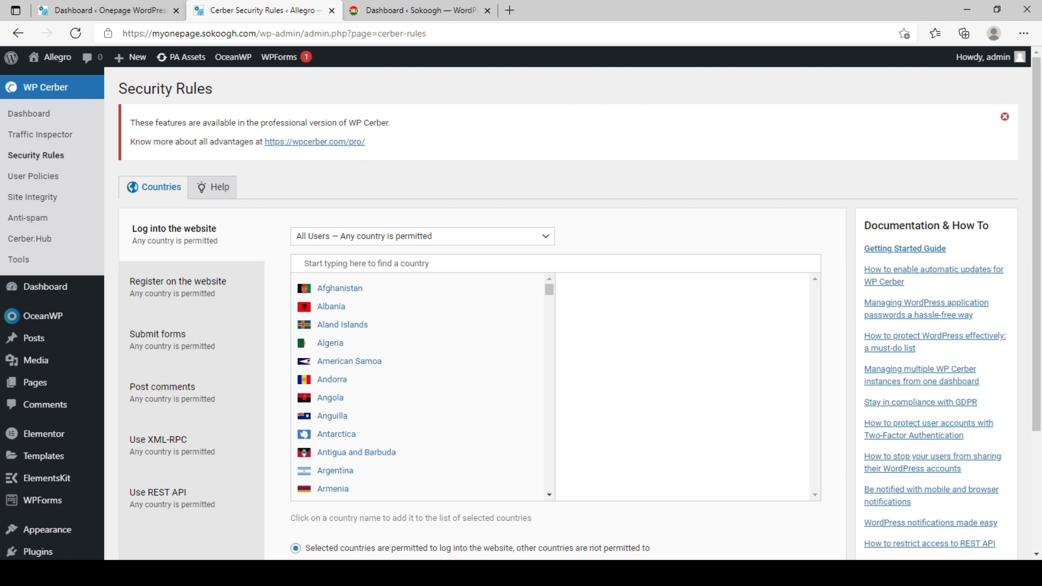
{"action": "left_click", "coordinate": [1005, 117]}
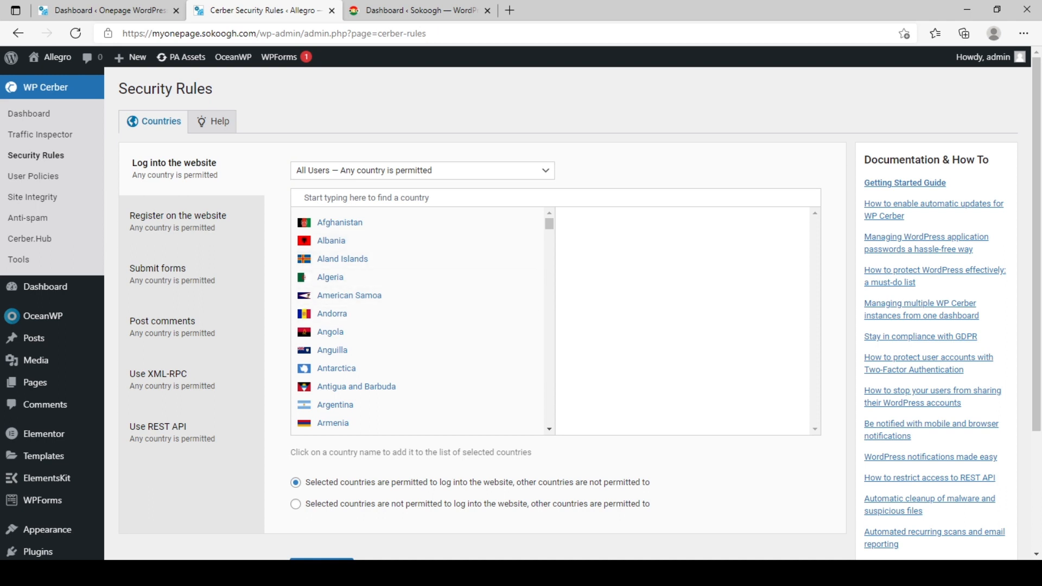
Add Afghanistan and Albania to the selected countries of the rule for logging into the website
{"action": "scroll", "coordinate": [567, 313], "scroll_direction": "down", "scroll_amount": 1}
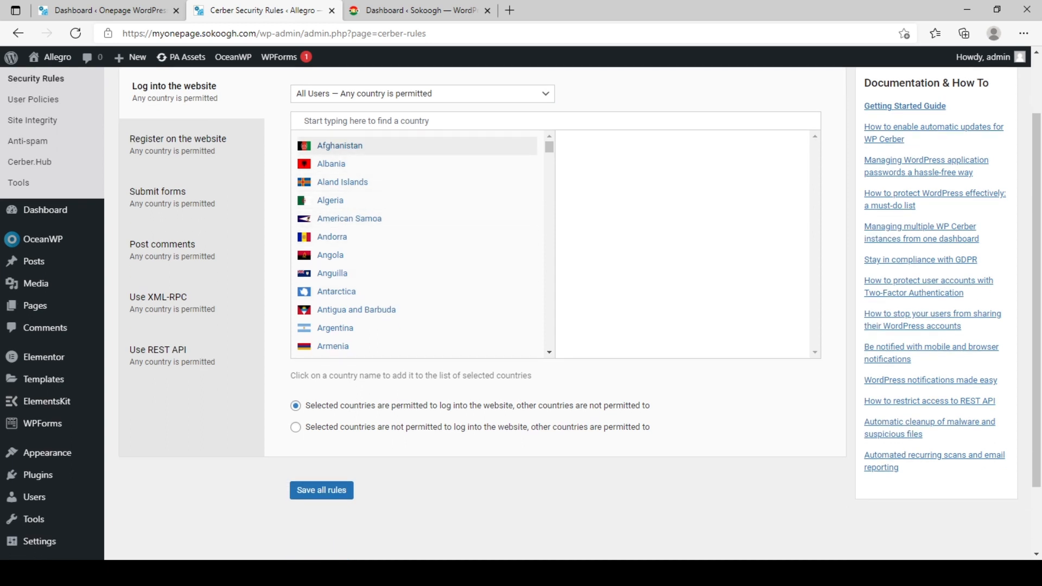
{"action": "left_click", "coordinate": [340, 146]}
{"action": "left_click", "coordinate": [331, 145]}
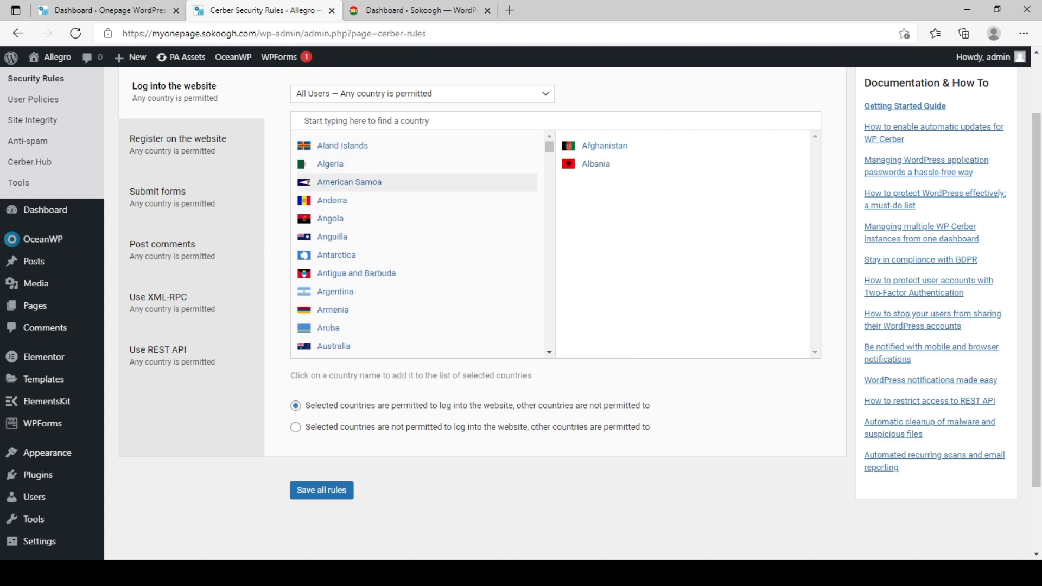
Add Algeria to the login rule's selected countries and set the rule so selected countries are not permitted to log in
{"action": "left_click", "coordinate": [331, 164]}
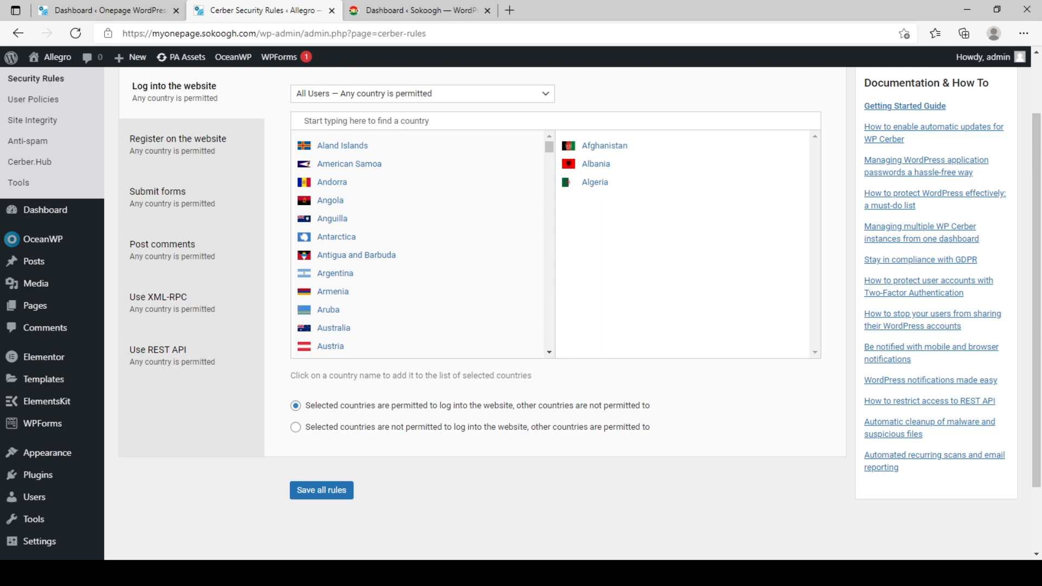
{"action": "left_click", "coordinate": [295, 427]}
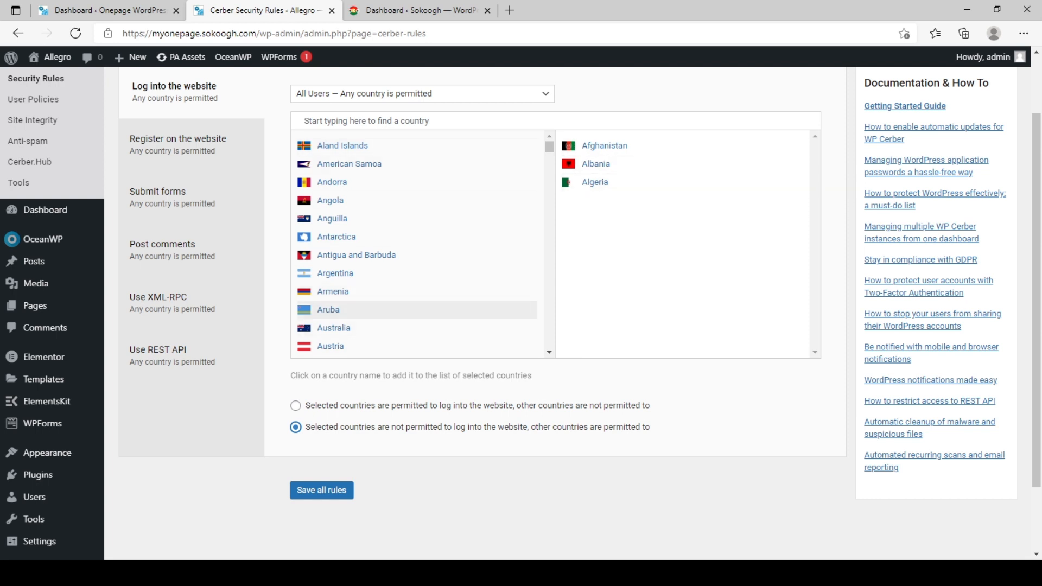
Remove Algeria, Albania and Afghanistan from the selected countries of the rule for logging into the website
{"action": "left_click", "coordinate": [595, 182]}
{"action": "left_click", "coordinate": [595, 163]}
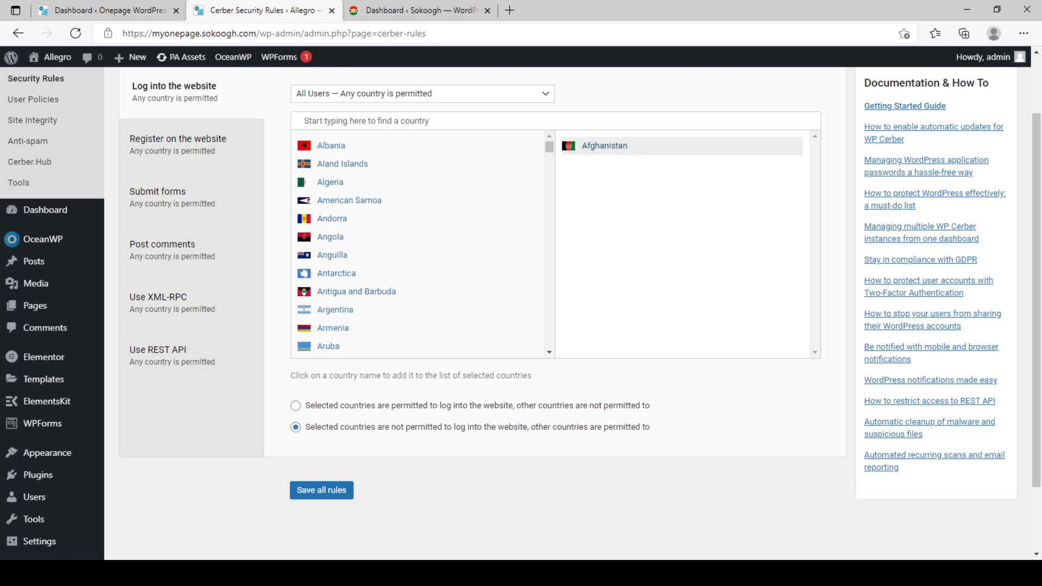
{"action": "left_click", "coordinate": [605, 146]}
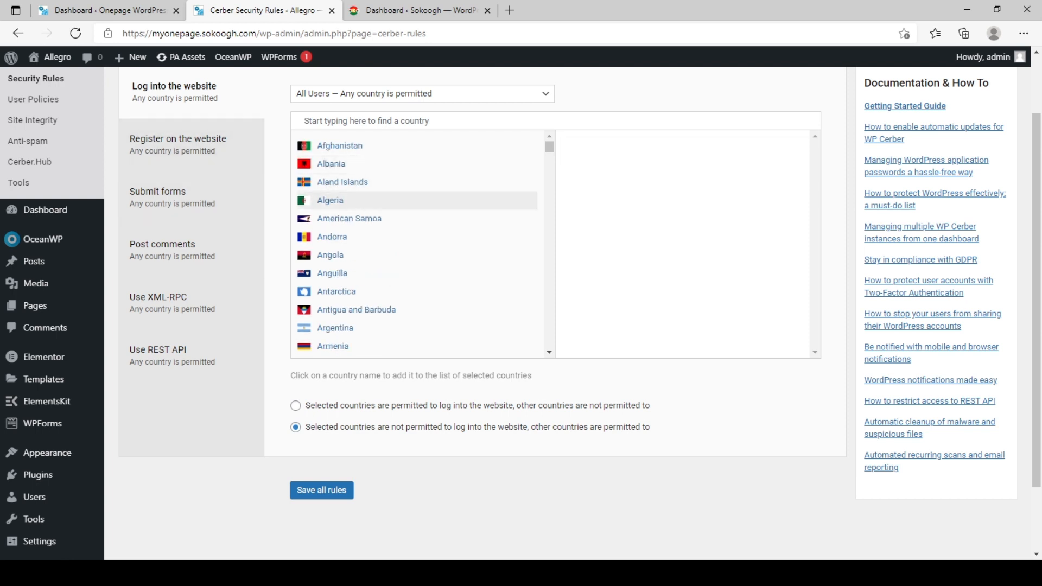
View the country rules for registering on the website, submitting forms and posting comments
{"action": "scroll", "coordinate": [418, 201], "scroll_direction": "up", "scroll_amount": 2}
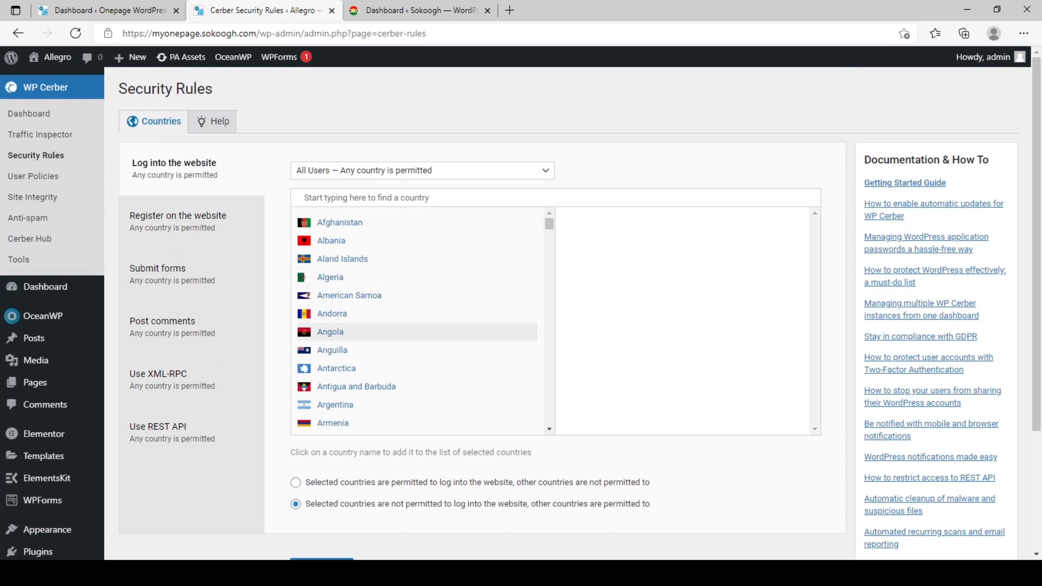
{"action": "mouse_move", "coordinate": [45, 286]}
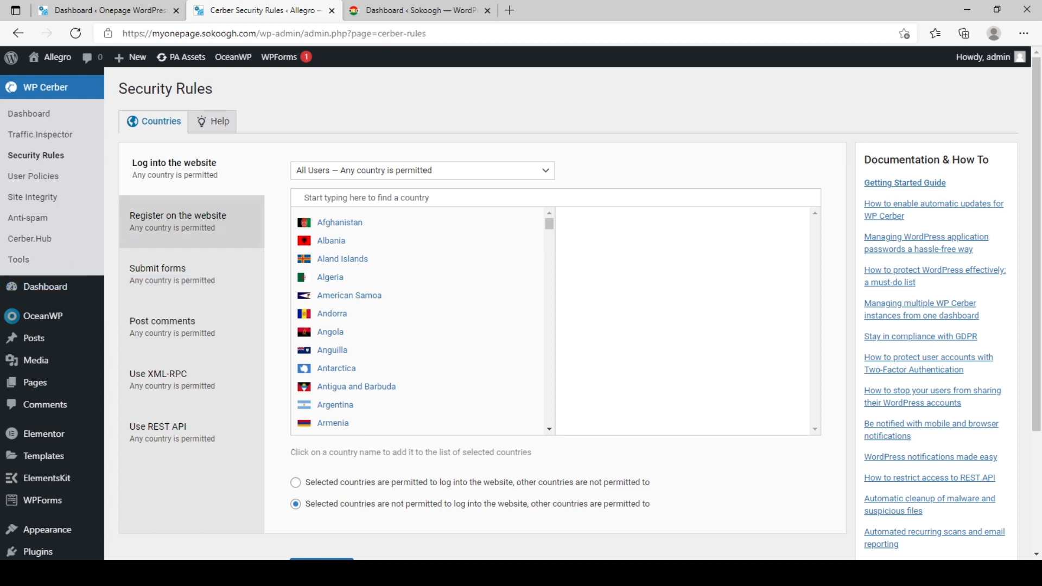
{"action": "left_click", "coordinate": [192, 222]}
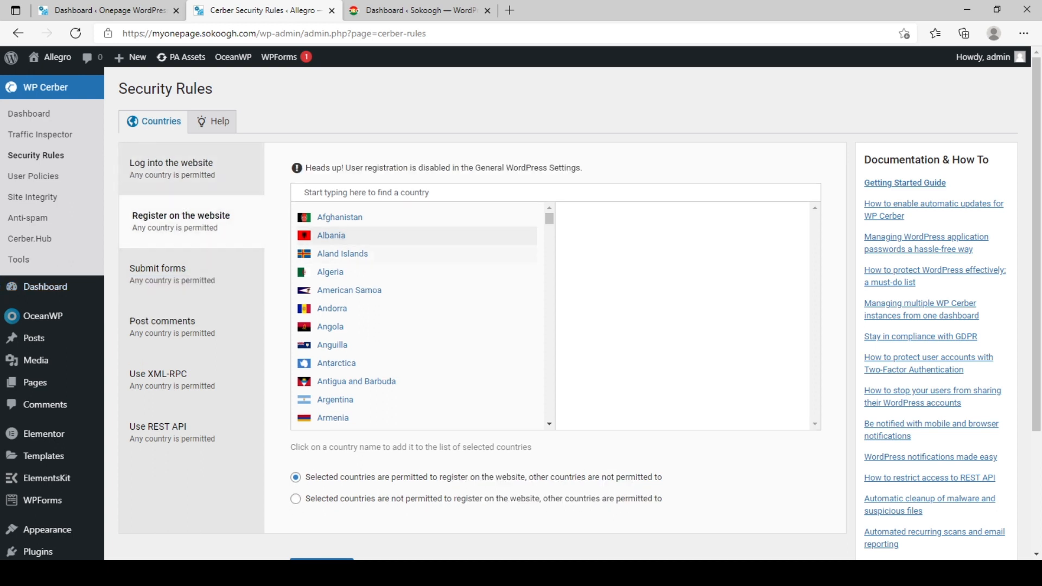
{"action": "left_click", "coordinate": [191, 275]}
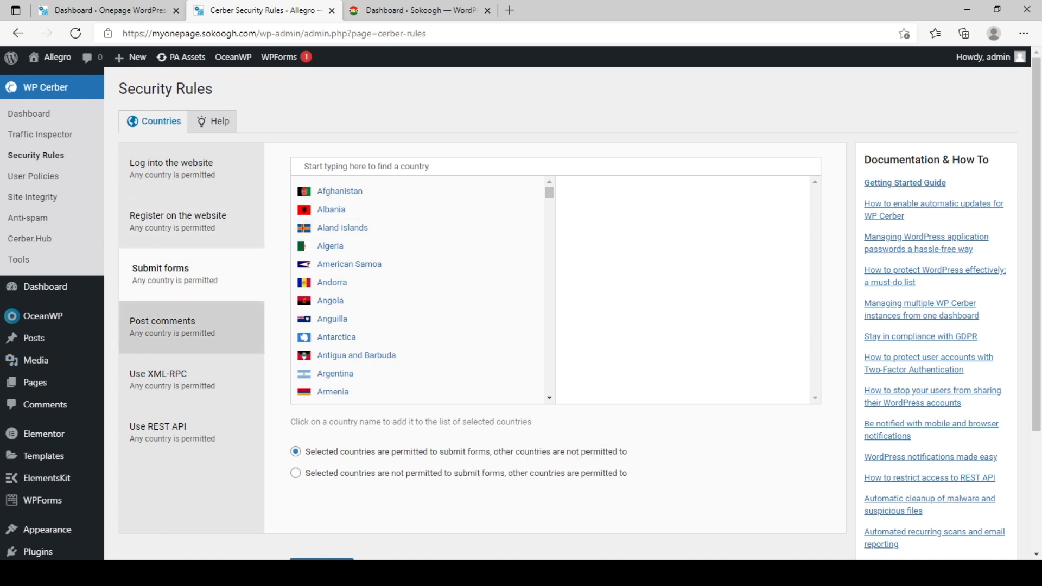
{"action": "left_click", "coordinate": [191, 327]}
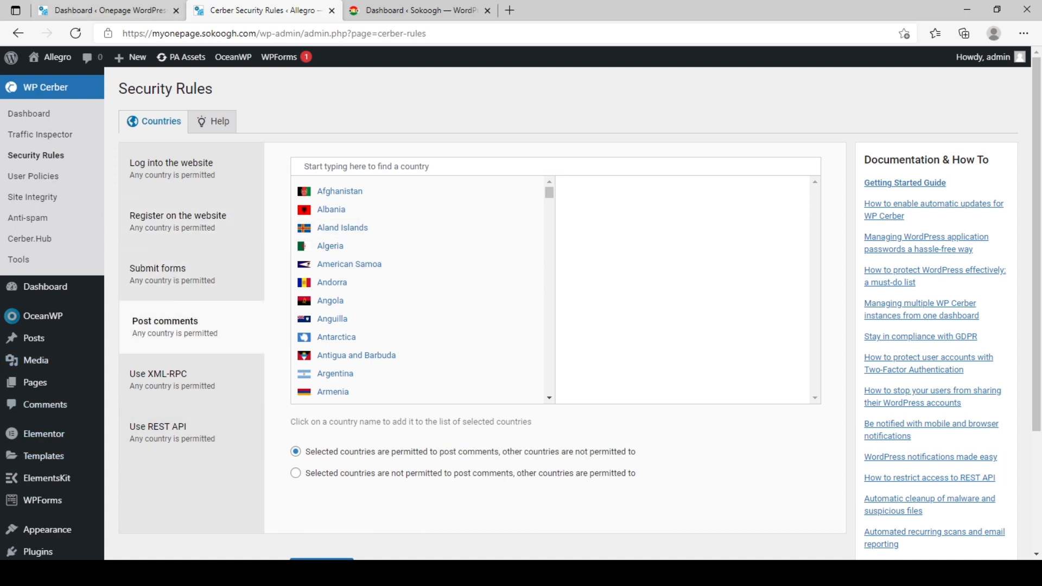
Open WP Cerber's user policies and review the role-based settings for the Administrator role
{"action": "left_click", "coordinate": [32, 176]}
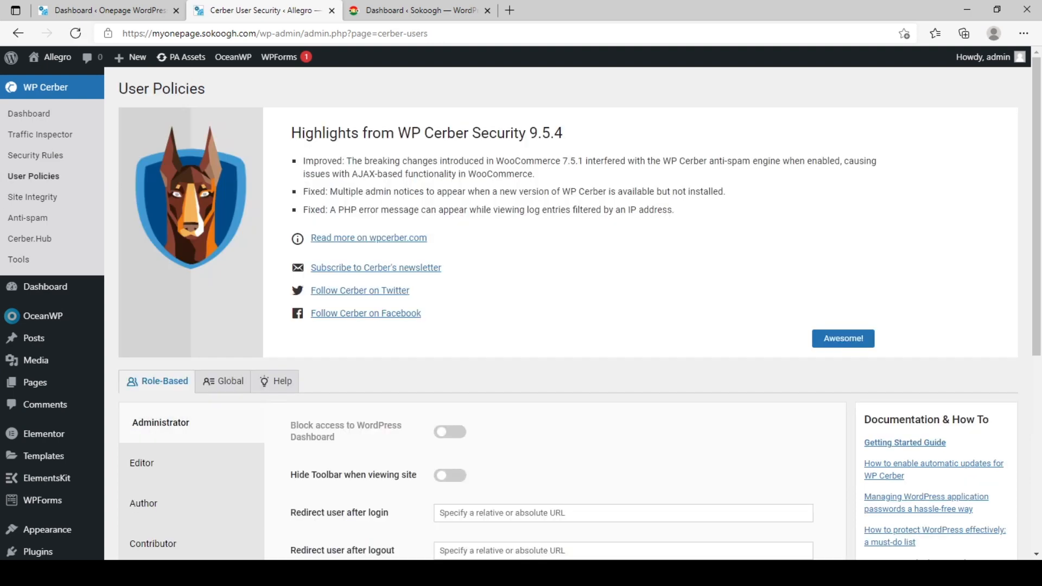
{"action": "scroll", "coordinate": [521, 308], "scroll_direction": "down", "scroll_amount": 5}
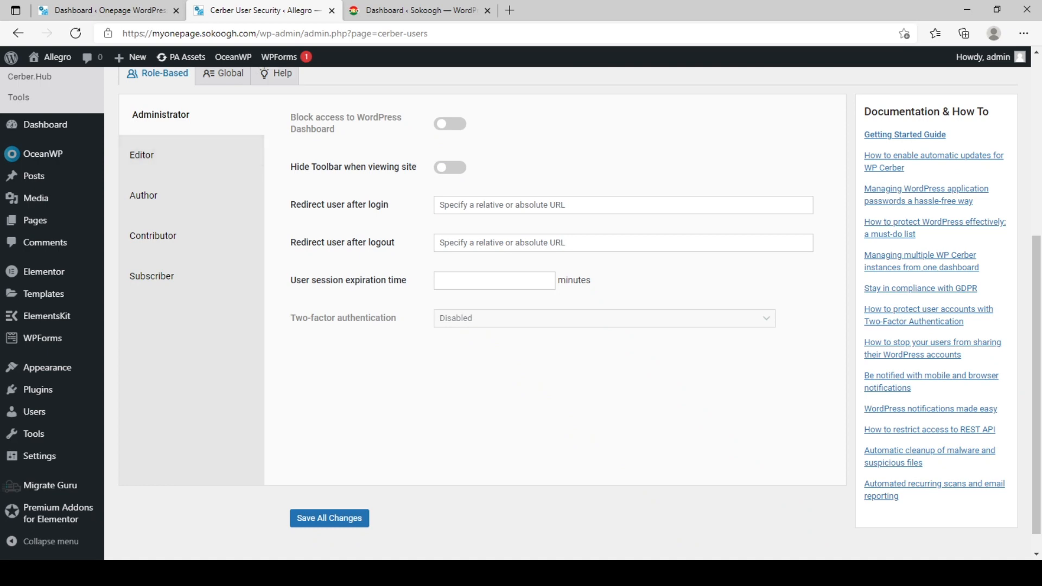
{"action": "scroll", "coordinate": [543, 304], "scroll_direction": "up", "scroll_amount": 4}
{"action": "scroll", "coordinate": [543, 304], "scroll_direction": "down", "scroll_amount": 2}
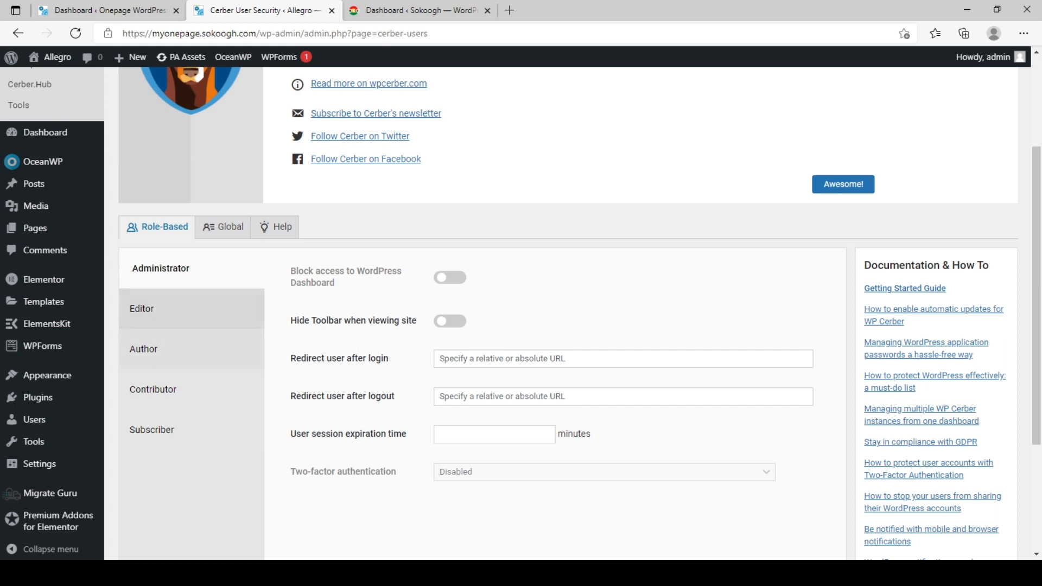
View the Subscriber role's policies, including the redirect fields for after login and after logout
{"action": "left_click", "coordinate": [152, 430]}
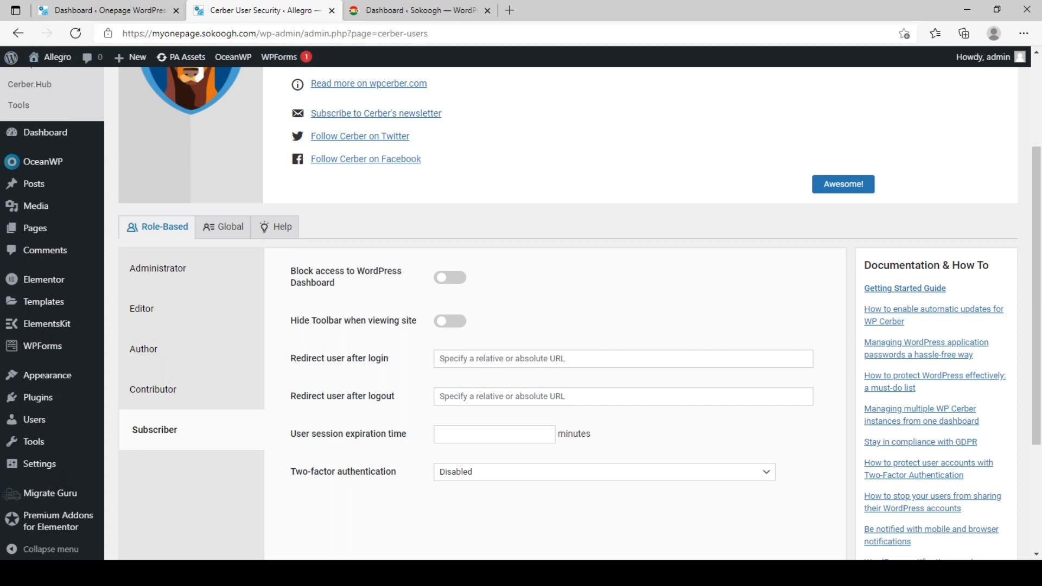
{"action": "left_click", "coordinate": [624, 358]}
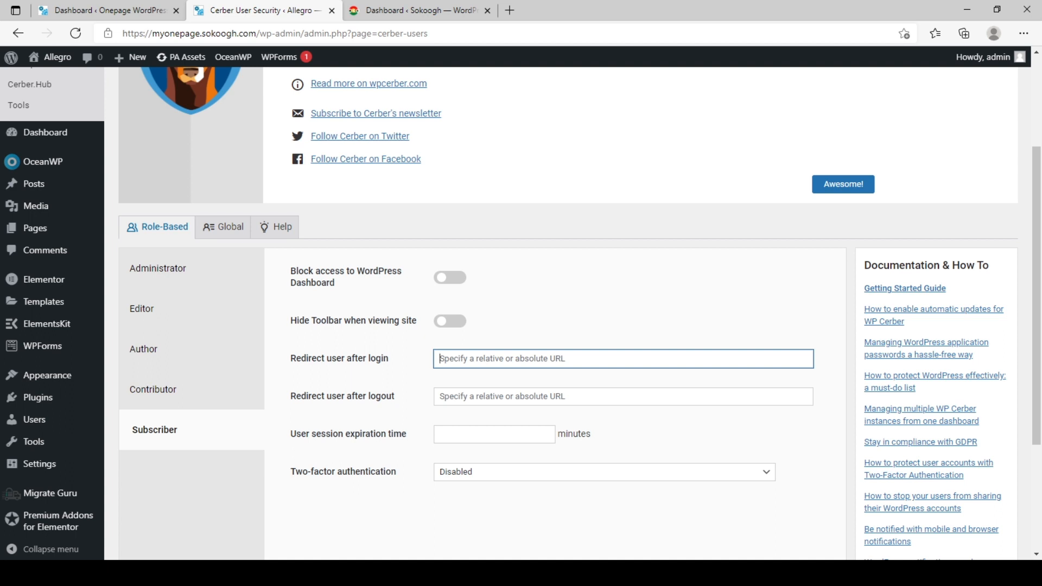
{"action": "left_click", "coordinate": [623, 397]}
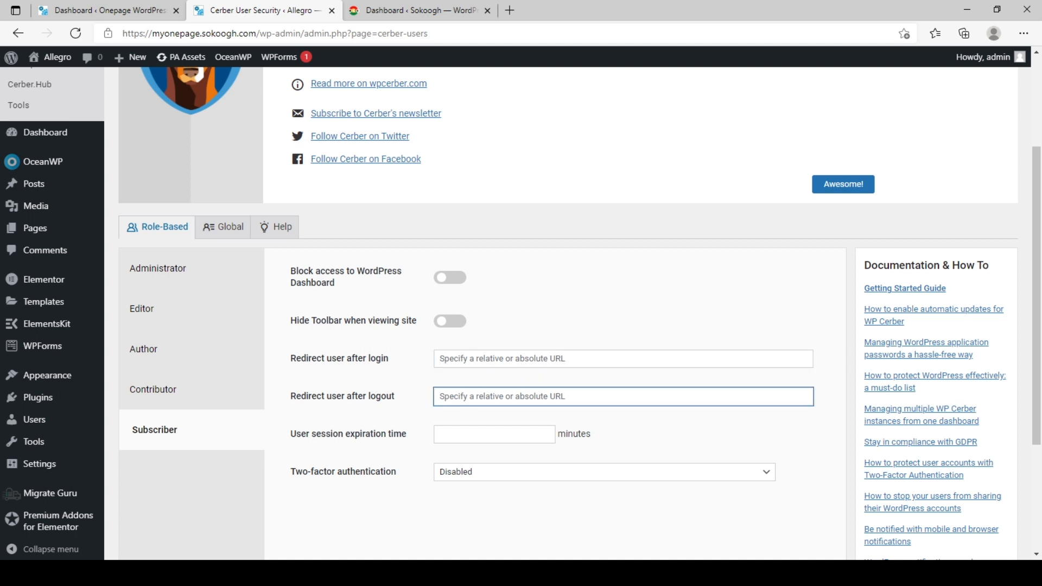
Open the global user policies and look over the user registration, authorized access and miscellaneous settings
{"action": "left_click", "coordinate": [223, 227]}
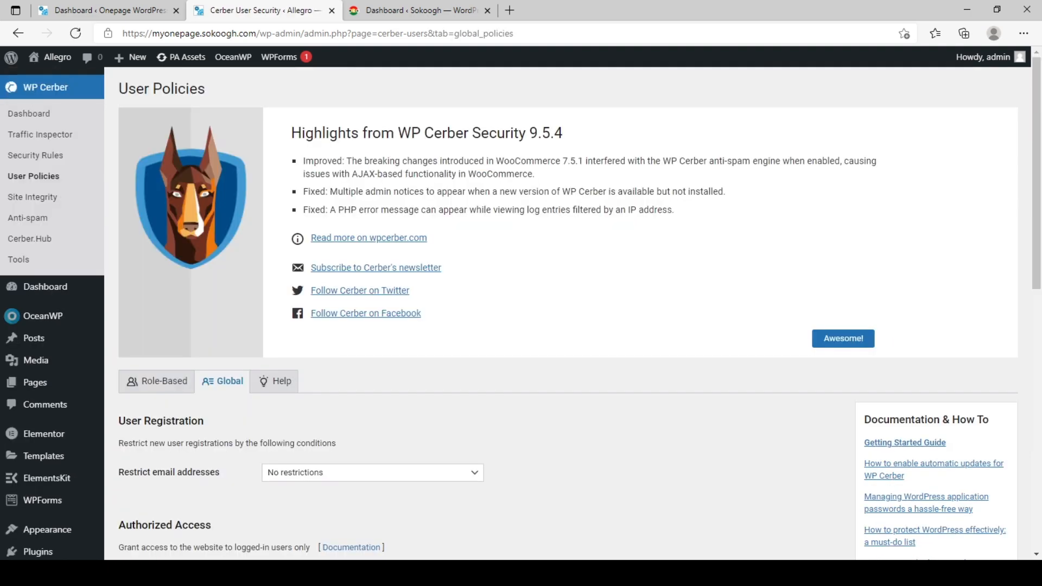
{"action": "scroll", "coordinate": [569, 326], "scroll_direction": "down", "scroll_amount": 5}
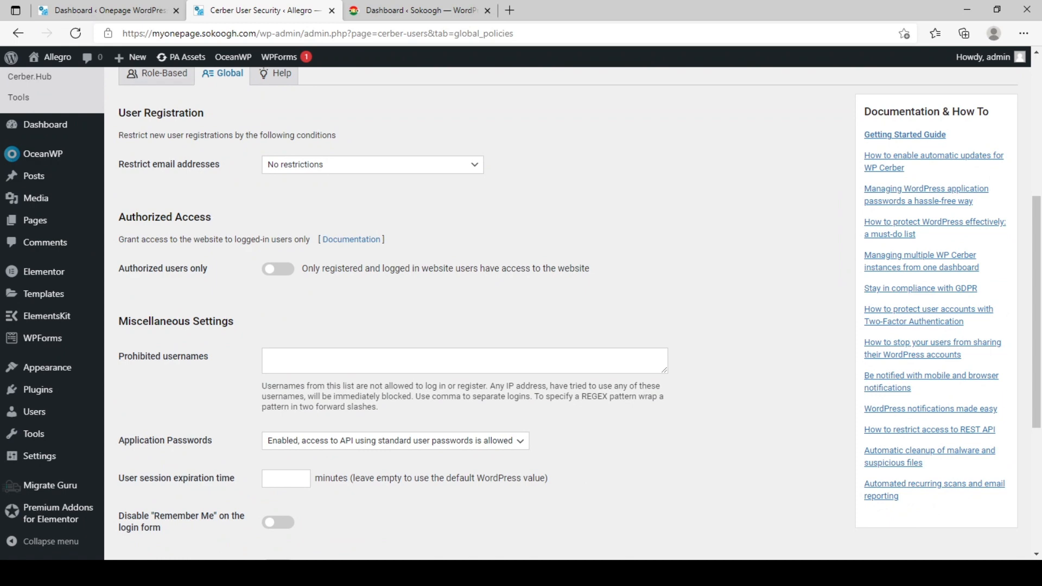
{"action": "scroll", "coordinate": [569, 326], "scroll_direction": "up", "scroll_amount": 5}
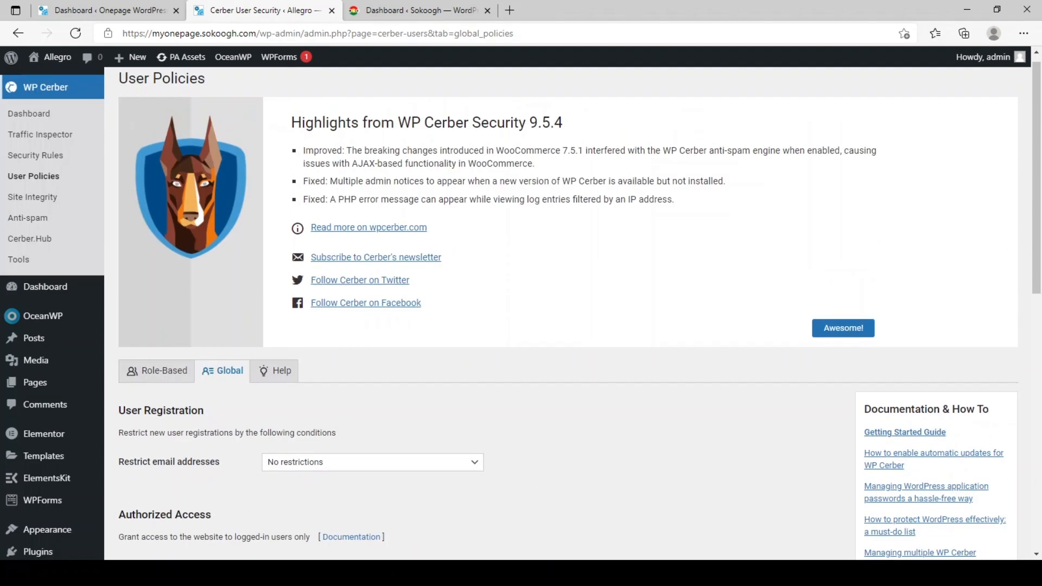
{"action": "scroll", "coordinate": [569, 325], "scroll_direction": "down", "scroll_amount": 4}
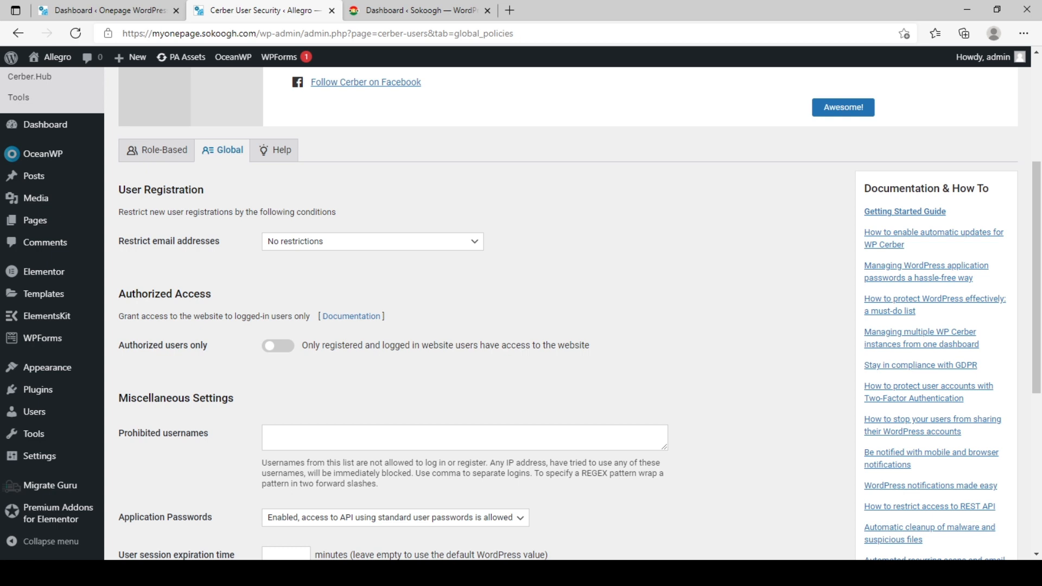
Try the registration restriction that denies all email addresses matching a list, and set it back to No restrictions
{"action": "left_click", "coordinate": [372, 242]}
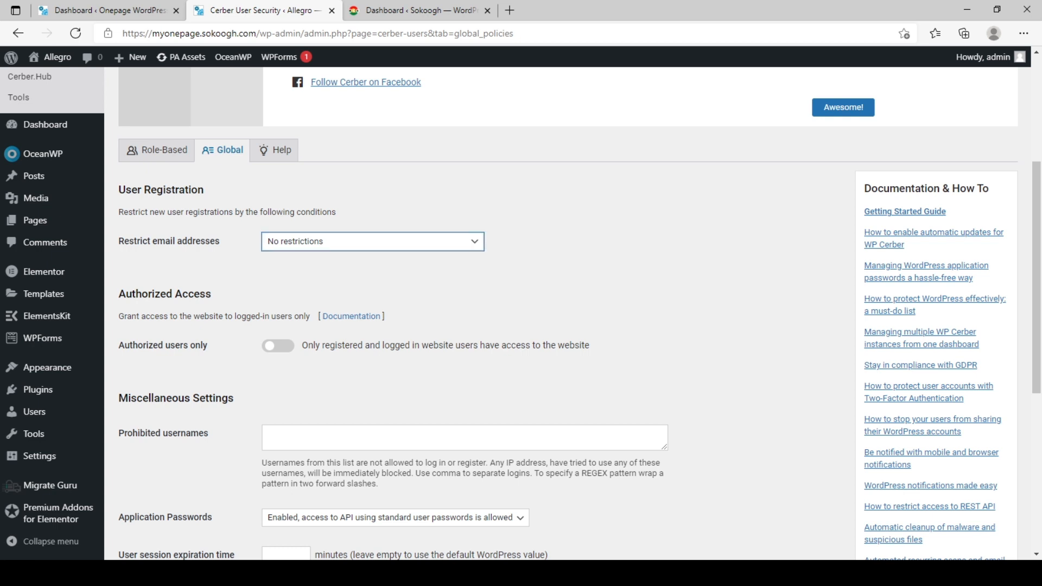
{"action": "left_click", "coordinate": [361, 272]}
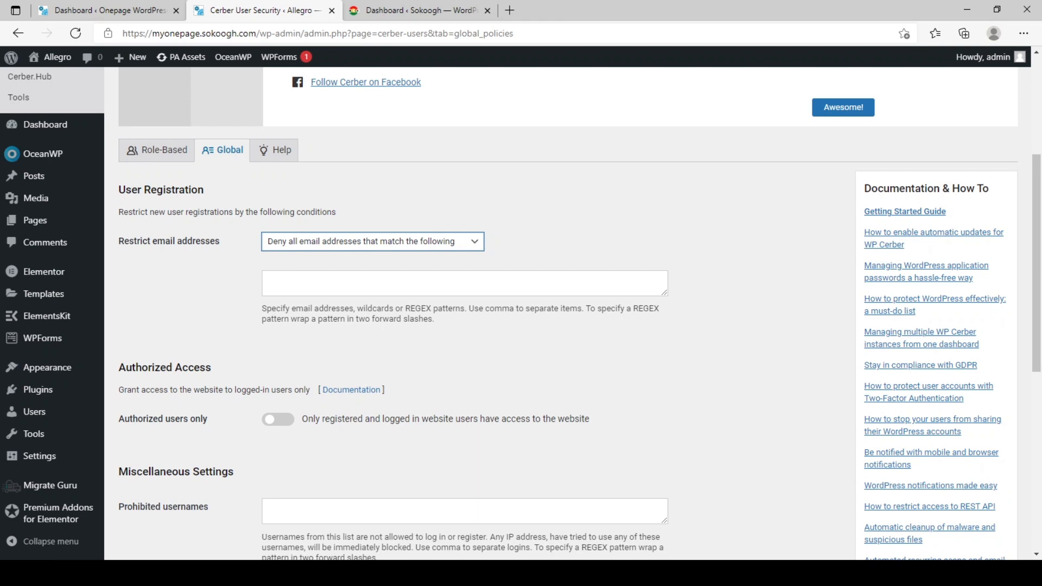
{"action": "left_click", "coordinate": [304, 258]}
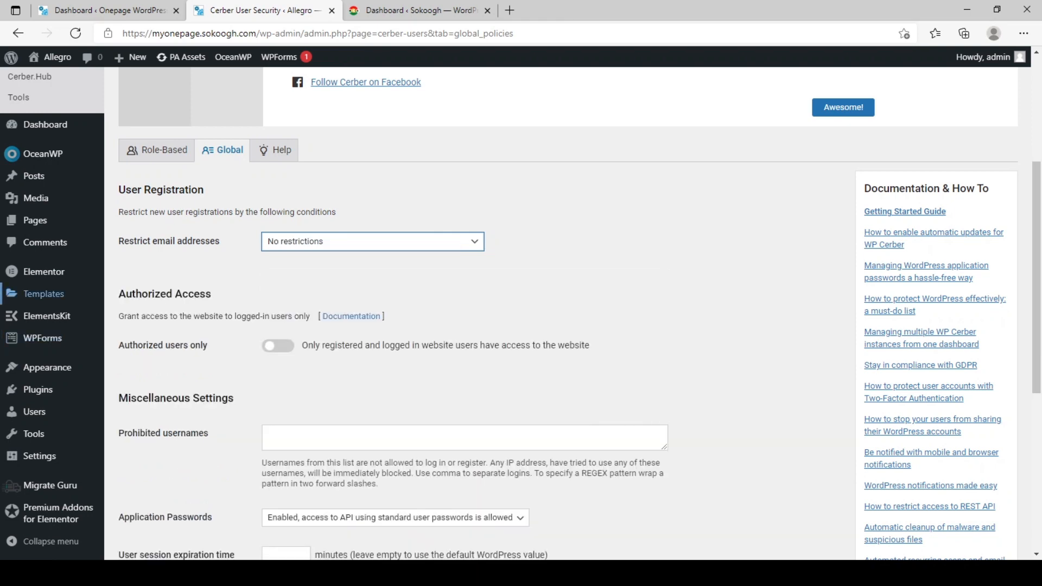
Review the remaining global user policies, from prohibited usernames and application passwords to the personal data options
{"action": "scroll", "coordinate": [568, 313], "scroll_direction": "down", "scroll_amount": 2}
{"action": "scroll", "coordinate": [522, 314], "scroll_direction": "down", "scroll_amount": 3}
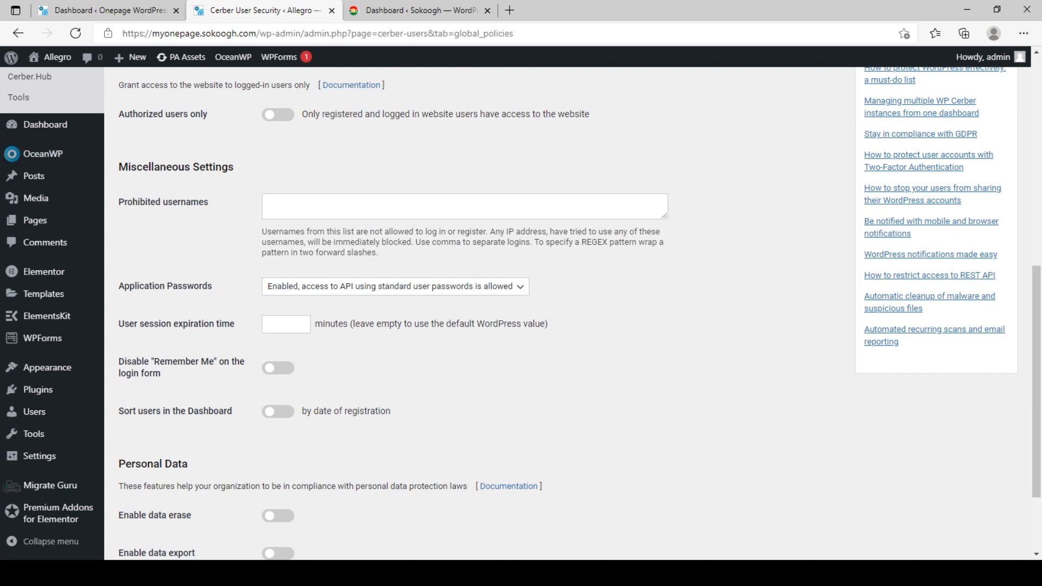
{"action": "scroll", "coordinate": [521, 313], "scroll_direction": "down", "scroll_amount": 2}
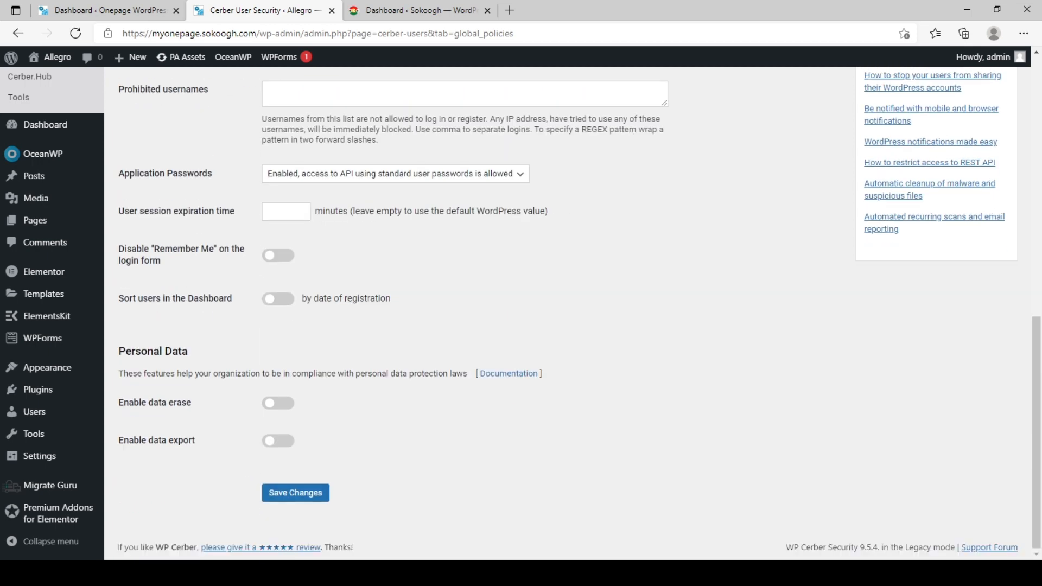
{"action": "scroll", "coordinate": [521, 313], "scroll_direction": "up", "scroll_amount": 7}
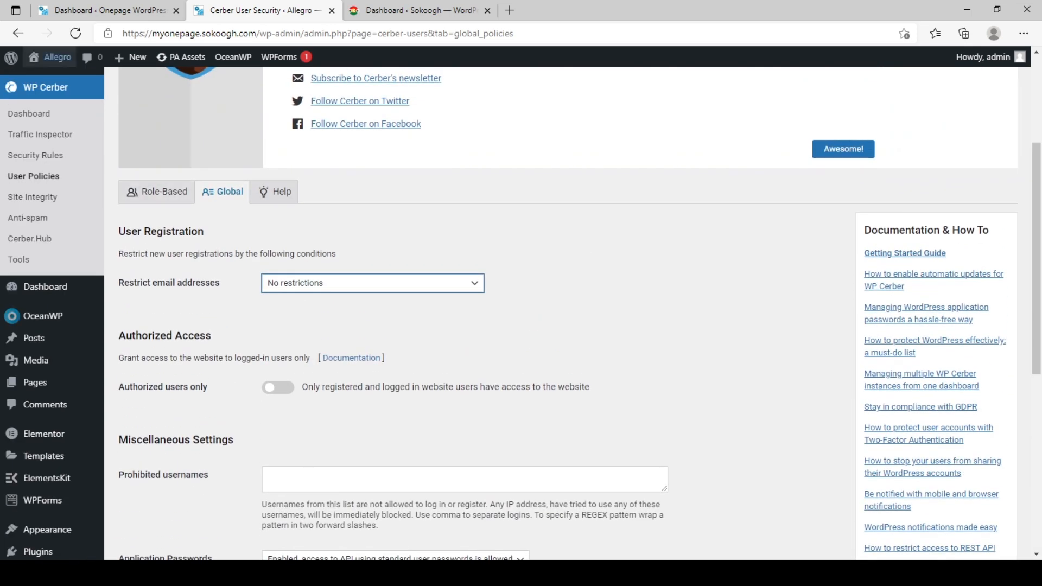
Open WP Cerber's Site Integrity section and view the Security Scanner overview with its quick and full scan options
{"action": "left_click", "coordinate": [32, 197]}
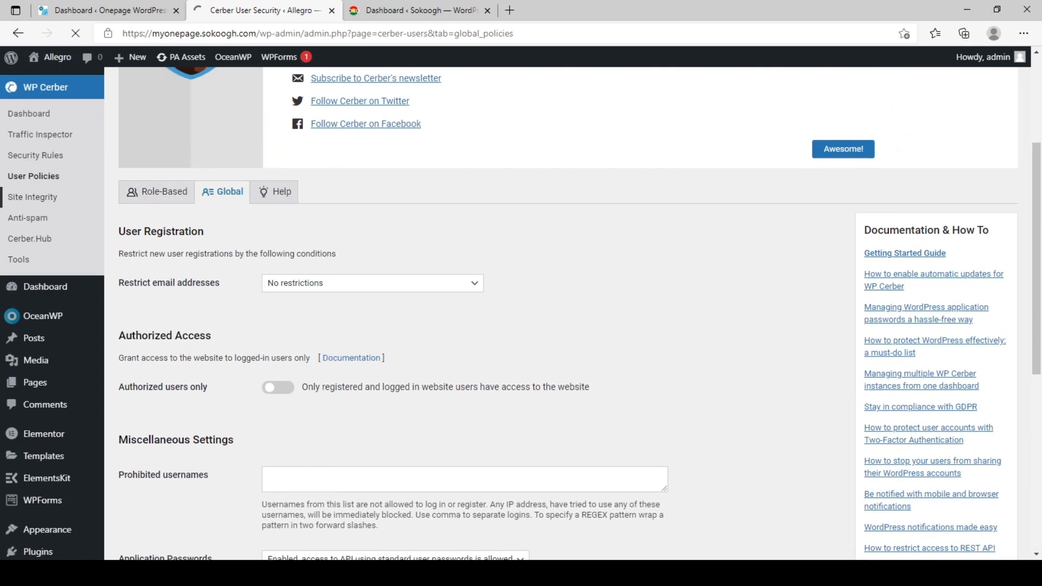
{"action": "scroll", "coordinate": [522, 313], "scroll_direction": "down", "scroll_amount": 1}
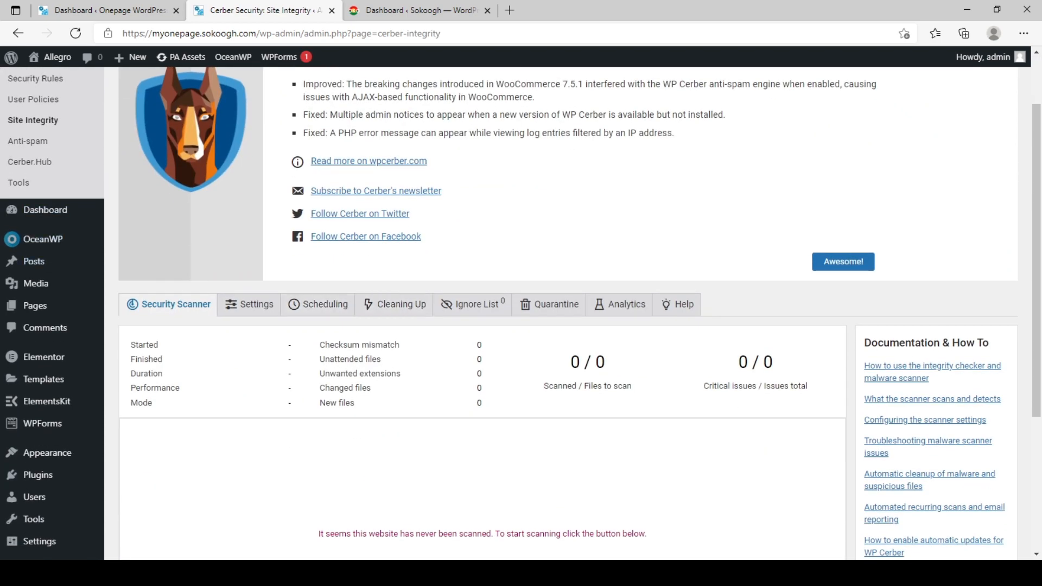
{"action": "scroll", "coordinate": [568, 313], "scroll_direction": "down", "scroll_amount": 3}
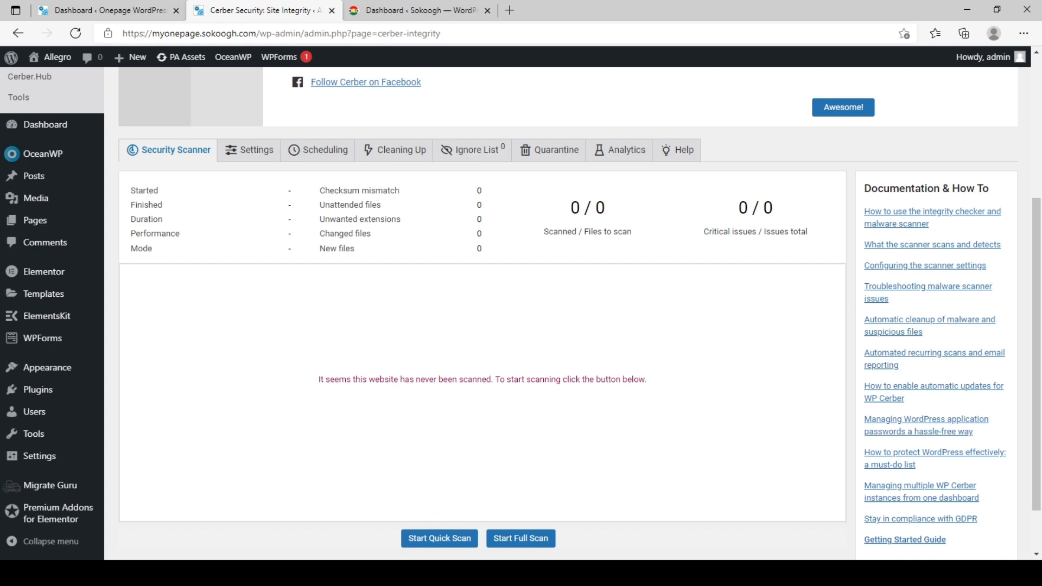
Open the security scanner's settings and review its file monitoring, unwanted extensions, excluded directories and miscellaneous options
{"action": "left_click", "coordinate": [249, 150]}
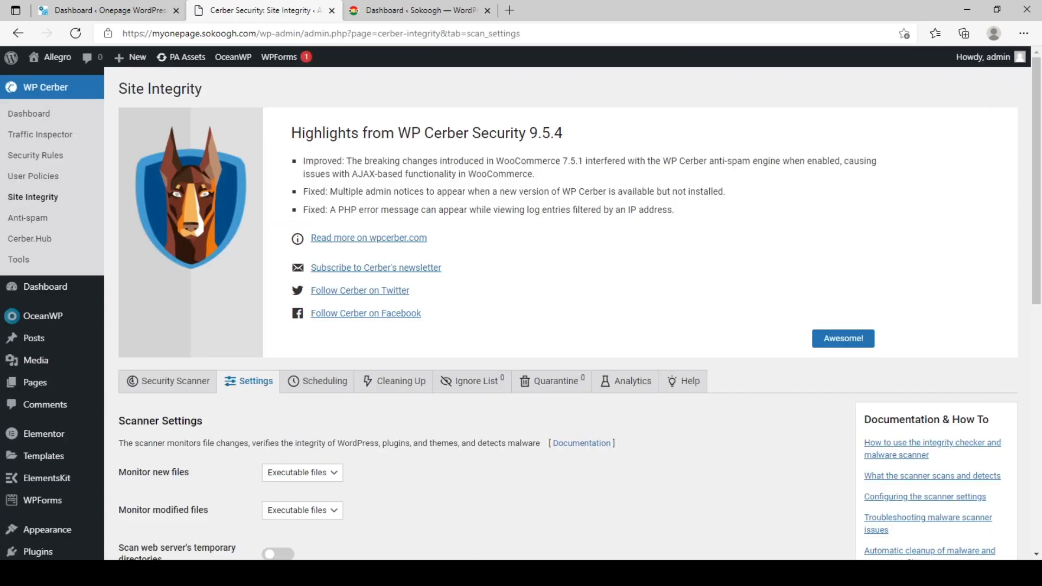
{"action": "scroll", "coordinate": [568, 314], "scroll_direction": "down", "scroll_amount": 6}
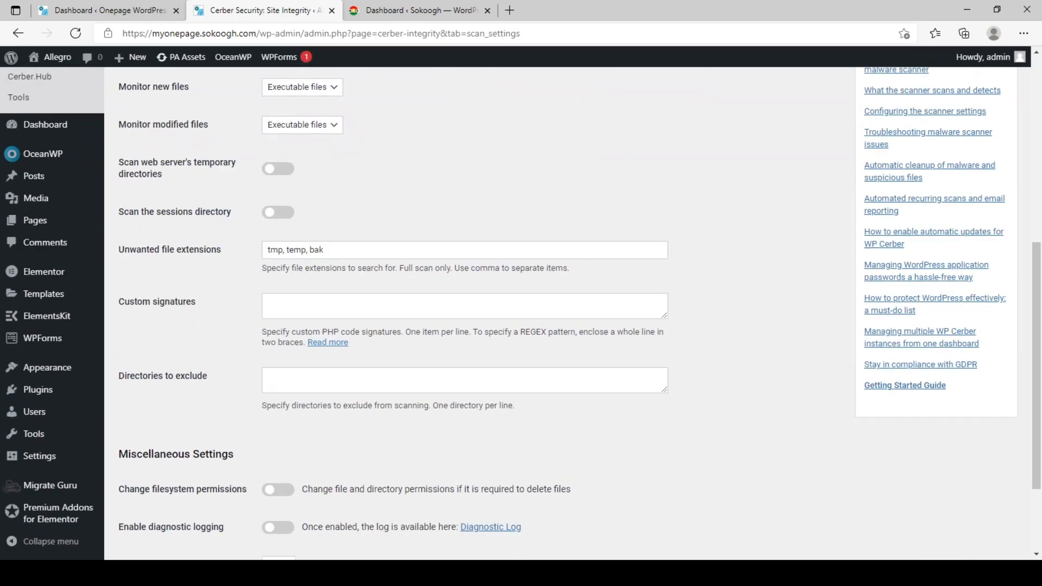
{"action": "scroll", "coordinate": [568, 314], "scroll_direction": "up", "scroll_amount": 6}
{"action": "scroll", "coordinate": [568, 313], "scroll_direction": "down", "scroll_amount": 8}
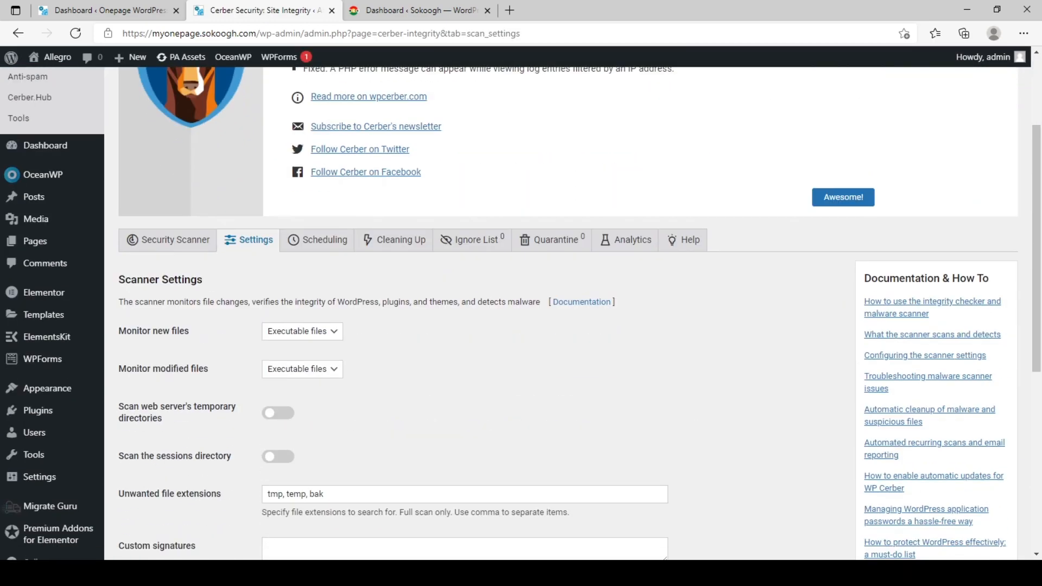
{"action": "scroll", "coordinate": [568, 313], "scroll_direction": "up", "scroll_amount": 4}
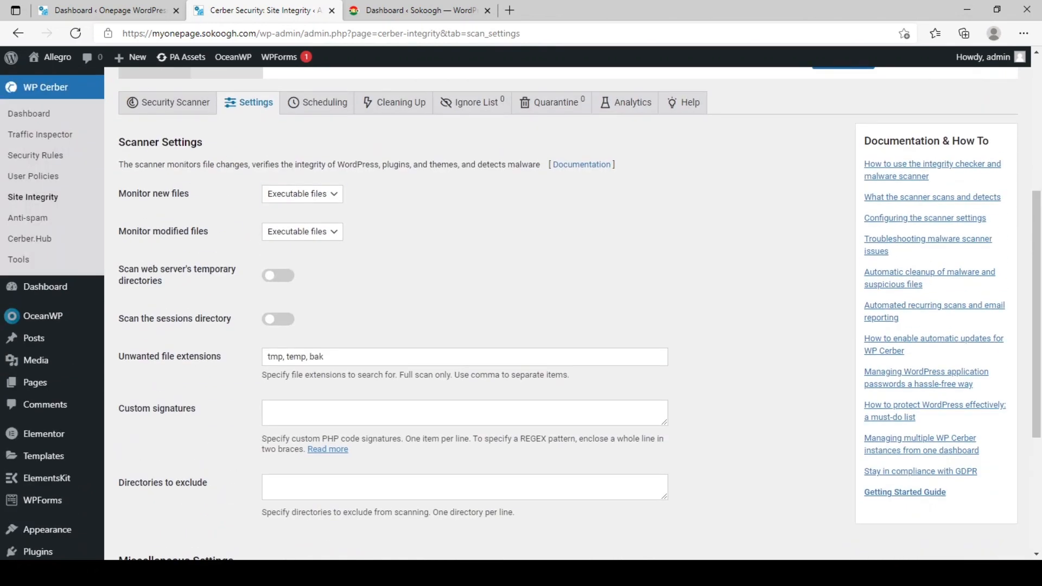
{"action": "left_click", "coordinate": [303, 193]}
{"action": "scroll", "coordinate": [568, 313], "scroll_direction": "down", "scroll_amount": 4}
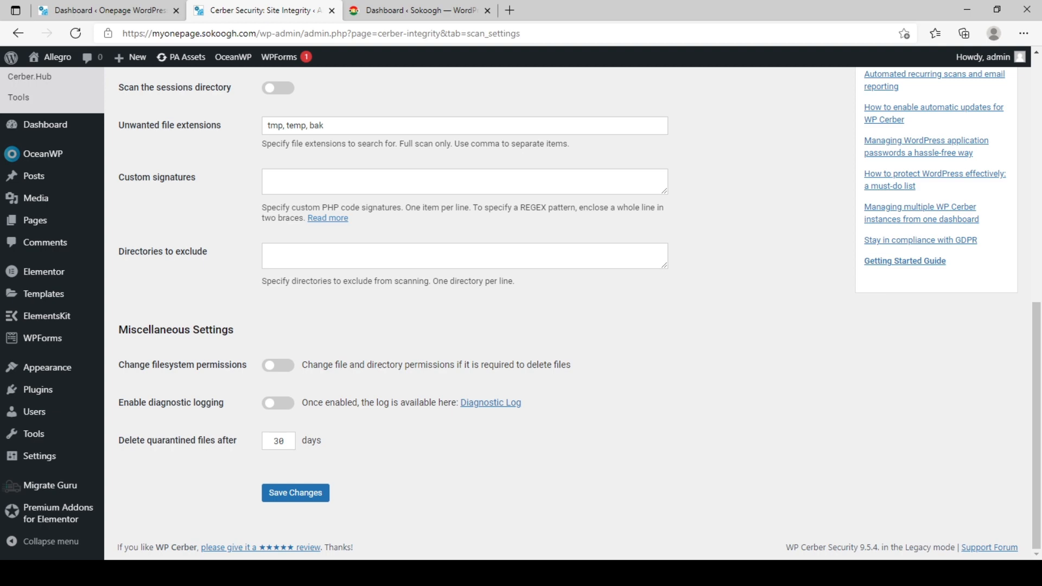
{"action": "scroll", "coordinate": [543, 315], "scroll_direction": "up", "scroll_amount": 10}
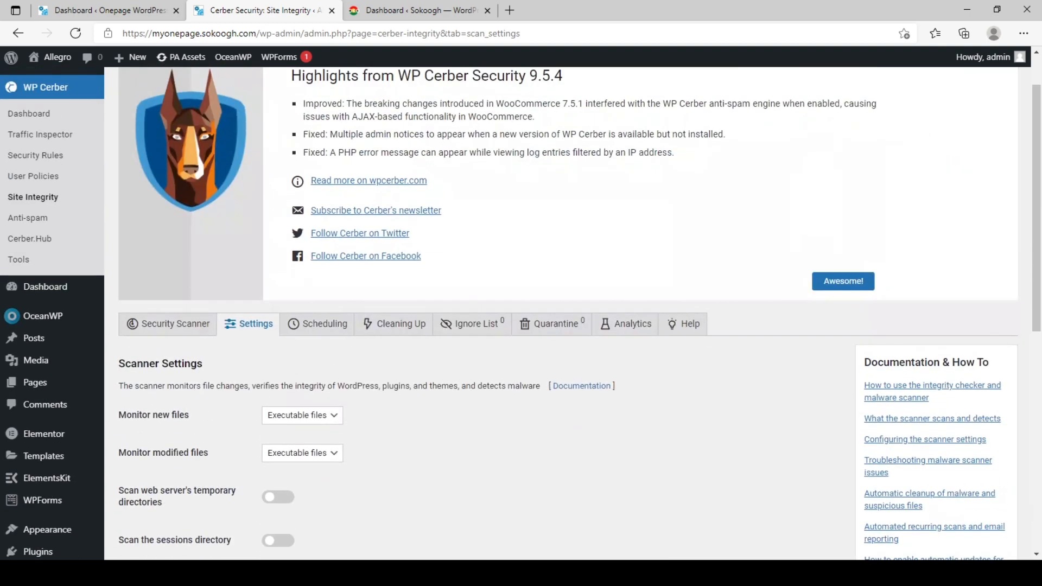
Review the Site Integrity scan scheduling, cleaning up, ignore list, quarantine and analytics sections
{"action": "left_click", "coordinate": [318, 333]}
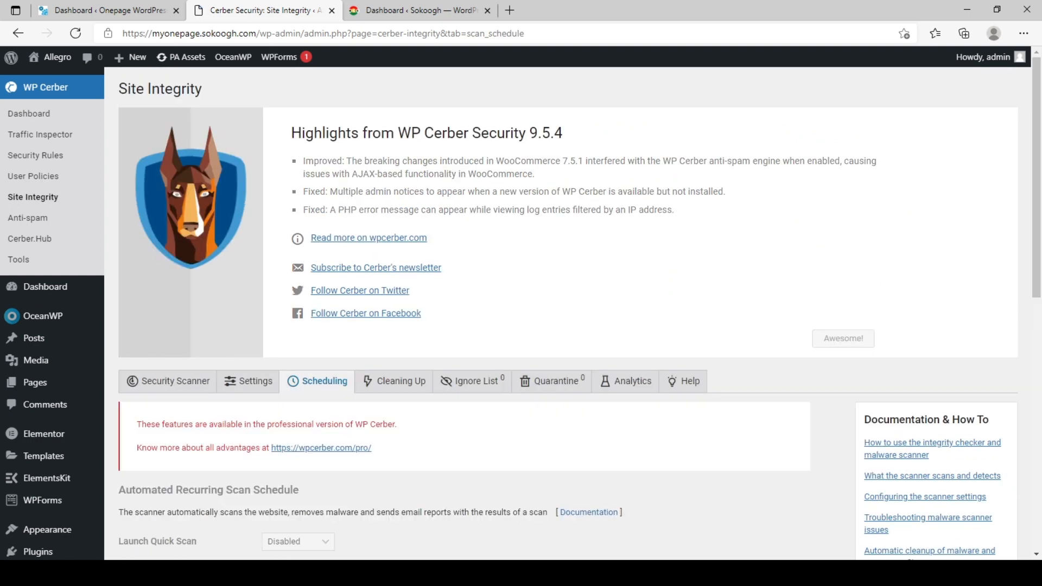
{"action": "scroll", "coordinate": [543, 315], "scroll_direction": "down", "scroll_amount": 4}
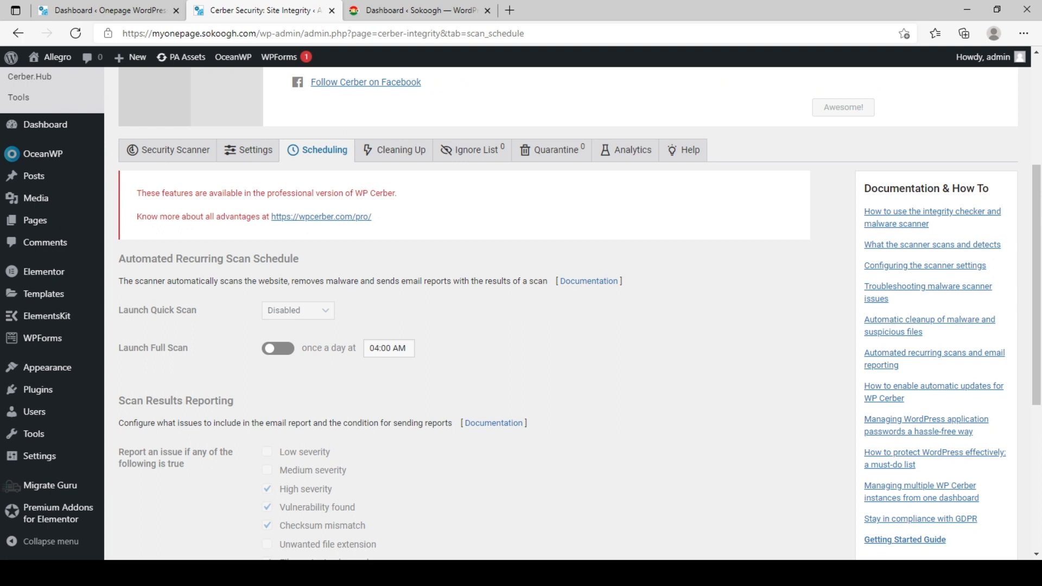
{"action": "left_click", "coordinate": [393, 150]}
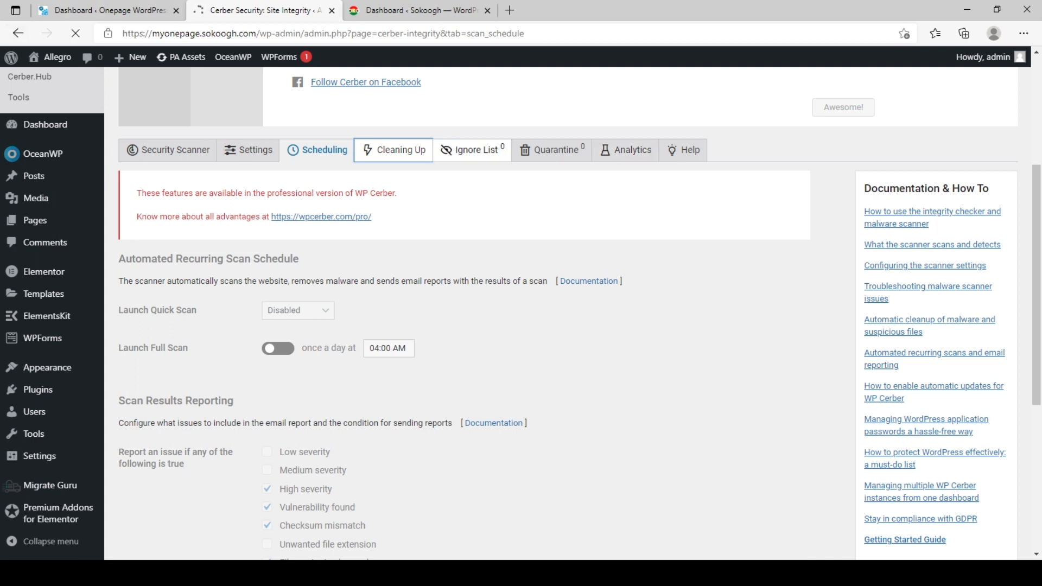
{"action": "left_click", "coordinate": [471, 151]}
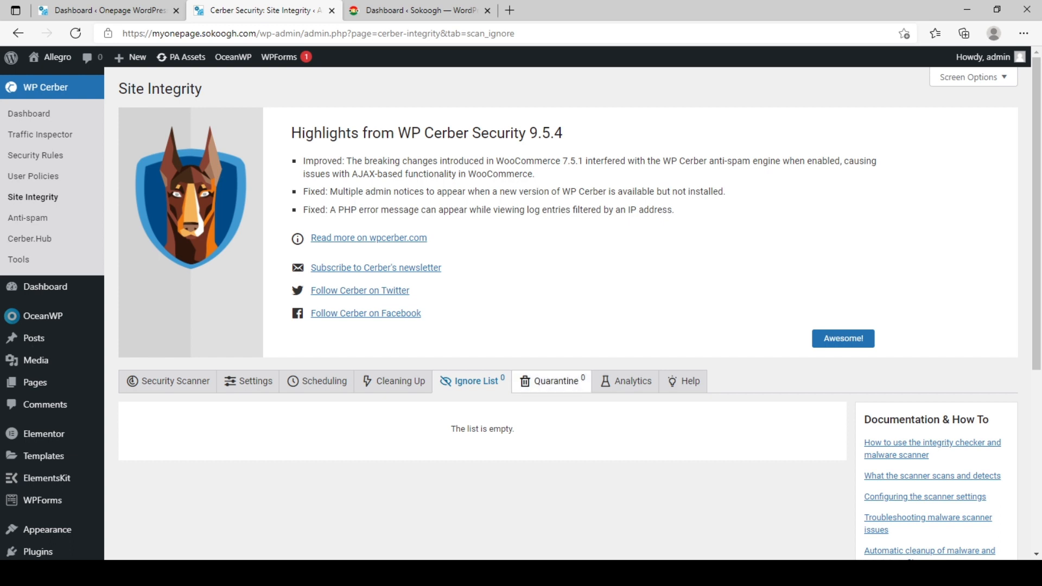
{"action": "left_click", "coordinate": [552, 382]}
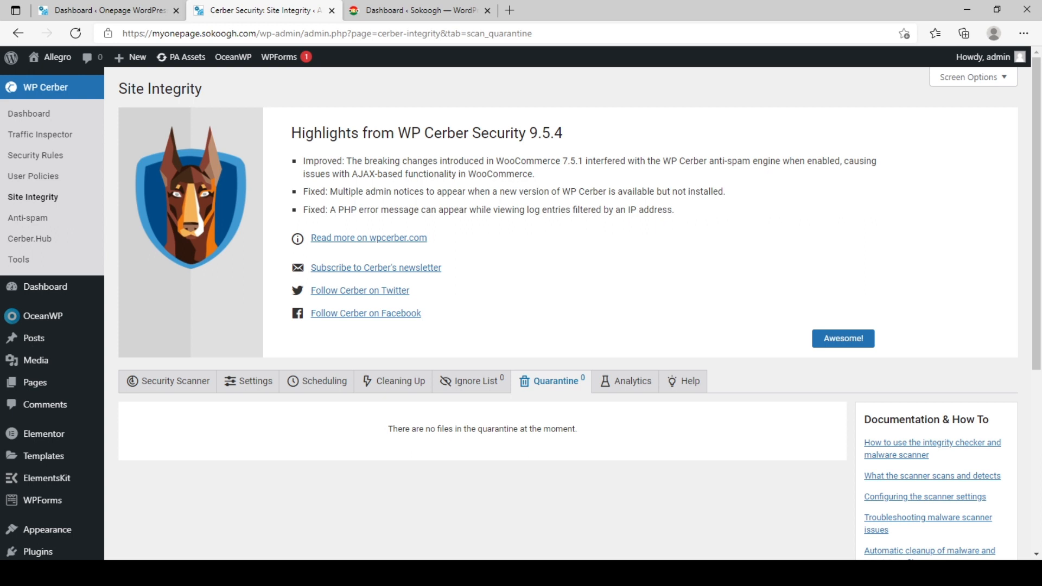
{"action": "left_click", "coordinate": [626, 381]}
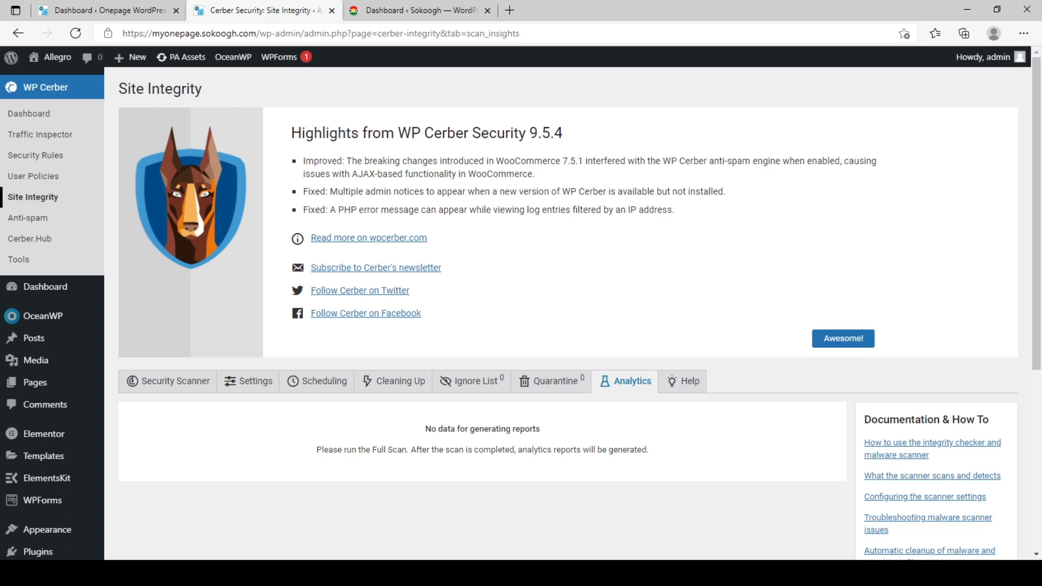
Open the Anti-spam settings and review the form protection, engine adjustment and comment processing options
{"action": "left_click", "coordinate": [27, 218]}
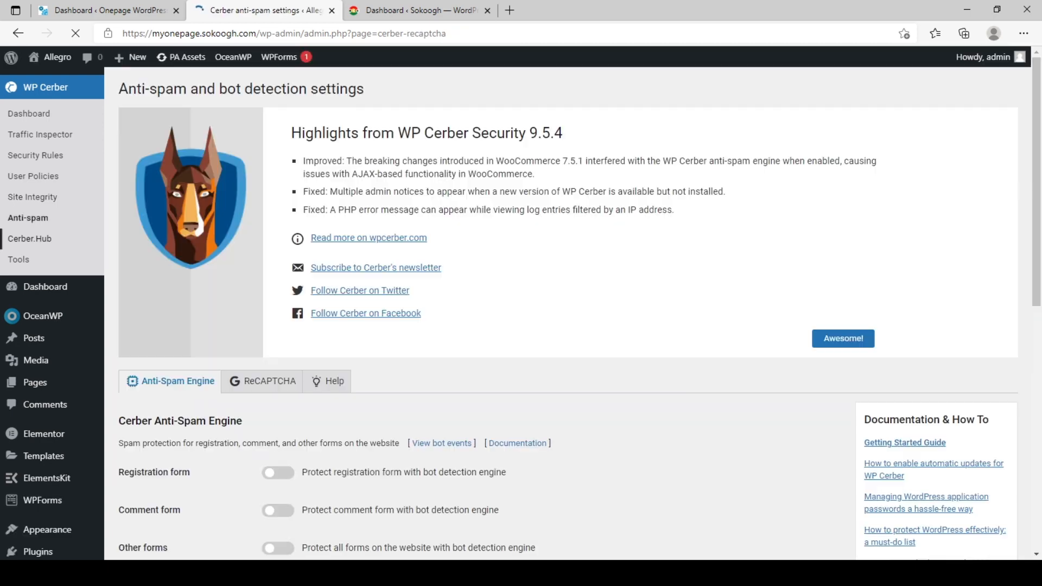
{"action": "scroll", "coordinate": [568, 313], "scroll_direction": "down", "scroll_amount": 5}
{"action": "scroll", "coordinate": [568, 313], "scroll_direction": "up", "scroll_amount": 4}
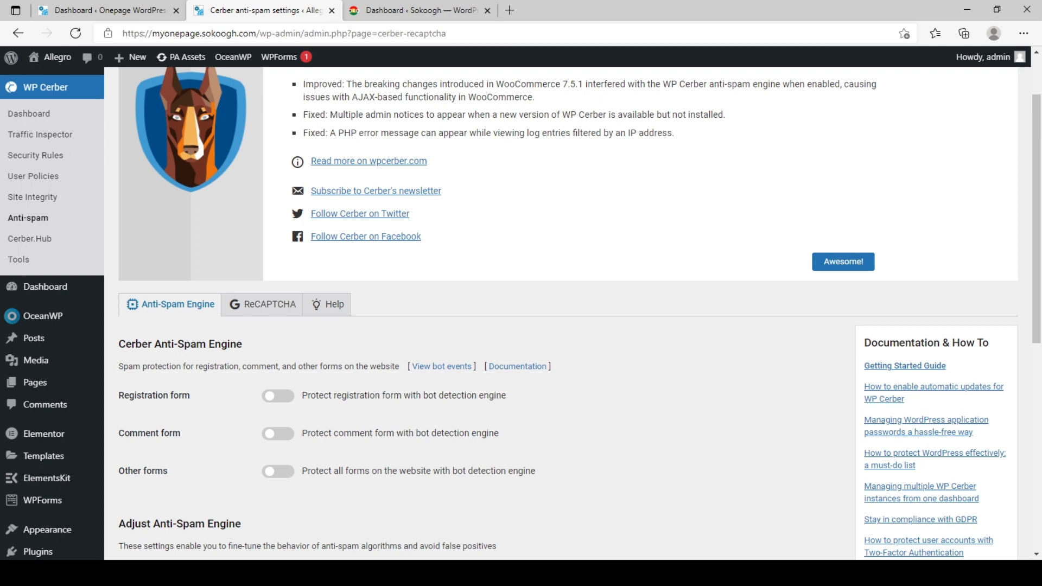
{"action": "scroll", "coordinate": [568, 315], "scroll_direction": "down", "scroll_amount": 3}
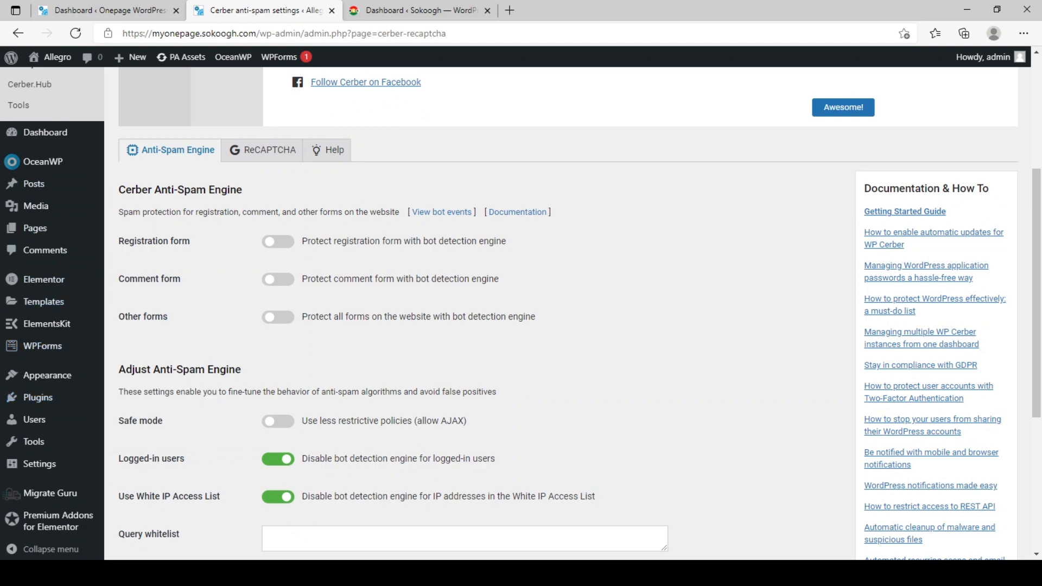
{"action": "scroll", "coordinate": [568, 315], "scroll_direction": "down", "scroll_amount": 5}
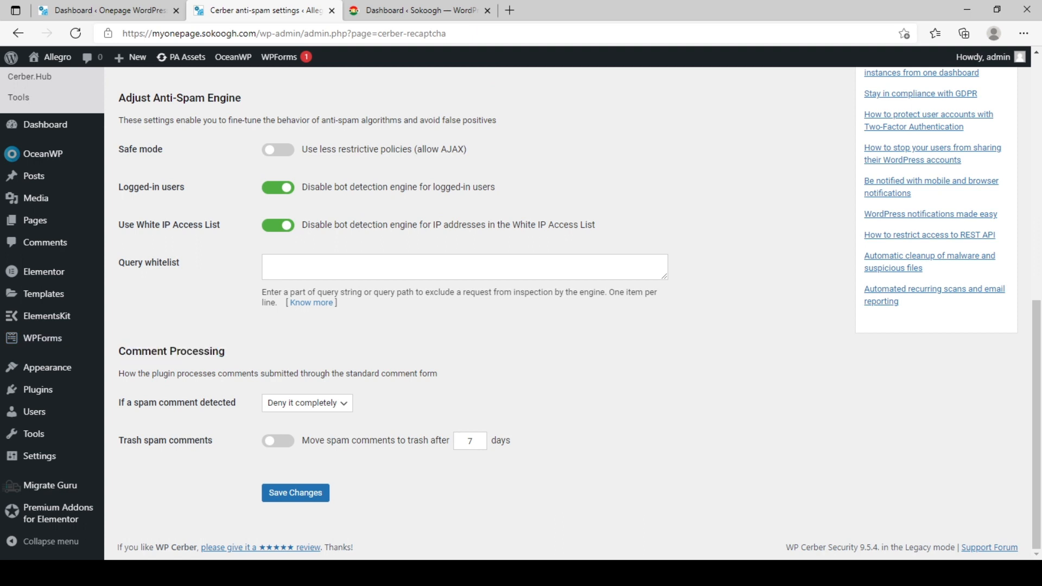
Examine the available actions for a detected spam comment under Comment Processing
{"action": "left_click", "coordinate": [307, 403]}
{"action": "left_click", "coordinate": [308, 404]}
{"action": "left_click", "coordinate": [298, 430]}
{"action": "left_click", "coordinate": [302, 419]}
{"action": "scroll", "coordinate": [380, 326], "scroll_direction": "up", "scroll_amount": 7}
Open the reCAPTCHA settings and review the site and secret key fields, the per-form options and the attempt limits
{"action": "left_click", "coordinate": [263, 341]}
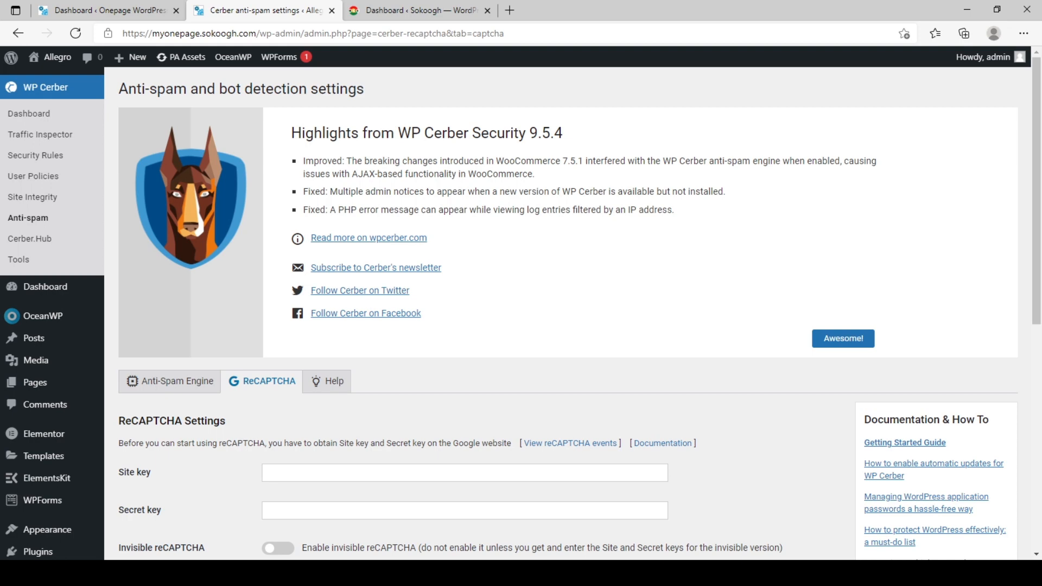
{"action": "scroll", "coordinate": [567, 314], "scroll_direction": "down", "scroll_amount": 4}
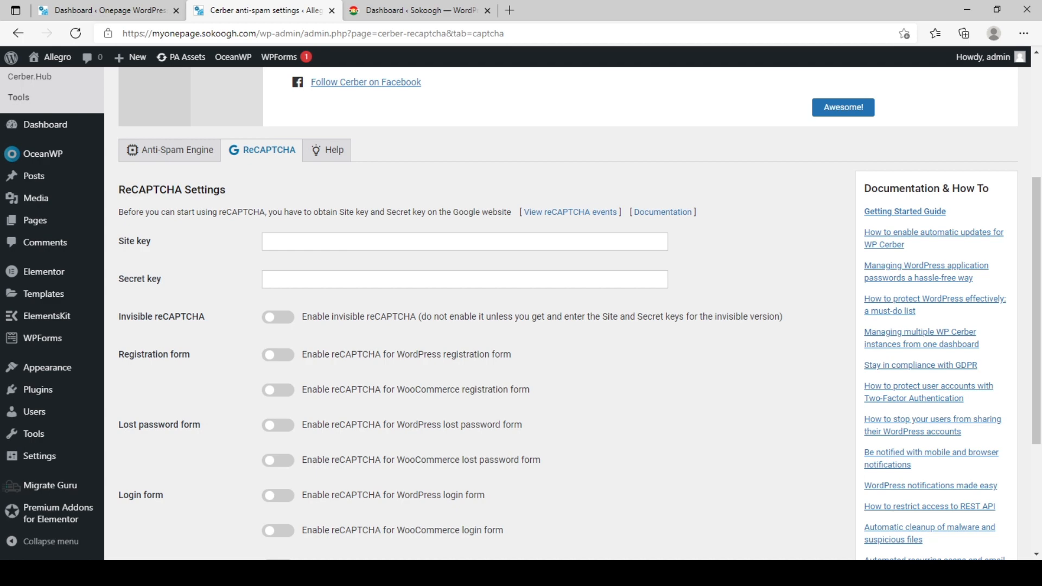
{"action": "scroll", "coordinate": [567, 313], "scroll_direction": "down", "scroll_amount": 3}
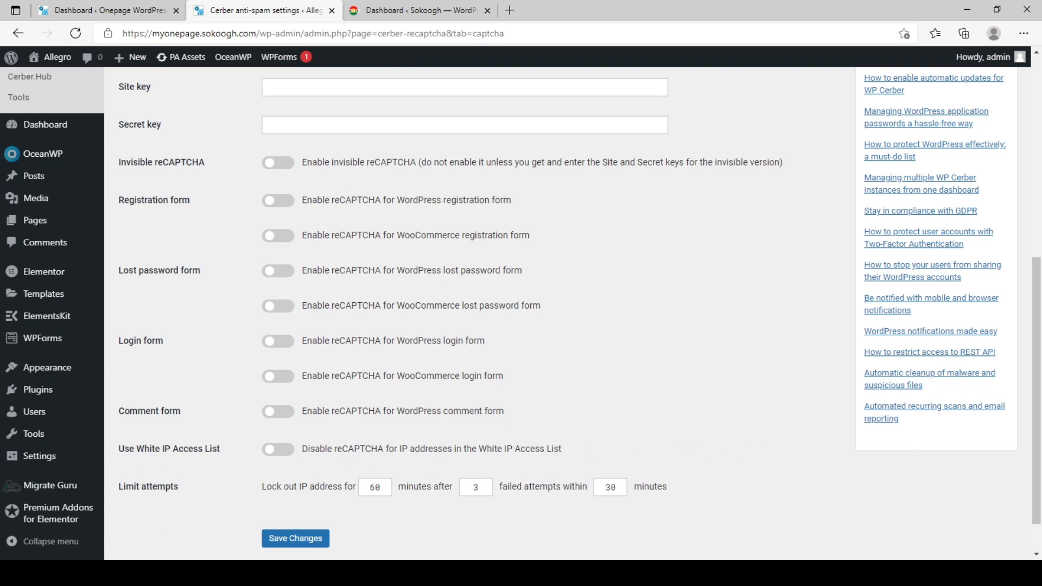
{"action": "left_click_drag", "start_coordinate": [204, 450], "coordinate": [461, 416]}
{"action": "left_click", "coordinate": [461, 415]}
{"action": "scroll", "coordinate": [542, 310], "scroll_direction": "up", "scroll_amount": 7}
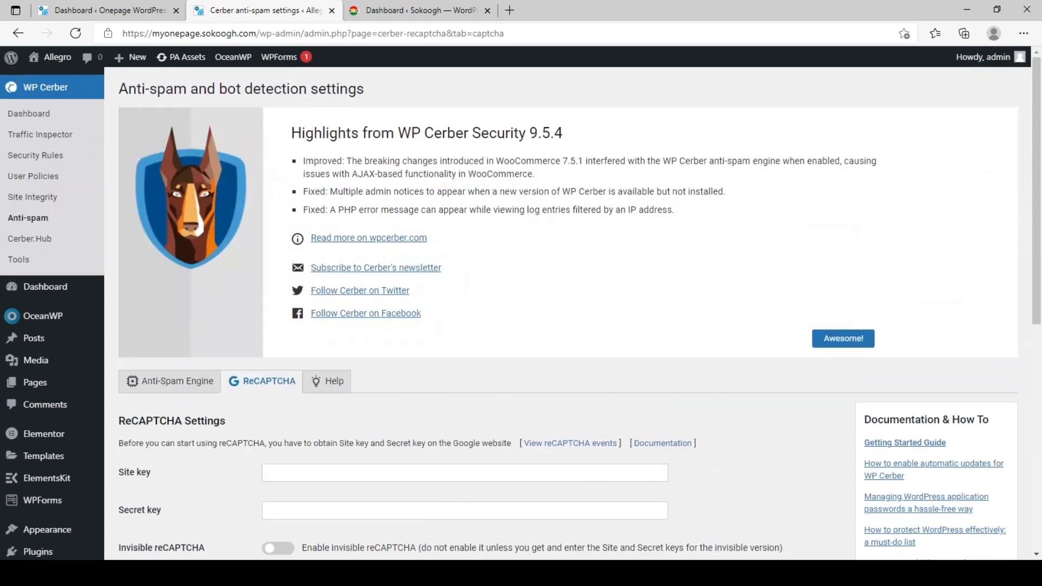
{"action": "scroll", "coordinate": [543, 309], "scroll_direction": "down", "scroll_amount": 8}
{"action": "scroll", "coordinate": [543, 310], "scroll_direction": "up", "scroll_amount": 6}
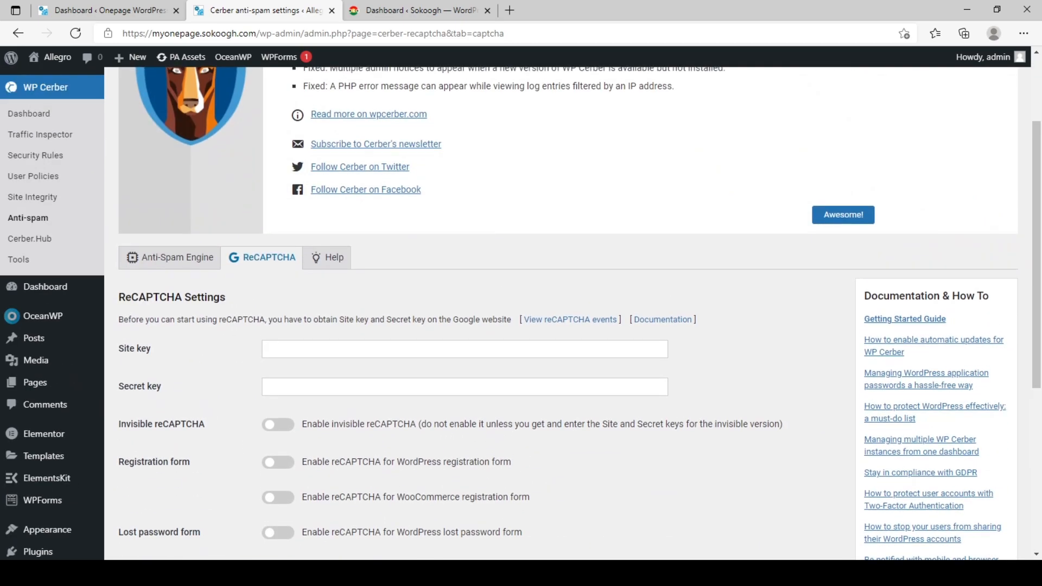
{"action": "scroll", "coordinate": [542, 309], "scroll_direction": "down", "scroll_amount": 7}
{"action": "scroll", "coordinate": [543, 310], "scroll_direction": "up", "scroll_amount": 3}
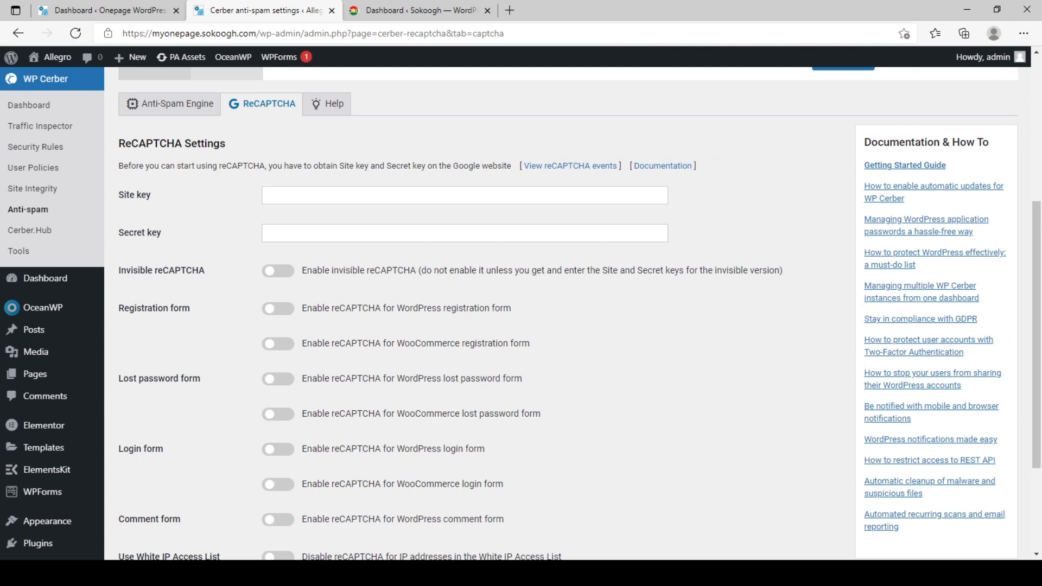
{"action": "scroll", "coordinate": [543, 310], "scroll_direction": "down", "scroll_amount": 3}
{"action": "scroll", "coordinate": [543, 310], "scroll_direction": "up", "scroll_amount": 4}
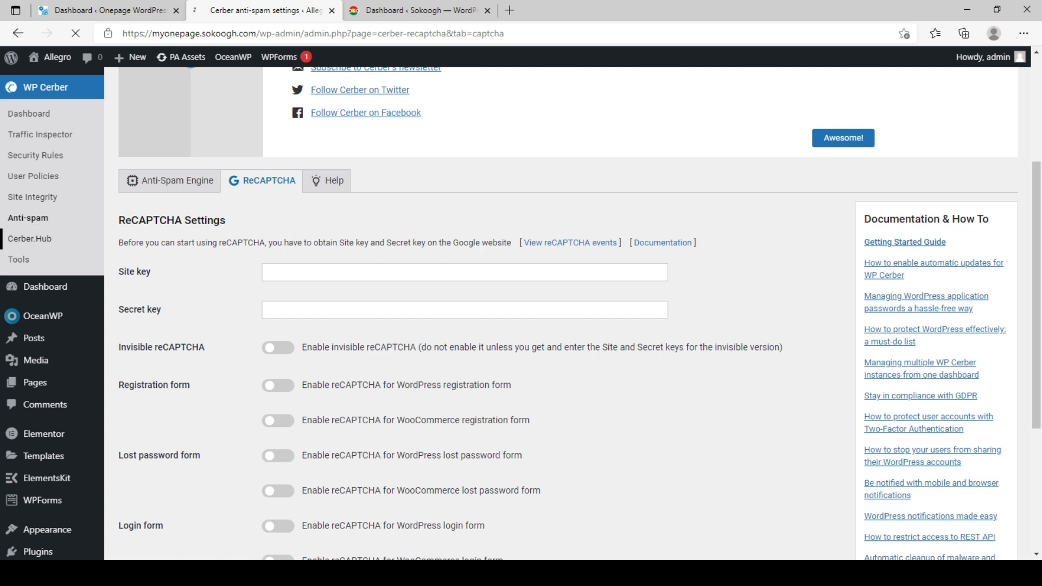
Open Cerber.Hub on the Allegro site and enable main website mode
{"action": "left_click", "coordinate": [29, 239]}
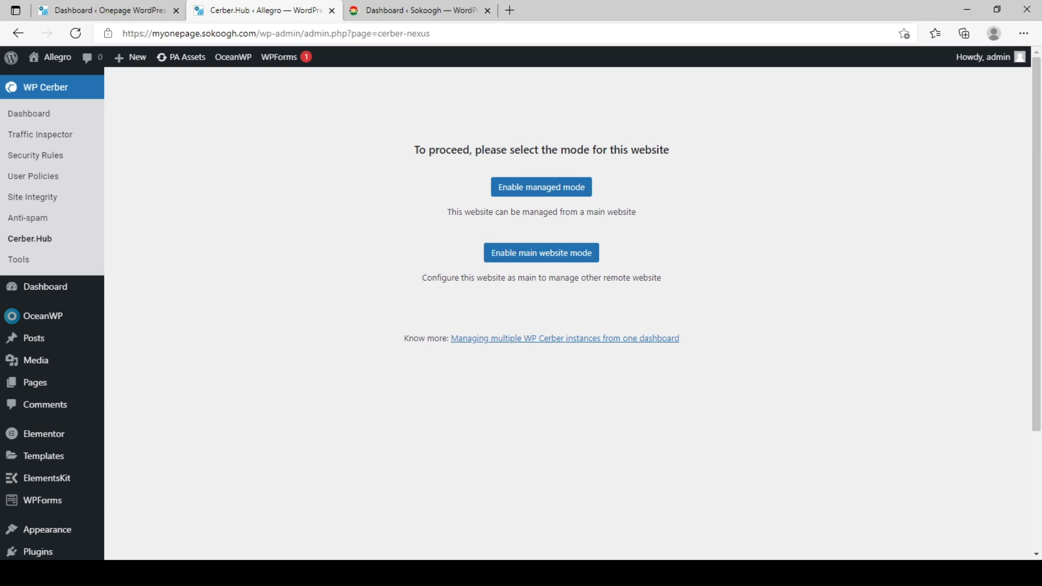
{"action": "left_click", "coordinate": [110, 10]}
{"action": "left_click", "coordinate": [420, 10]}
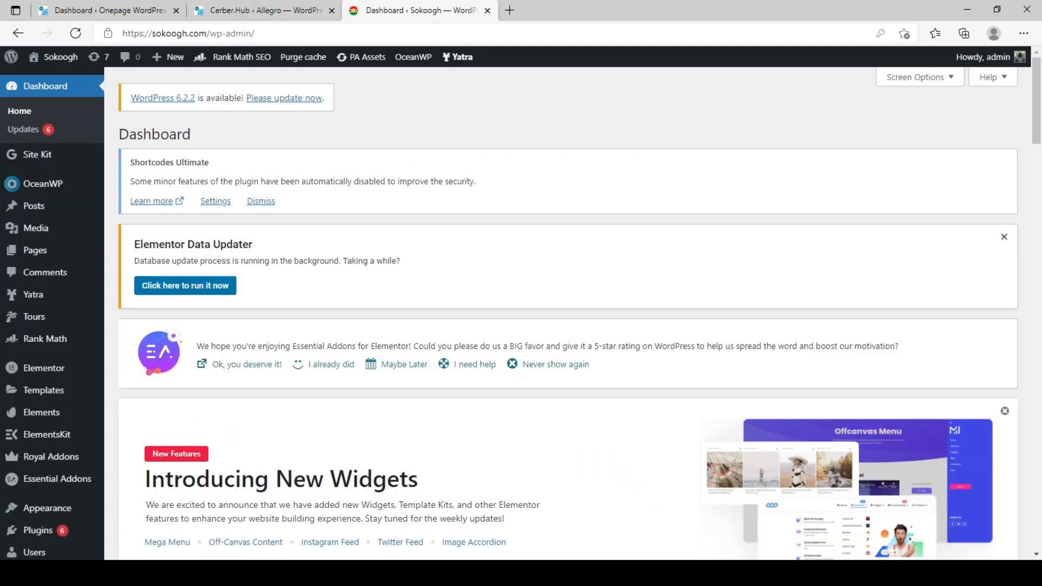
{"action": "left_click", "coordinate": [265, 11]}
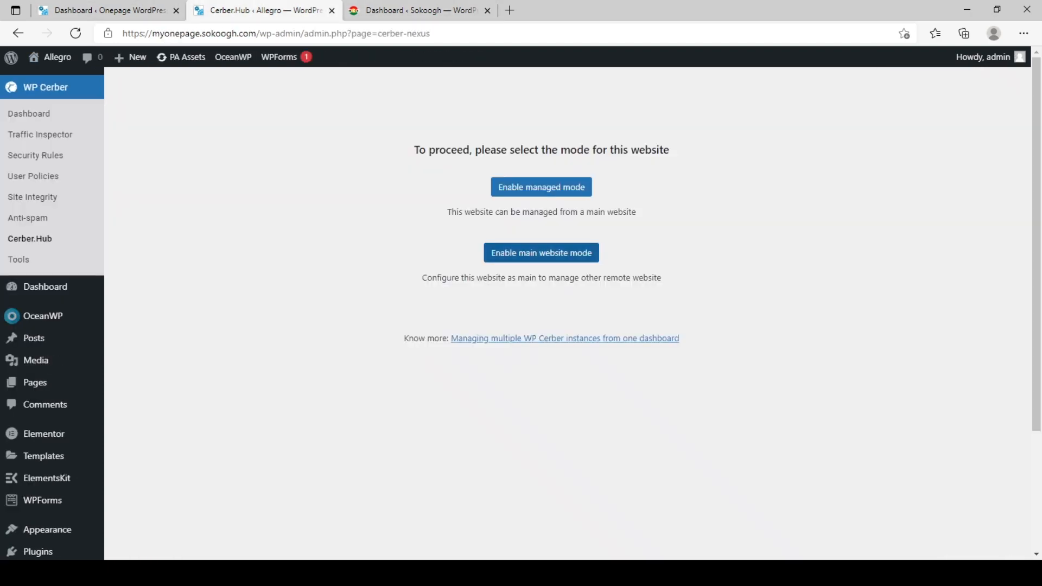
{"action": "left_click", "coordinate": [541, 253]}
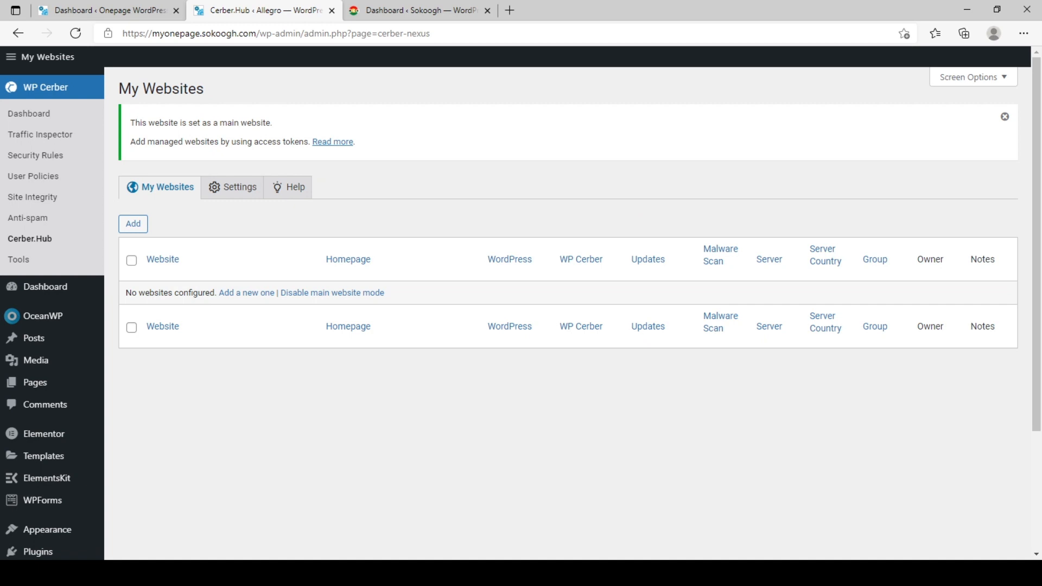
Switch to the Onepage WordPress site's dashboard and open its Cerber.Hub page
{"action": "left_click", "coordinate": [109, 11]}
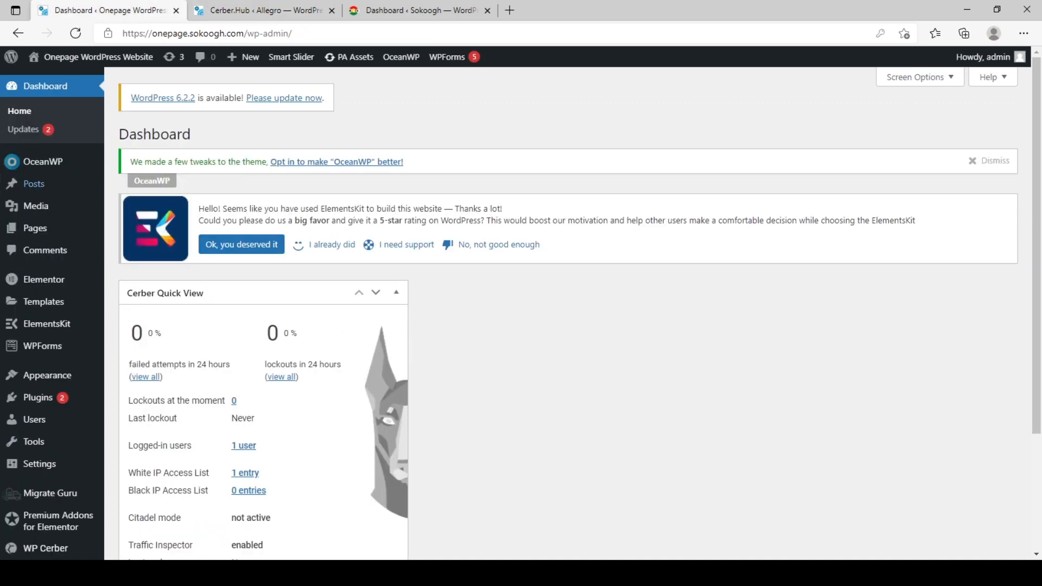
{"action": "scroll", "coordinate": [55, 421], "scroll_direction": "down", "scroll_amount": 3}
{"action": "left_click", "coordinate": [45, 496]}
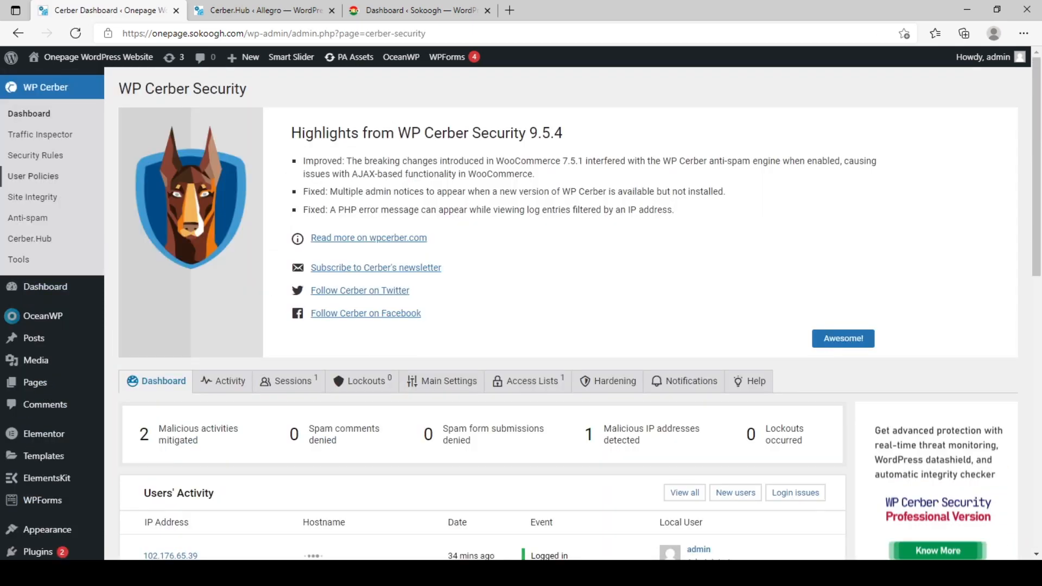
{"action": "left_click", "coordinate": [30, 239]}
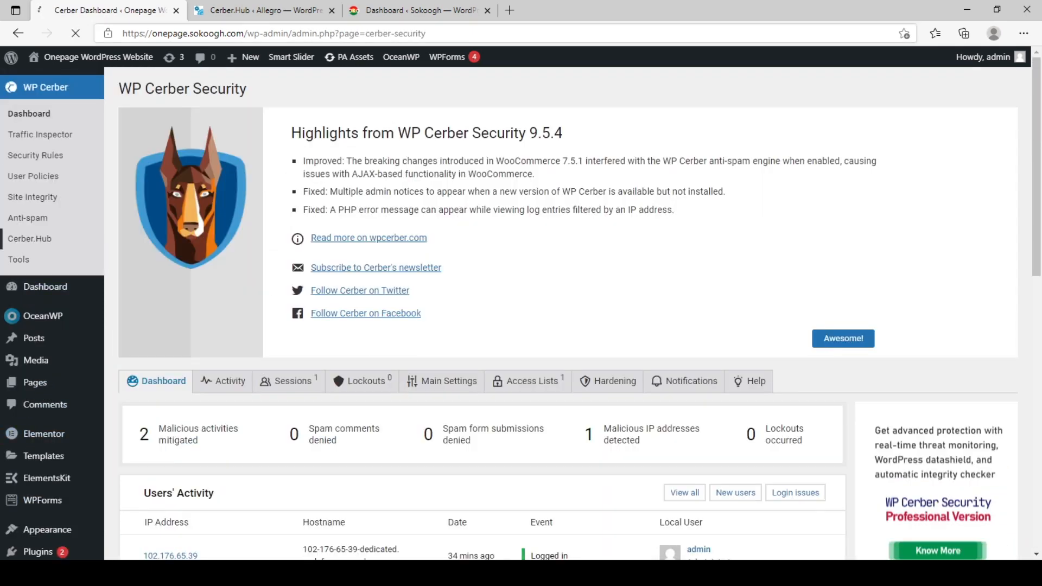
Switch to the Sokoogh site's dashboard and open its Cerber.Hub page
{"action": "left_click", "coordinate": [423, 10]}
{"action": "scroll", "coordinate": [32, 228], "scroll_direction": "down", "scroll_amount": 3}
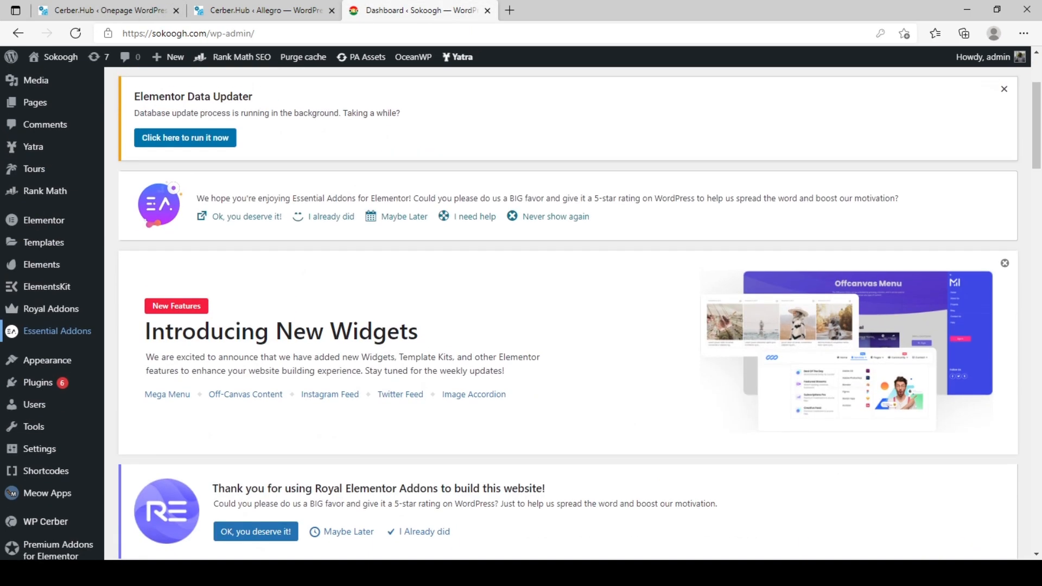
{"action": "mouse_move", "coordinate": [46, 514]}
{"action": "left_click", "coordinate": [137, 498]}
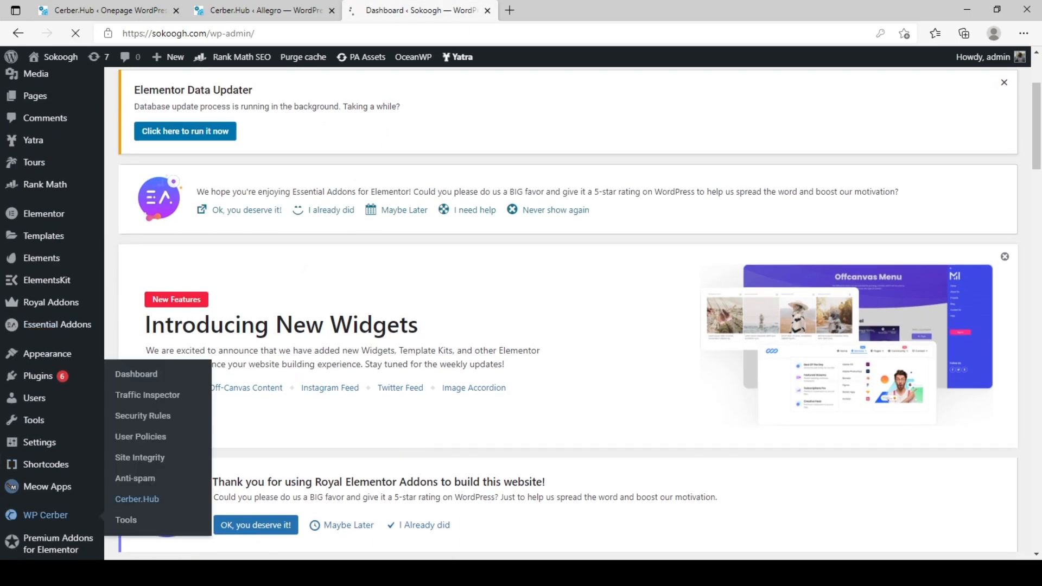
Return to the Onepage WordPress site and enable managed mode in Cerber.Hub
{"action": "key", "text": "ctrl+1"}
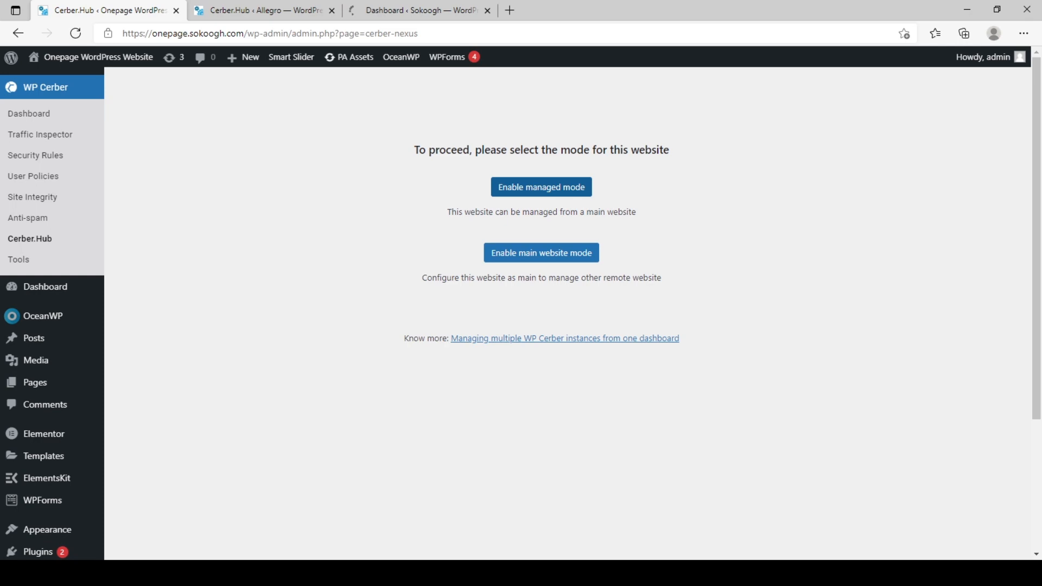
{"action": "left_click", "coordinate": [542, 188]}
Review the Sokoogh site's Cerber.Hub access settings, including its secret access token and website access mode
{"action": "left_click", "coordinate": [421, 11]}
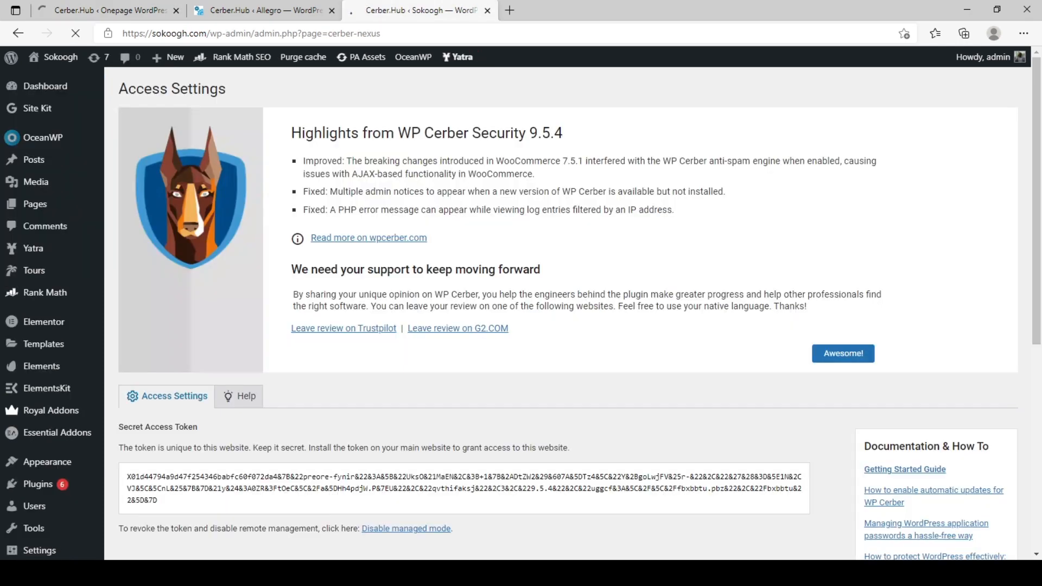
{"action": "scroll", "coordinate": [568, 313], "scroll_direction": "down", "scroll_amount": 4}
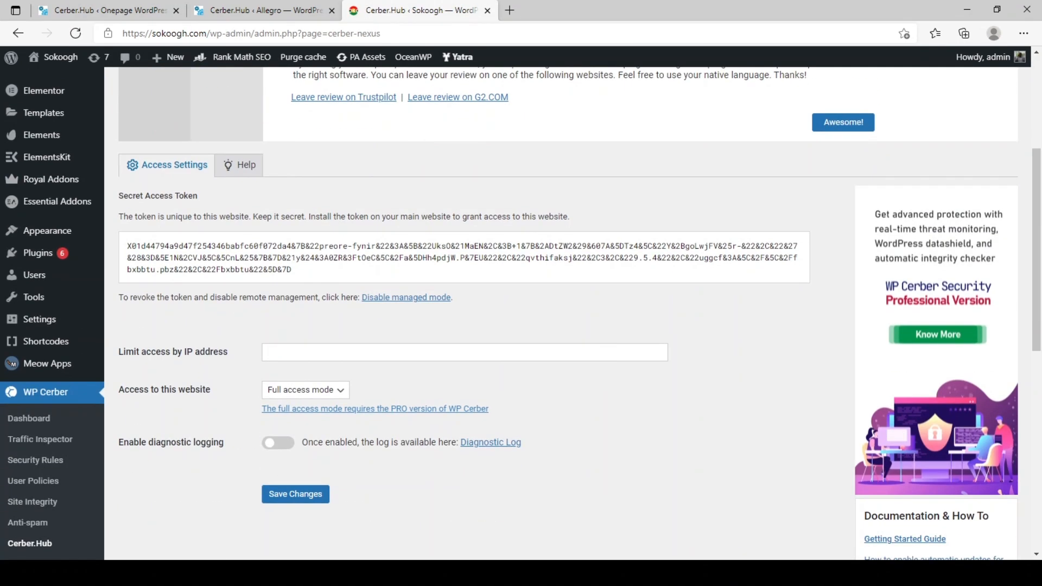
{"action": "scroll", "coordinate": [567, 314], "scroll_direction": "up", "scroll_amount": 4}
{"action": "scroll", "coordinate": [567, 313], "scroll_direction": "down", "scroll_amount": 4}
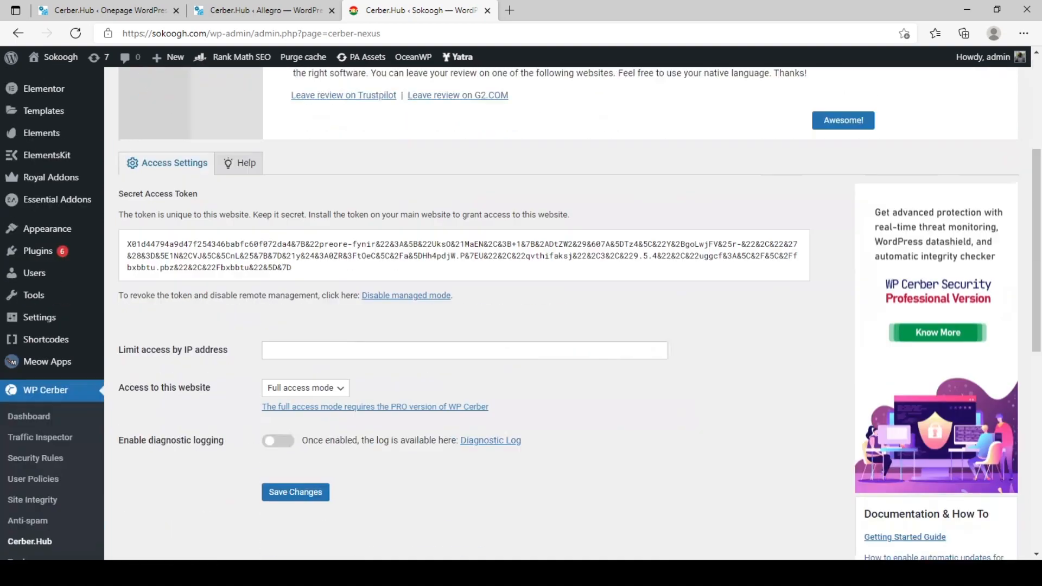
{"action": "scroll", "coordinate": [568, 314], "scroll_direction": "down", "scroll_amount": 3}
Copy the secret access token from the Onepage WordPress site's Cerber.Hub access settings
{"action": "left_click", "coordinate": [109, 10]}
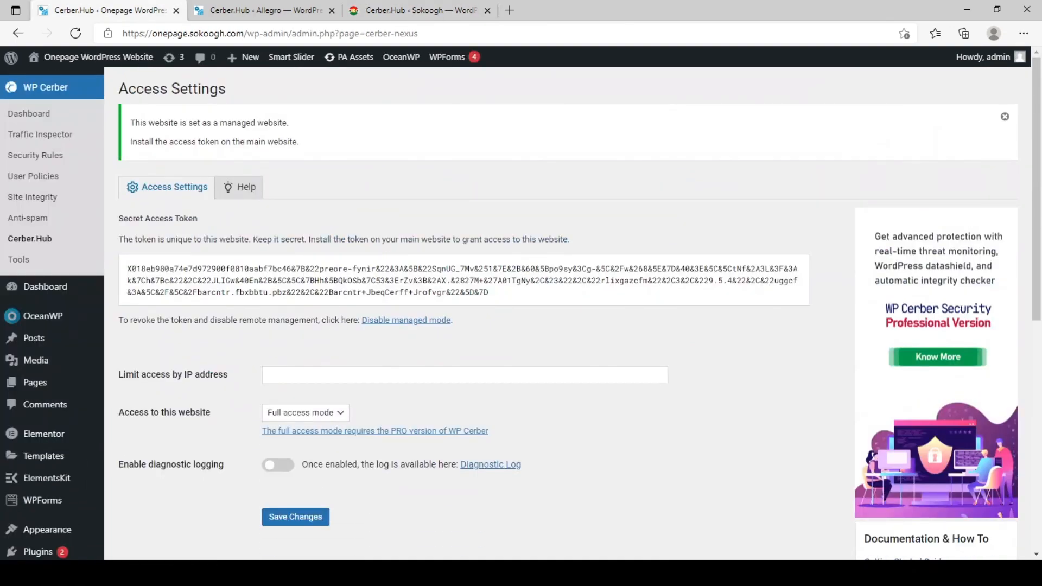
{"action": "triple_click", "coordinate": [464, 281]}
{"action": "key", "text": "ctrl+c"}
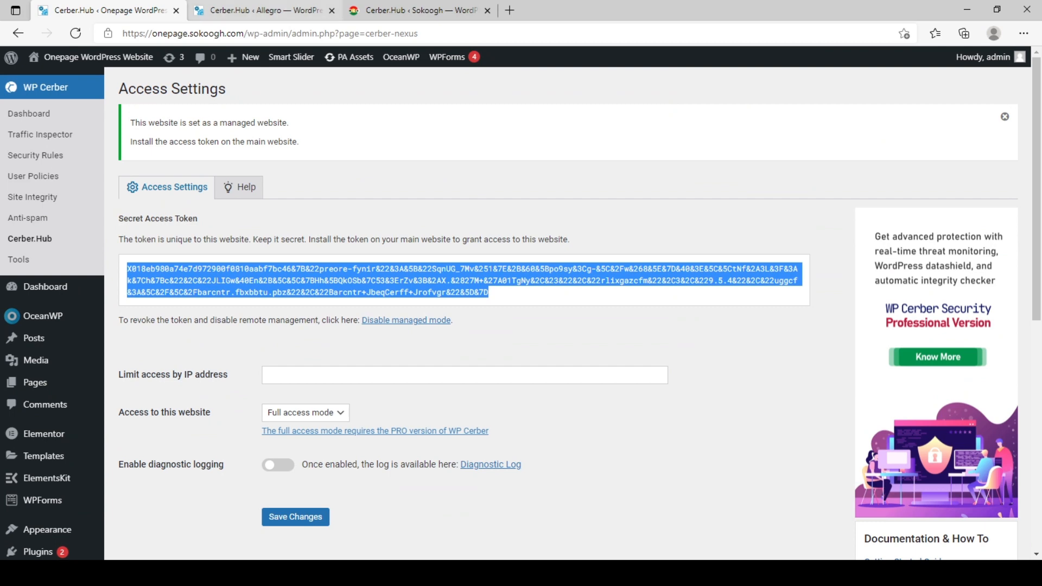
On the Allegro main site, add the Onepage WordPress site as a remote website by pasting its secret access token
{"action": "left_click", "coordinate": [261, 10]}
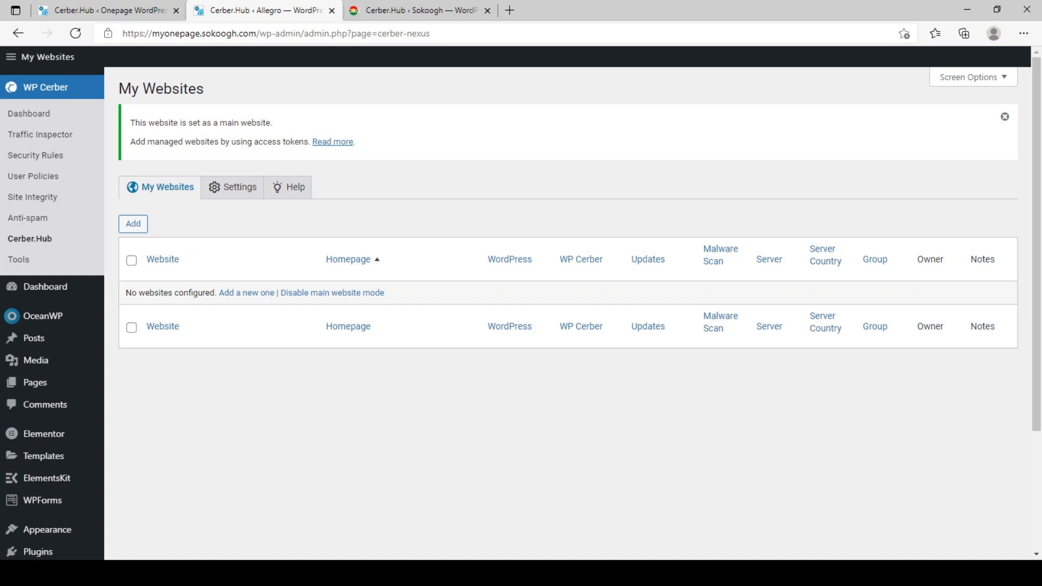
{"action": "left_click", "coordinate": [133, 223]}
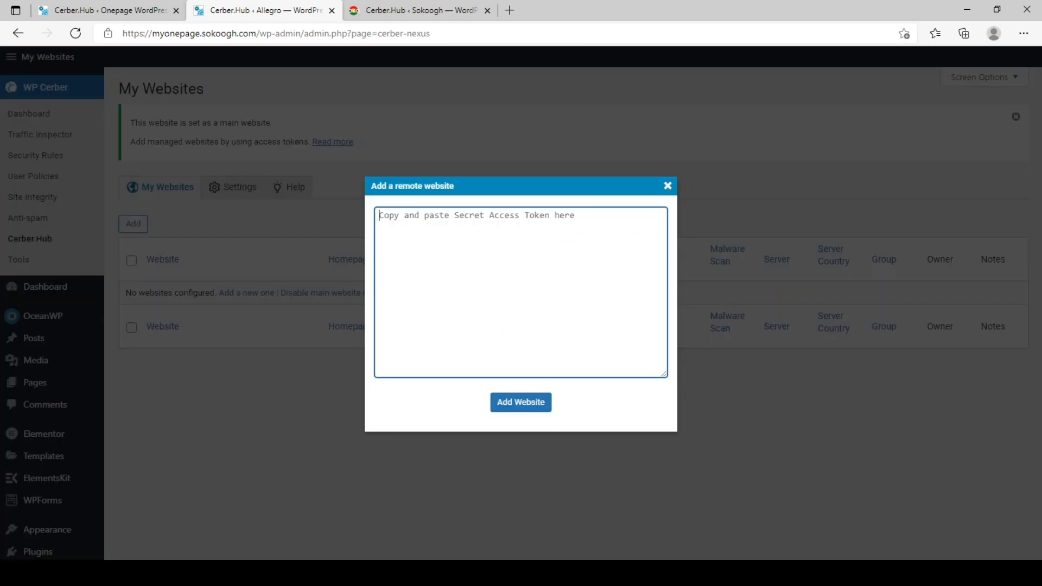
{"action": "key", "text": "ctrl+v"}
{"action": "key", "text": "Tab"}
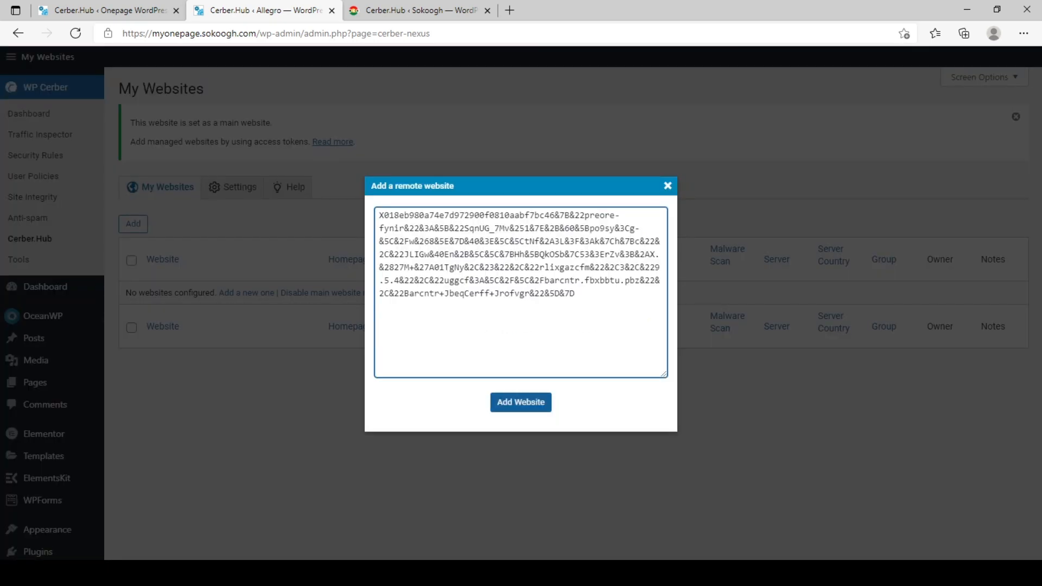
{"action": "key", "text": "Return"}
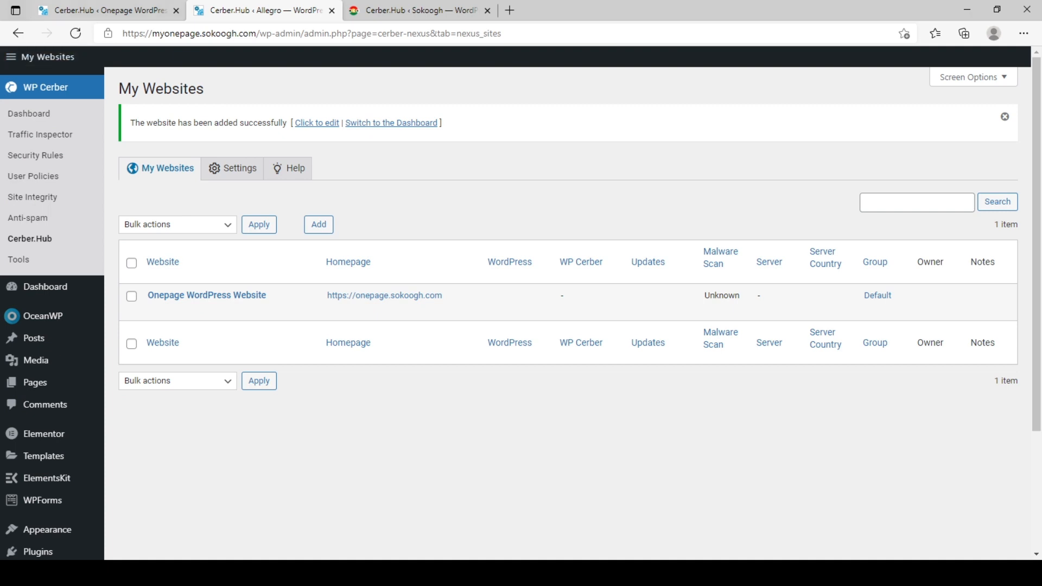
Copy the secret access token from the Sokoogh site's Cerber.Hub access settings
{"action": "left_click", "coordinate": [110, 10]}
{"action": "left_click", "coordinate": [421, 11]}
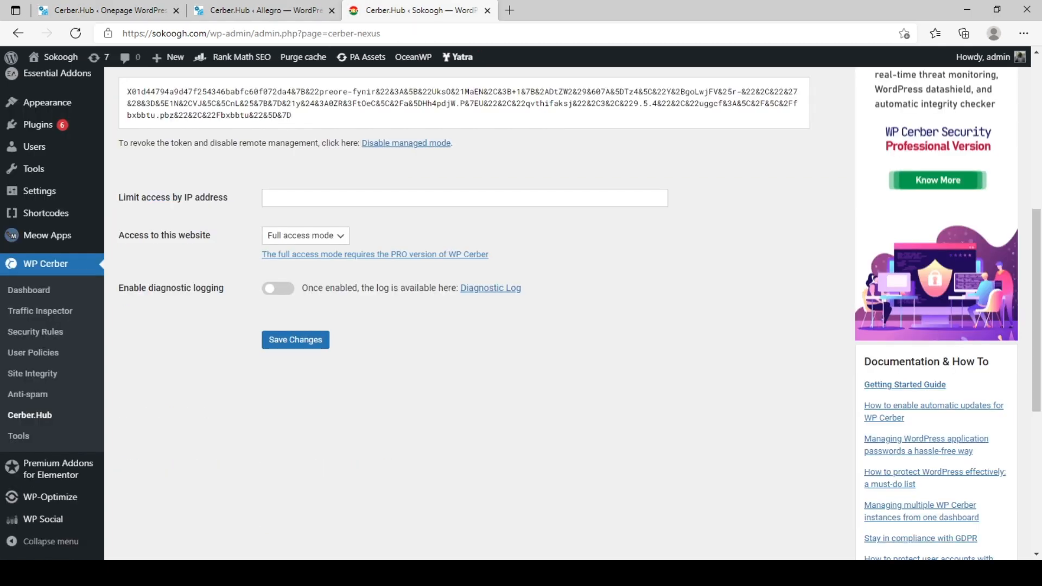
{"action": "triple_click", "coordinate": [331, 103]}
{"action": "key", "text": "ctrl+c"}
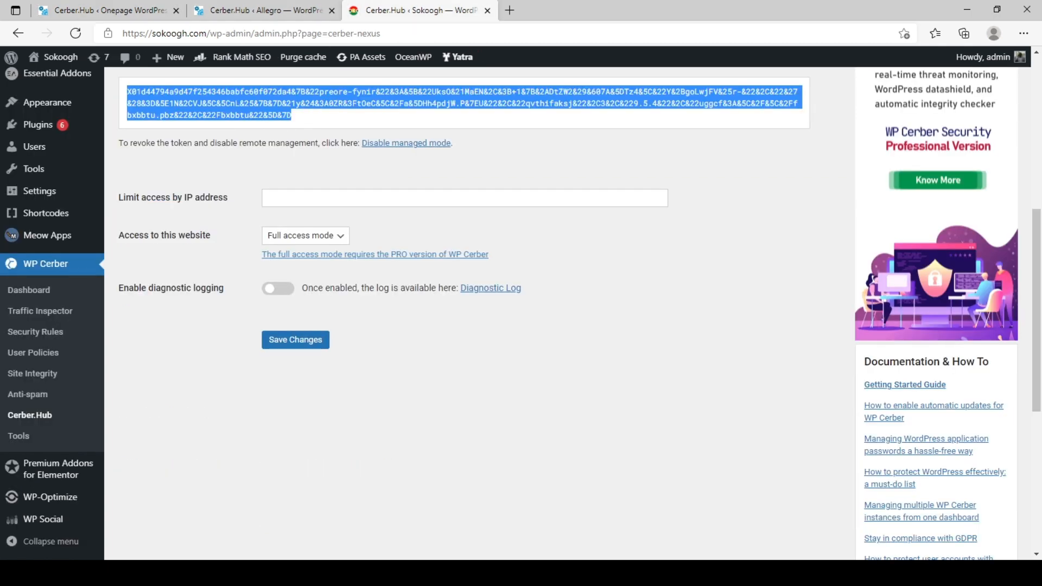
Add the Sokoogh site as another remote website on the Allegro main site by pasting its secret access token
{"action": "left_click", "coordinate": [265, 10]}
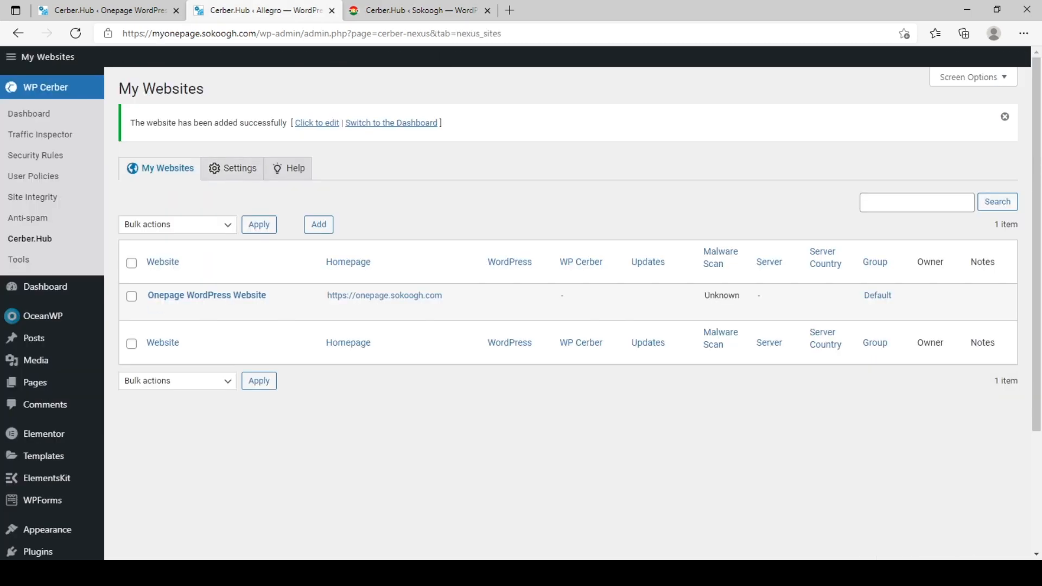
{"action": "left_click", "coordinate": [319, 225]}
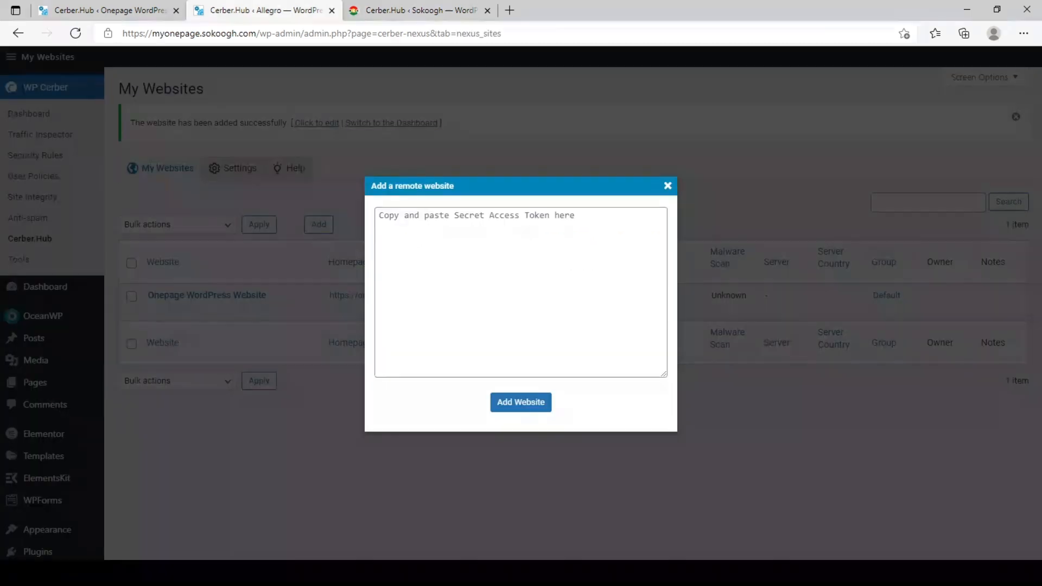
{"action": "left_click", "coordinate": [520, 282]}
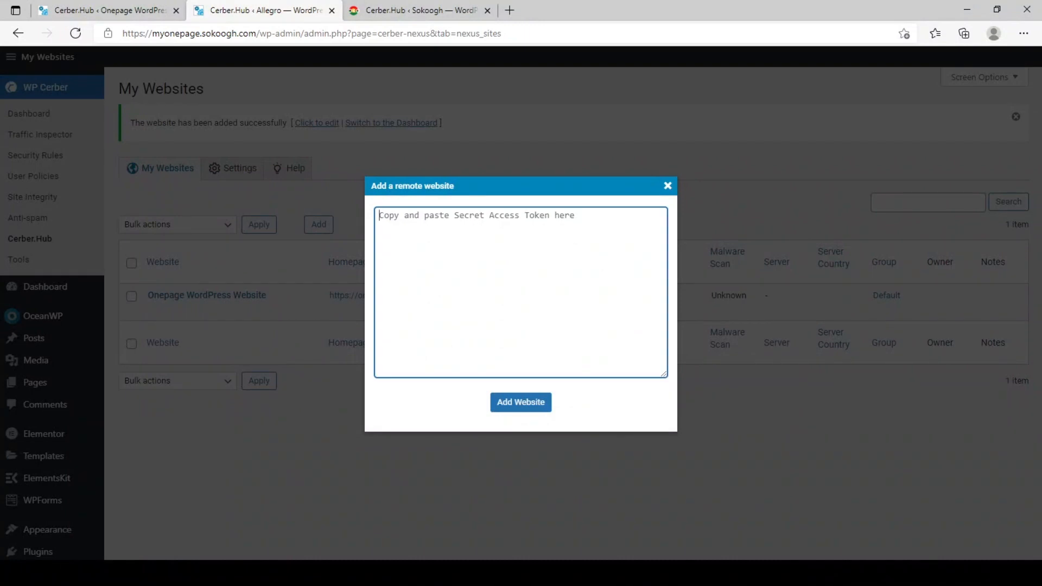
{"action": "key", "text": "ctrl+v"}
{"action": "left_click", "coordinate": [520, 402]}
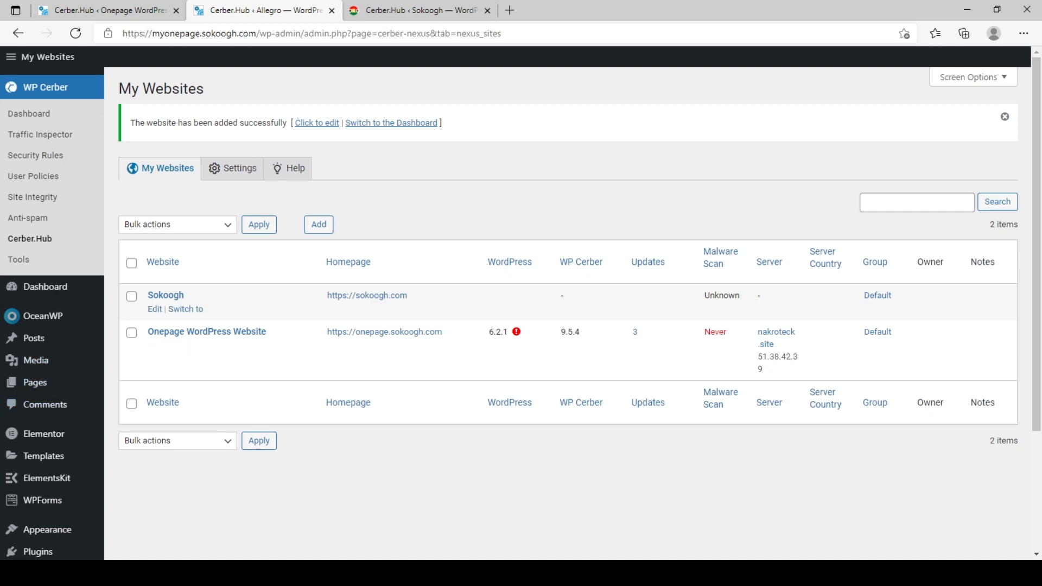
Switch to the managed Sokoogh site from My Websites, review its WP Cerber dashboard and activity log, and return to the main website
{"action": "left_click", "coordinate": [185, 309]}
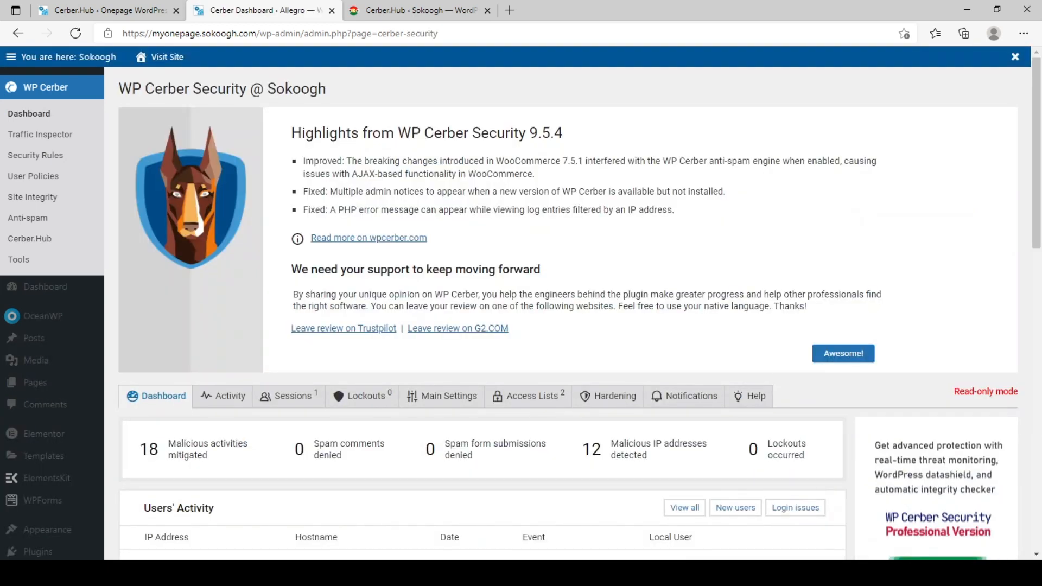
{"action": "scroll", "coordinate": [569, 313], "scroll_direction": "down", "scroll_amount": 7}
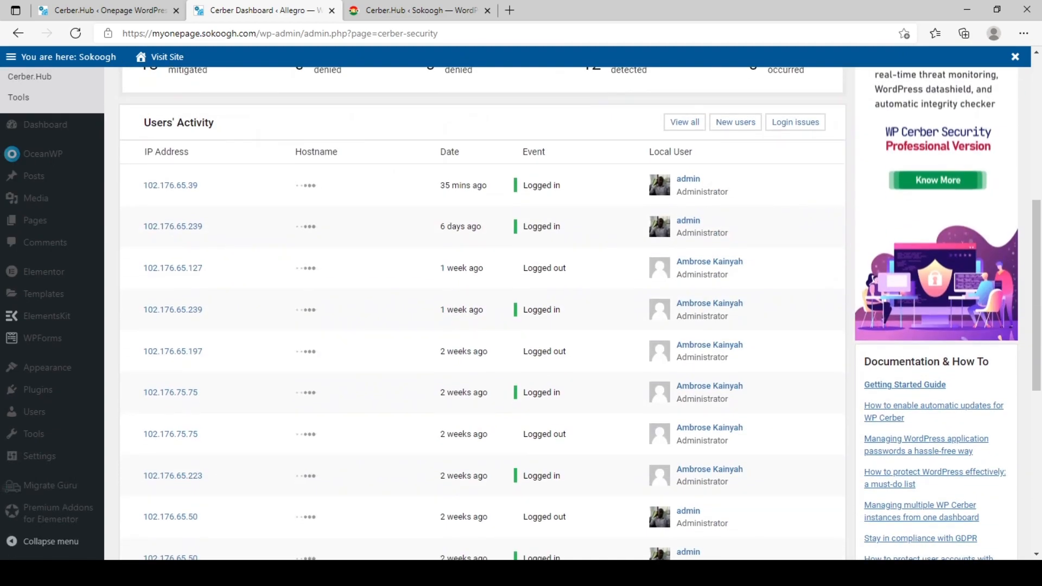
{"action": "scroll", "coordinate": [569, 313], "scroll_direction": "down", "scroll_amount": 7}
{"action": "scroll", "coordinate": [569, 313], "scroll_direction": "up", "scroll_amount": 14}
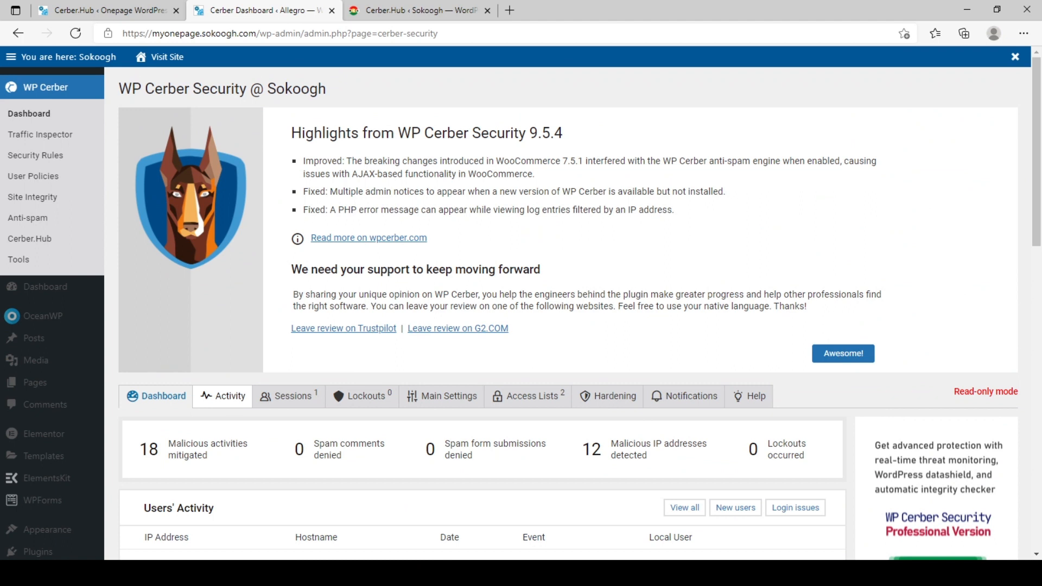
{"action": "left_click", "coordinate": [223, 396]}
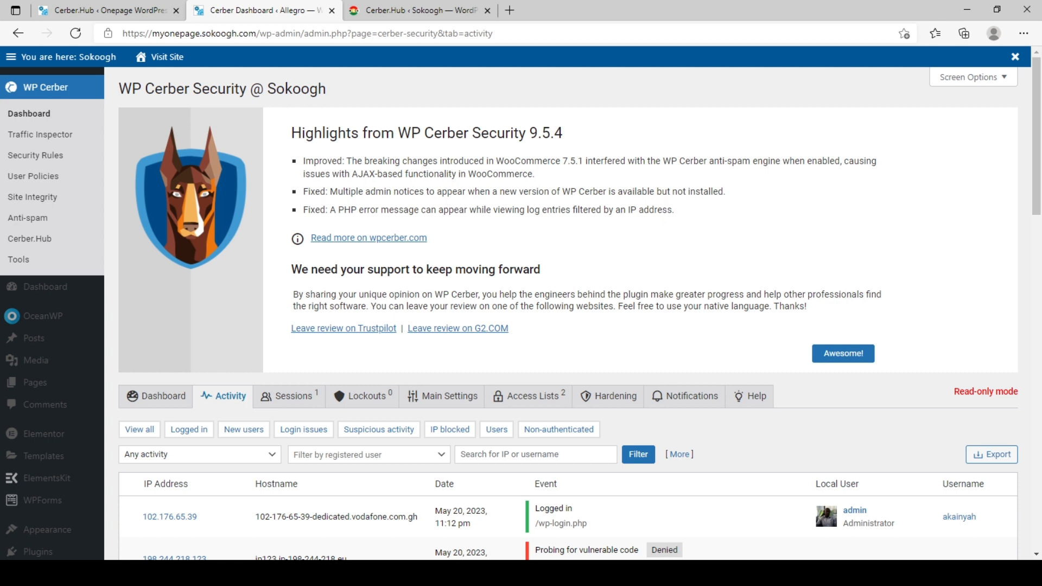
{"action": "mouse_move", "coordinate": [142, 56]}
{"action": "key", "text": "F5"}
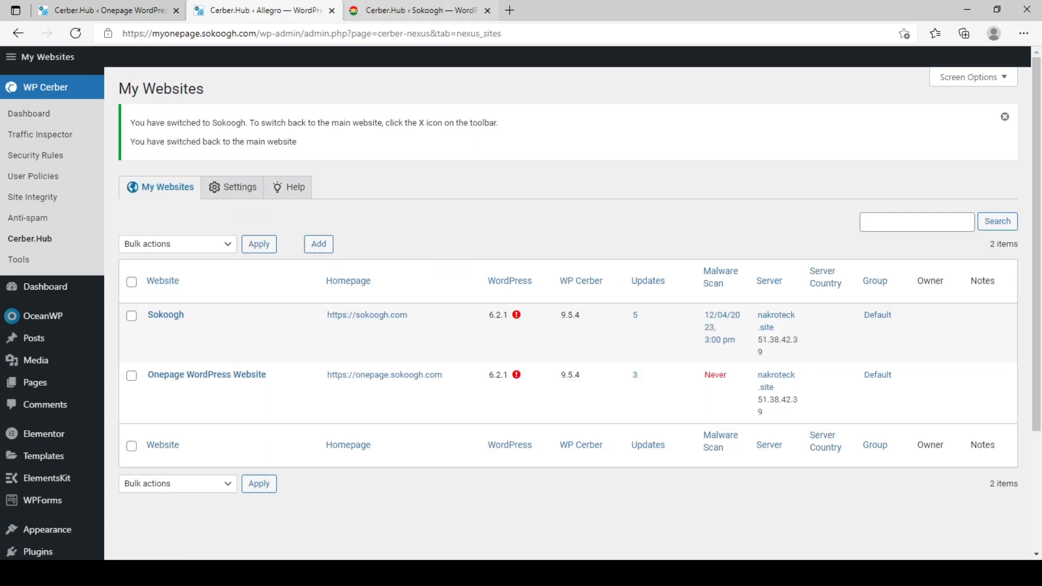
Disable managed mode on the Sokoogh site and confirm invalidating its access token
{"action": "key", "text": "ctrl+Tab"}
{"action": "scroll", "coordinate": [521, 348], "scroll_direction": "up", "scroll_amount": 1}
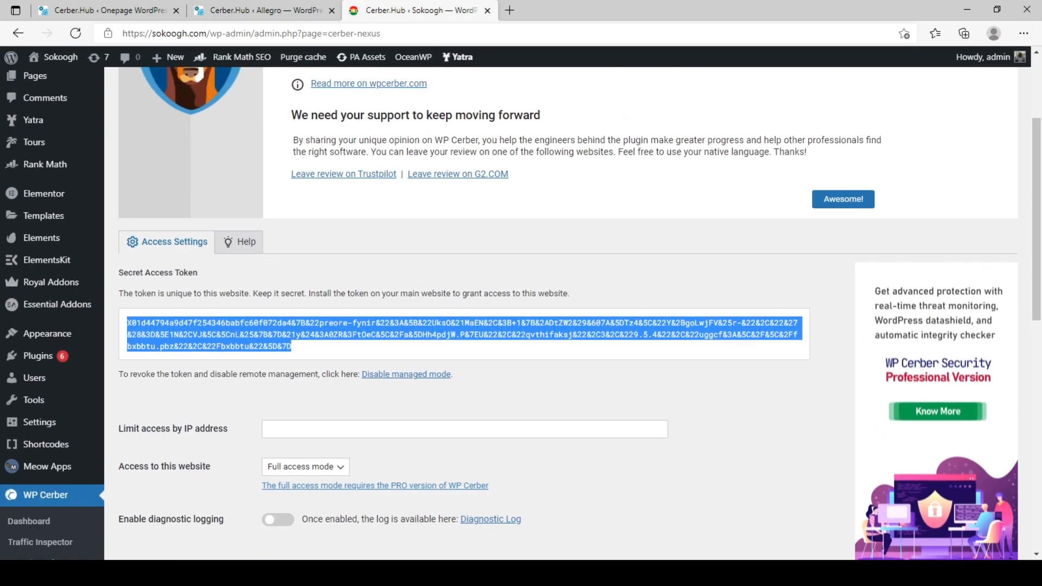
{"action": "left_click", "coordinate": [521, 385]}
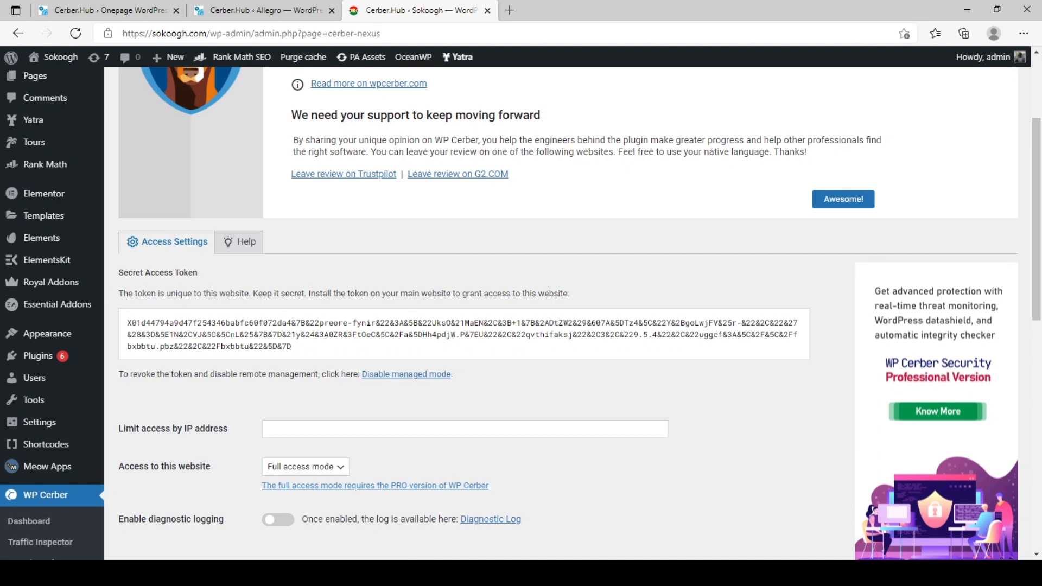
{"action": "left_click", "coordinate": [406, 375]}
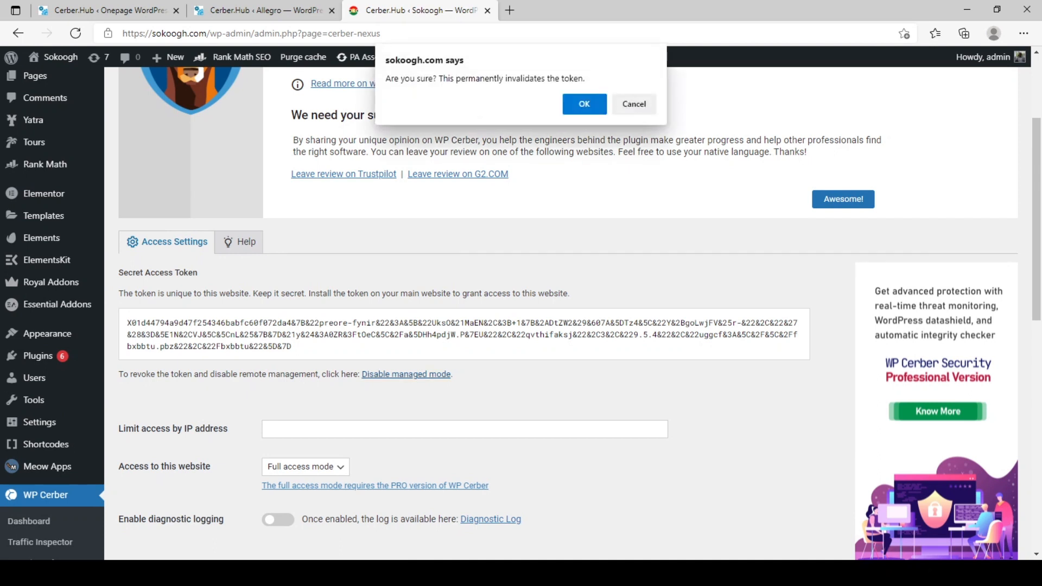
{"action": "key", "text": "Return"}
Disable managed mode on the Onepage WordPress site and confirm invalidating its access token
{"action": "key", "text": "ctrl+Tab"}
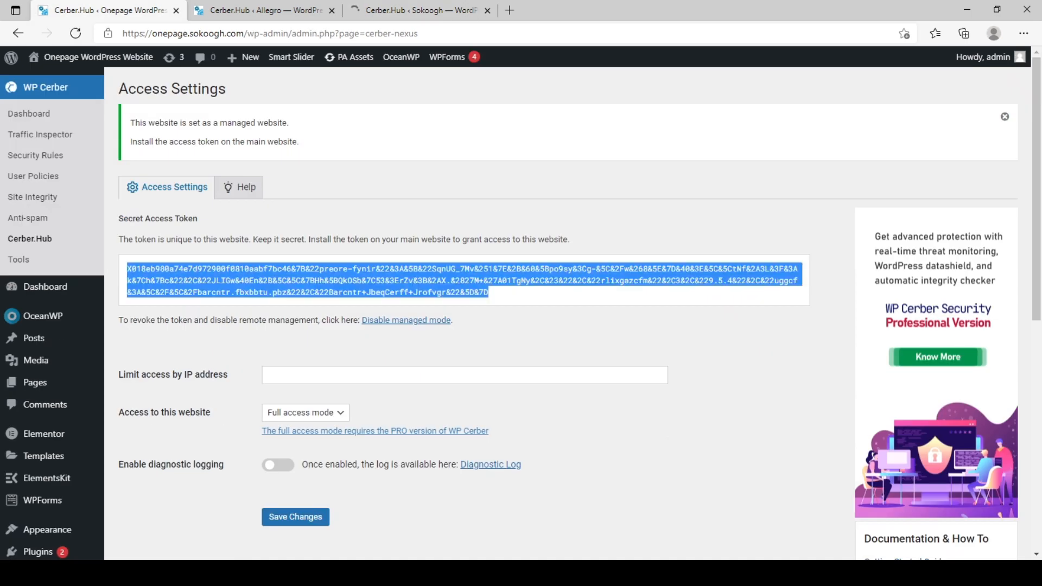
{"action": "left_click", "coordinate": [406, 320]}
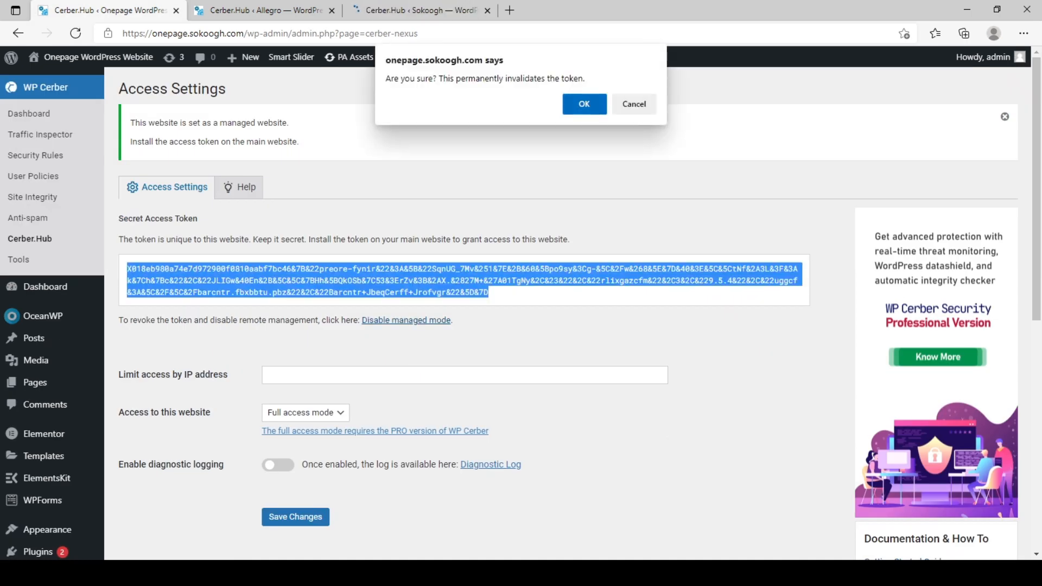
{"action": "key", "text": "Return"}
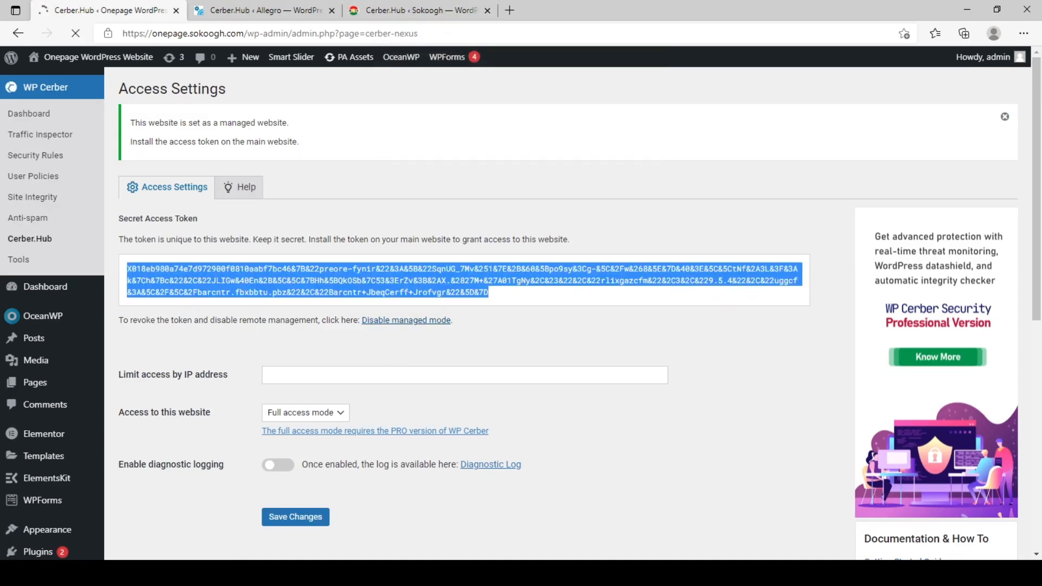
Bulk-delete the Sokoogh and Onepage websites from Allegro's My Websites list and disable main website mode
{"action": "key", "text": "ctrl+Tab"}
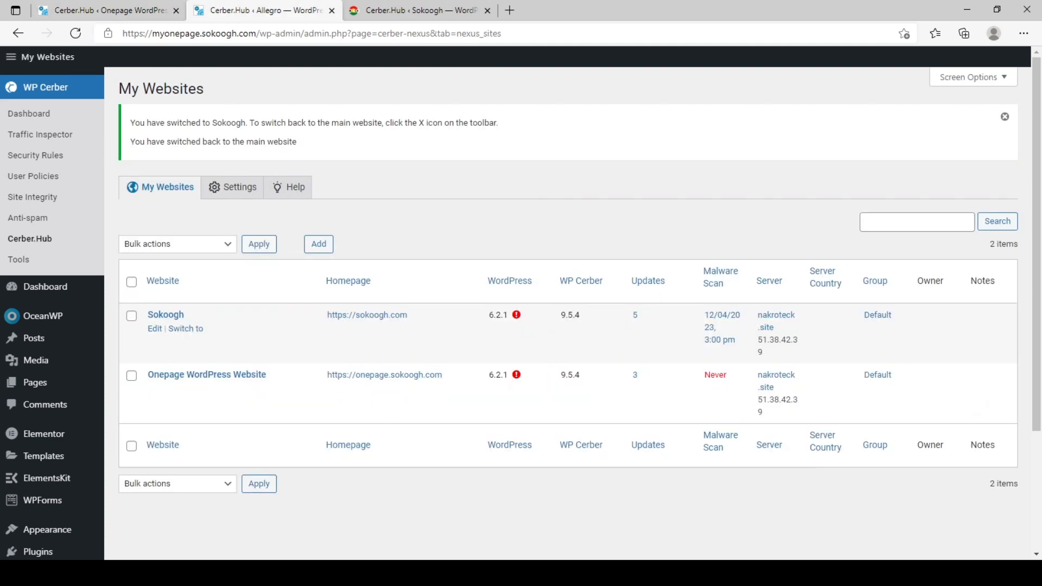
{"action": "left_click", "coordinate": [132, 315]}
{"action": "left_click", "coordinate": [131, 376]}
{"action": "left_click", "coordinate": [177, 244]}
{"action": "left_click", "coordinate": [163, 291]}
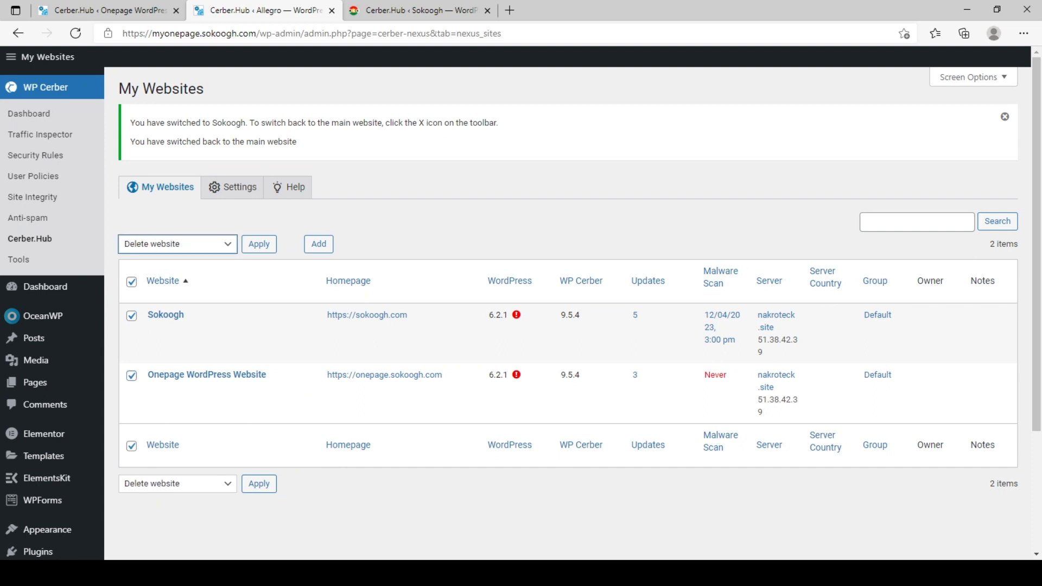
{"action": "left_click", "coordinate": [259, 244]}
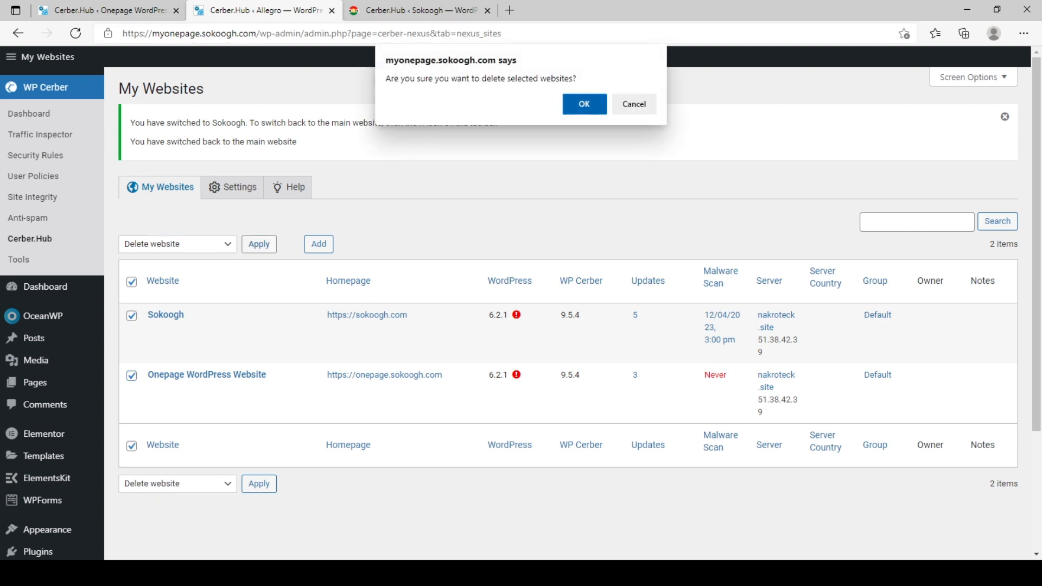
{"action": "left_click", "coordinate": [584, 104]}
{"action": "left_click_drag", "start_coordinate": [669, 399], "coordinate": [669, 559]}
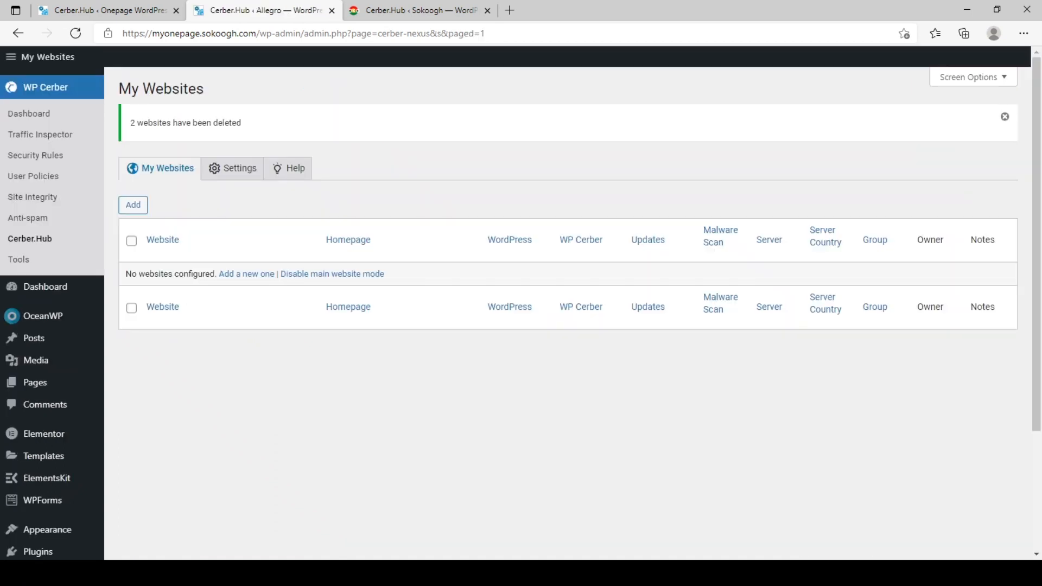
{"action": "left_click", "coordinate": [332, 274]}
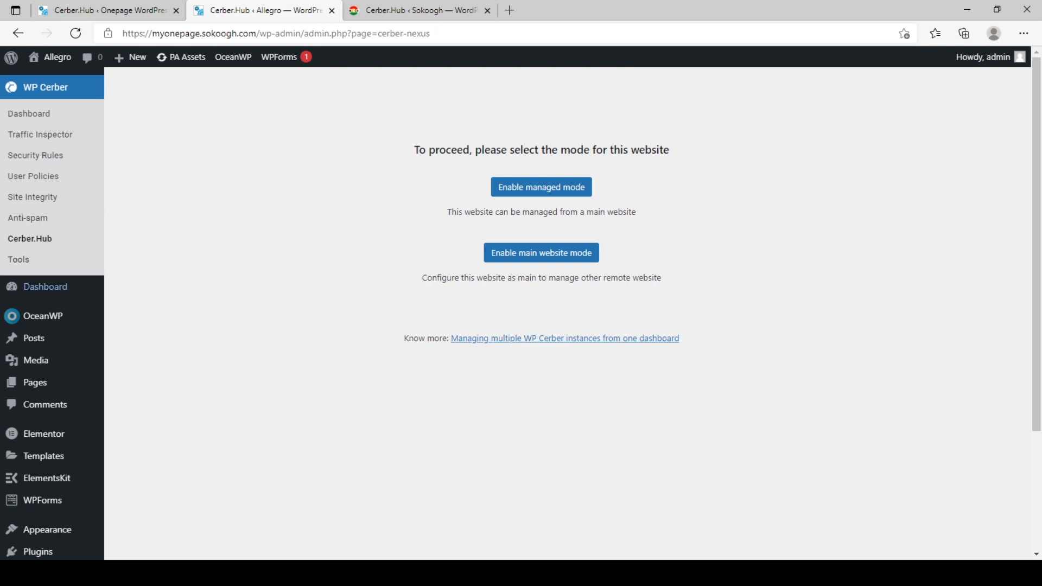
Review WP Cerber's Manage Settings tools for exporting, importing and resetting settings and bulk importing IP access list entries
{"action": "left_click", "coordinate": [19, 261]}
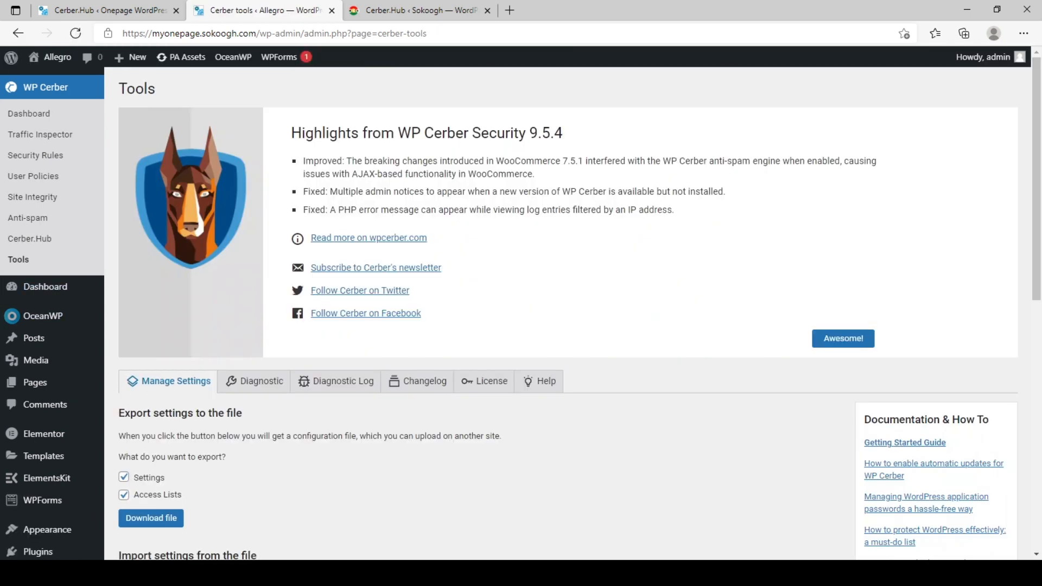
{"action": "scroll", "coordinate": [567, 315], "scroll_direction": "down", "scroll_amount": 7}
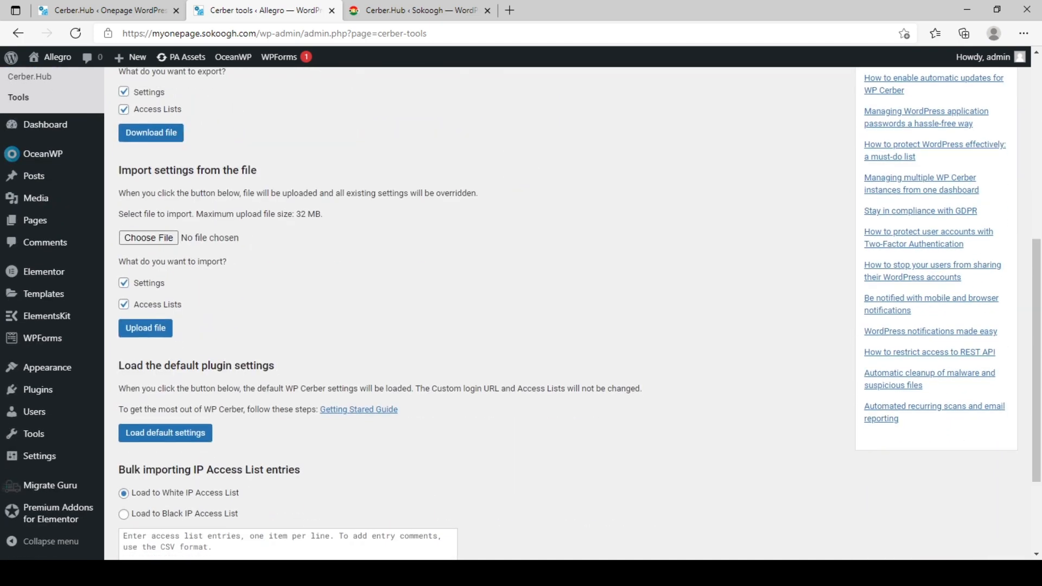
{"action": "scroll", "coordinate": [568, 315], "scroll_direction": "up", "scroll_amount": 4}
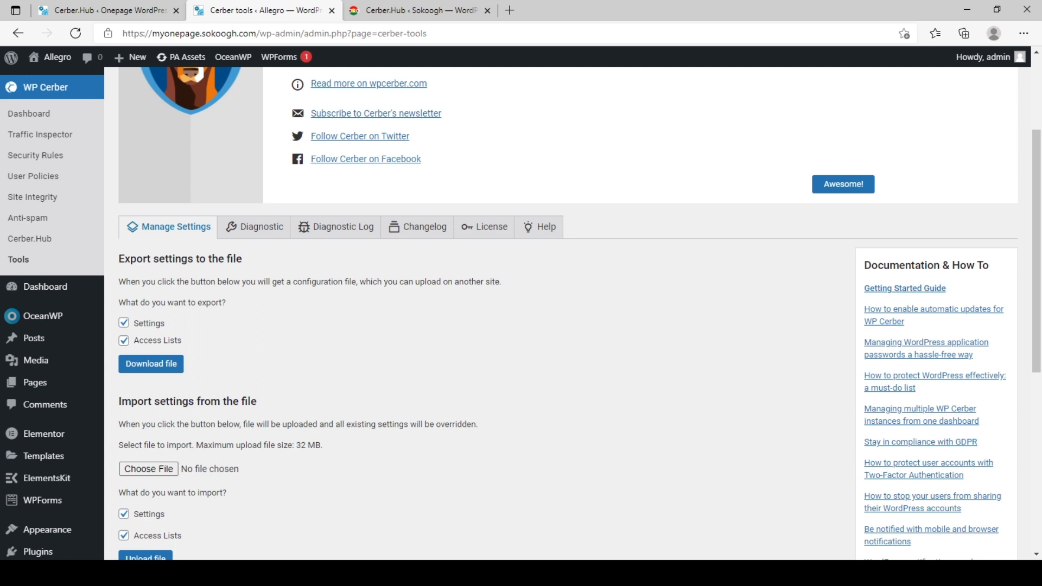
{"action": "scroll", "coordinate": [564, 315], "scroll_direction": "down", "scroll_amount": 1}
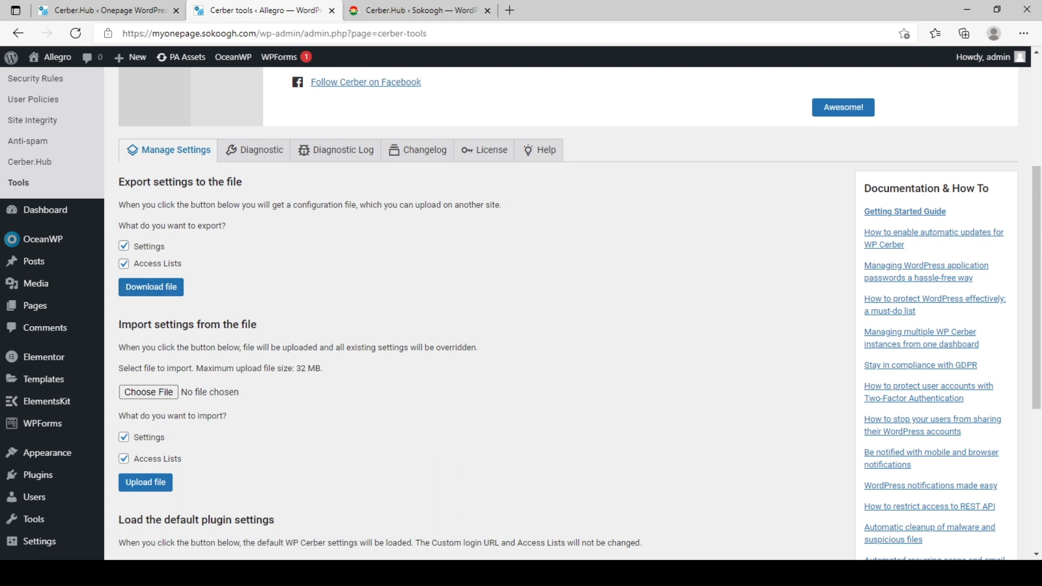
{"action": "mouse_move", "coordinate": [47, 453]}
{"action": "scroll", "coordinate": [543, 313], "scroll_direction": "down", "scroll_amount": 5}
{"action": "scroll", "coordinate": [543, 313], "scroll_direction": "up", "scroll_amount": 6}
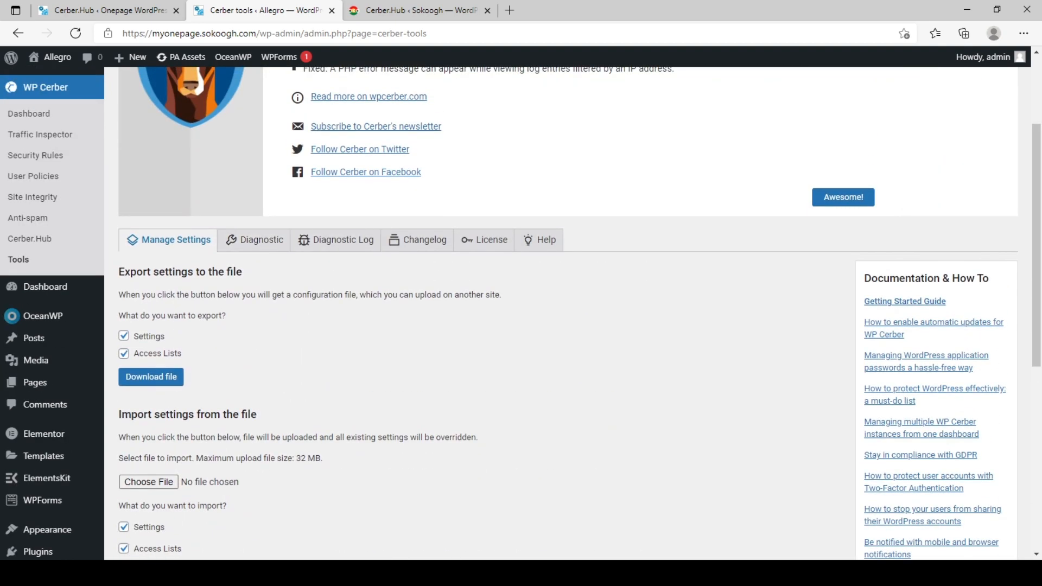
View WP Cerber's diagnostic system information, revisit the Manage Settings tools, and return to the WP Cerber dashboard
{"action": "left_click", "coordinate": [255, 240]}
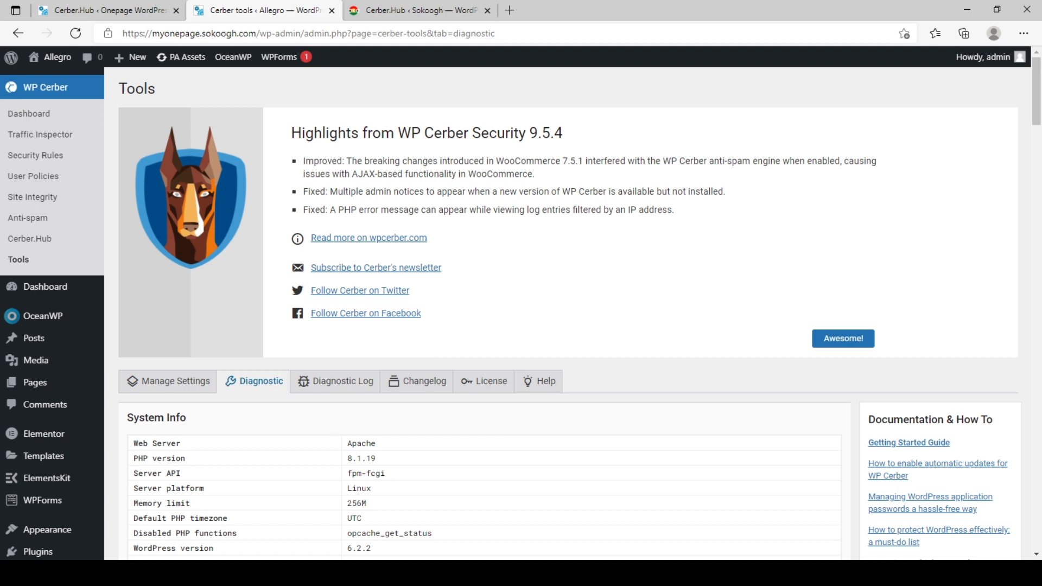
{"action": "left_click", "coordinate": [169, 381]}
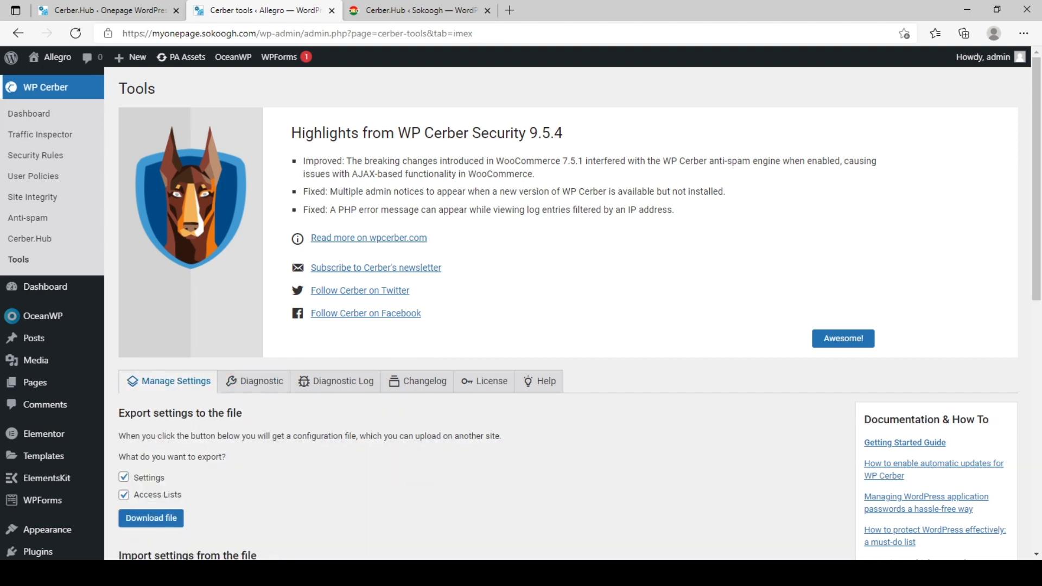
{"action": "left_click", "coordinate": [46, 87]}
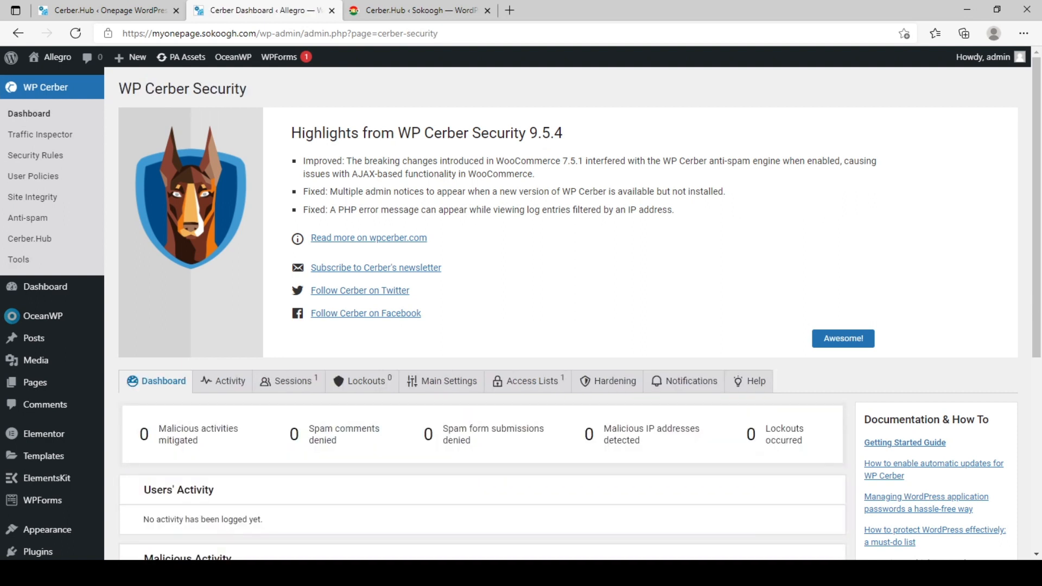